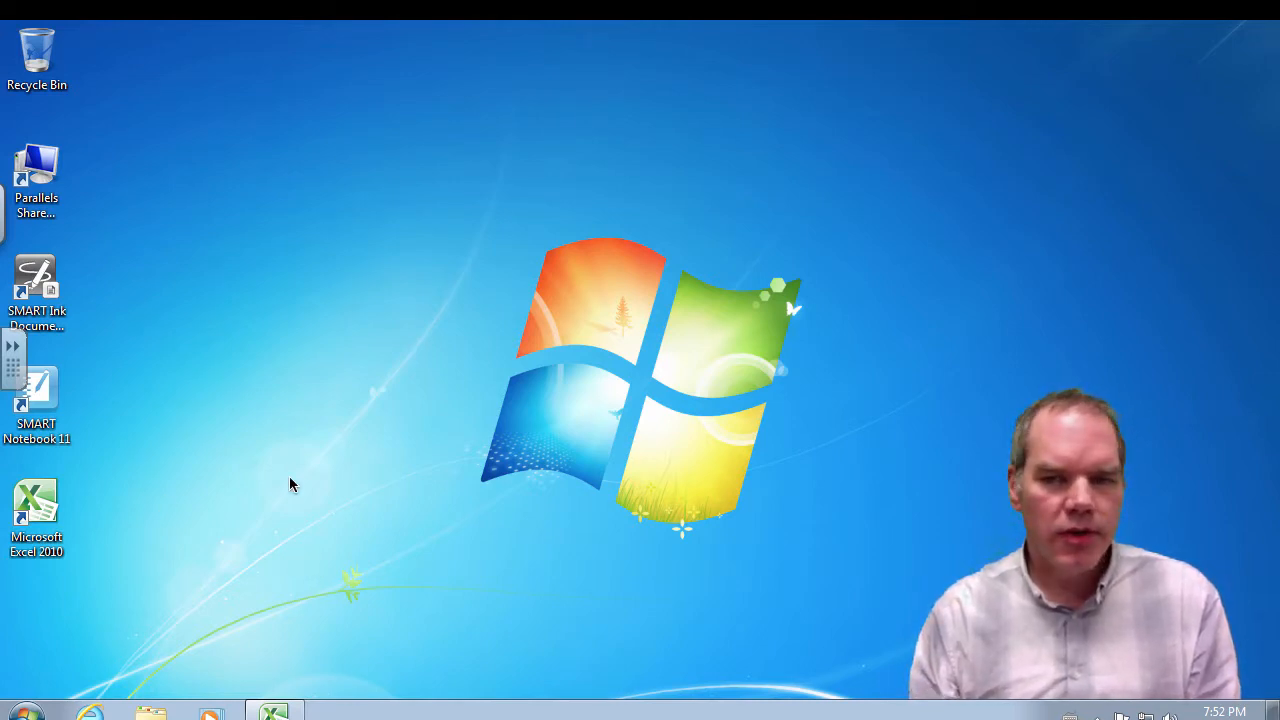
- Open Microsoft Excel 2010 with a blank workbook and maximize its window
double_click(52, 517)
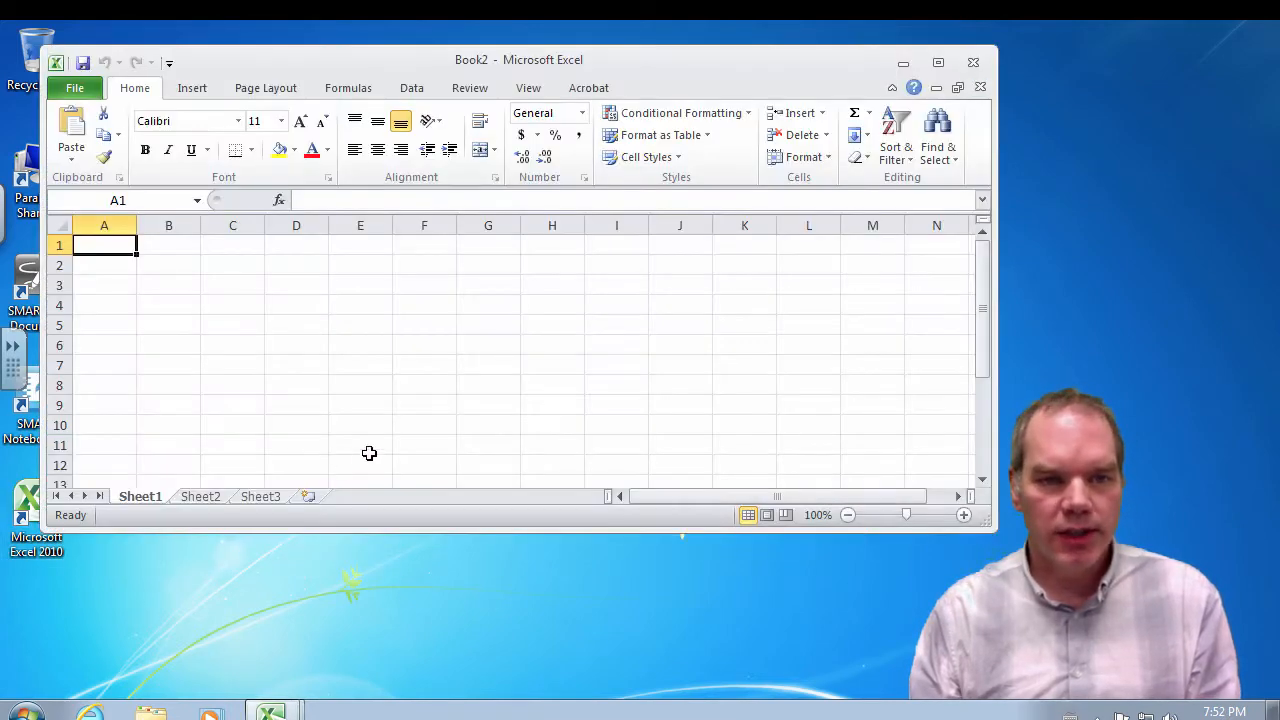
click(938, 65)
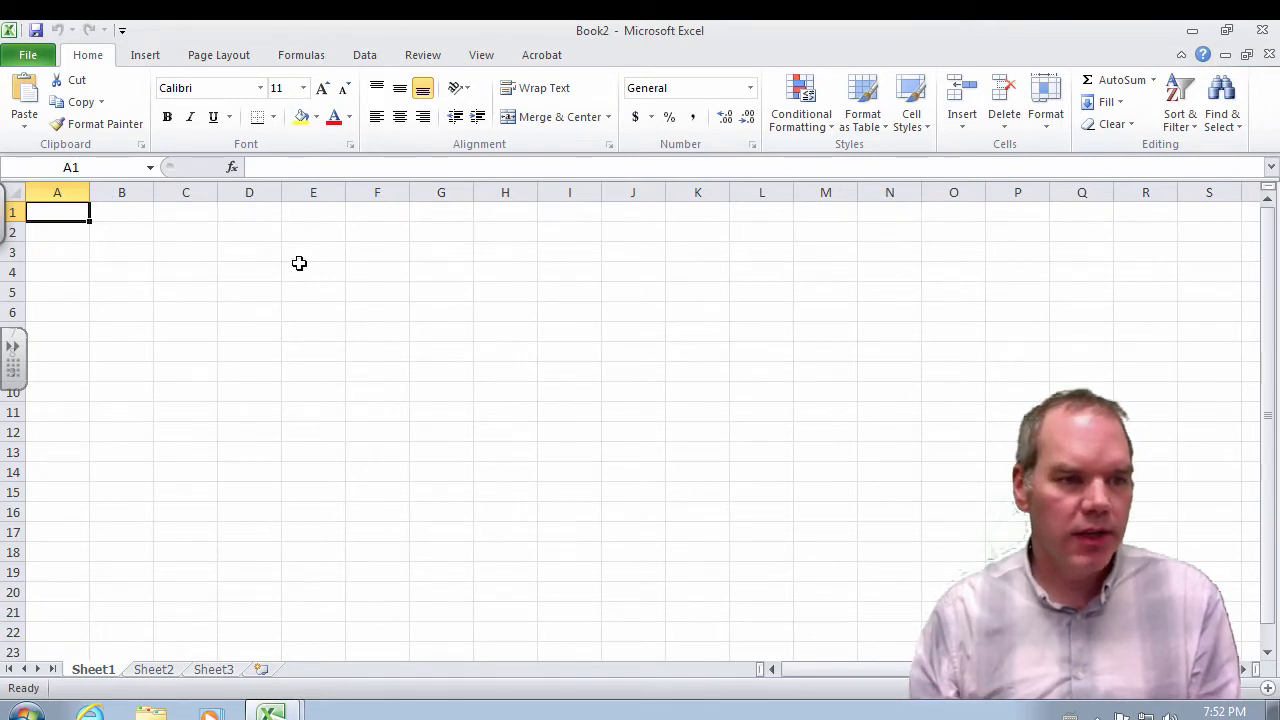
- Try the formula =3+4*5 in cell E4, clearing the cell again after it calculates
click(316, 270)
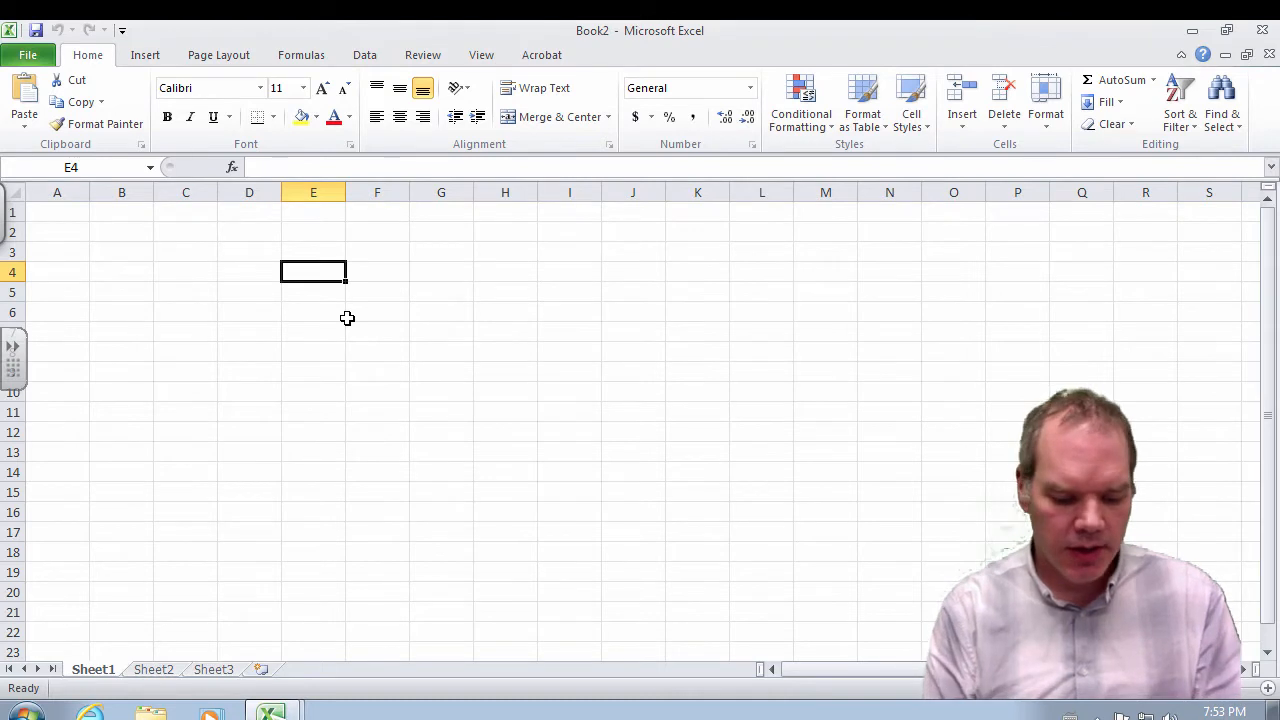
text(=3+4)
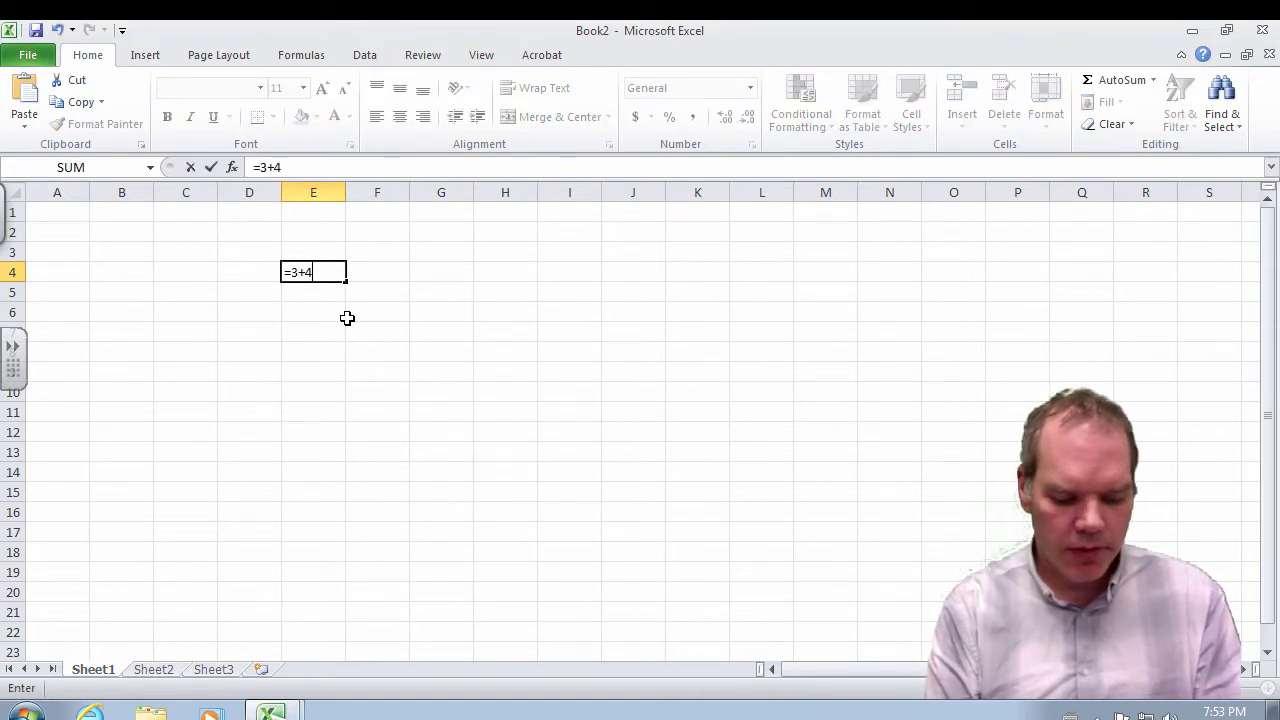
text(*5)
key(Return)
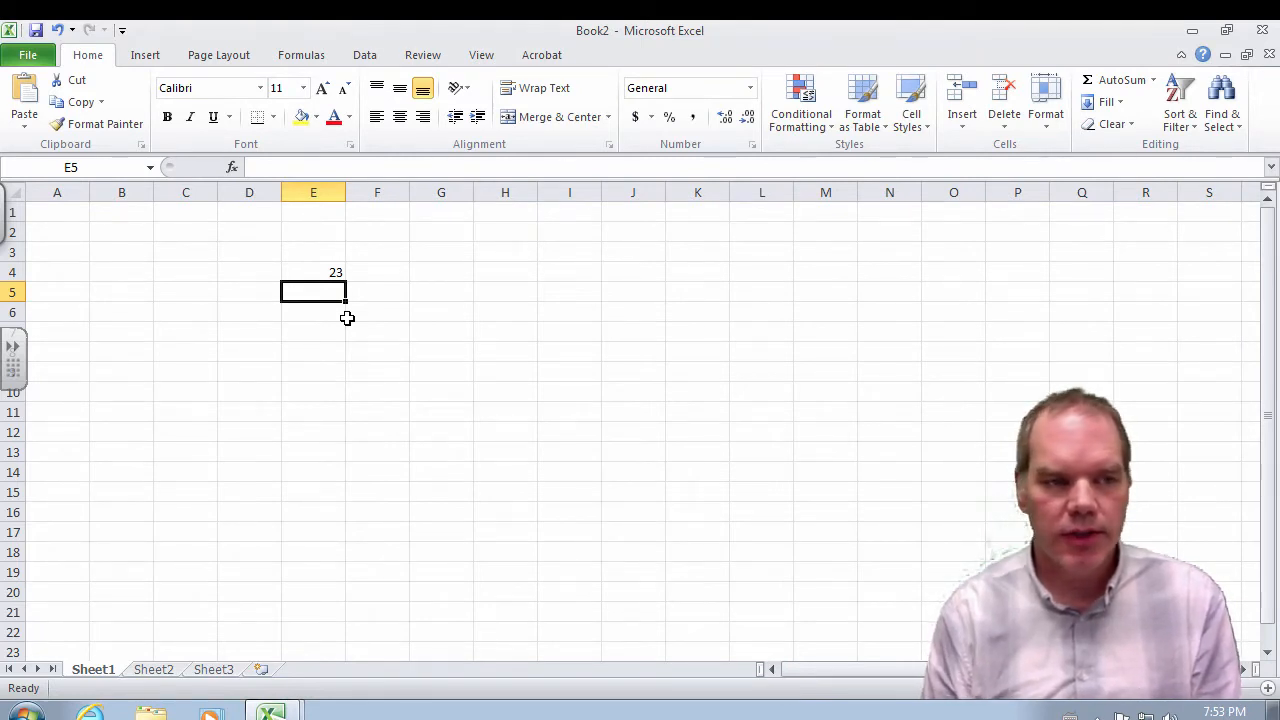
click(326, 272)
key(Delete)
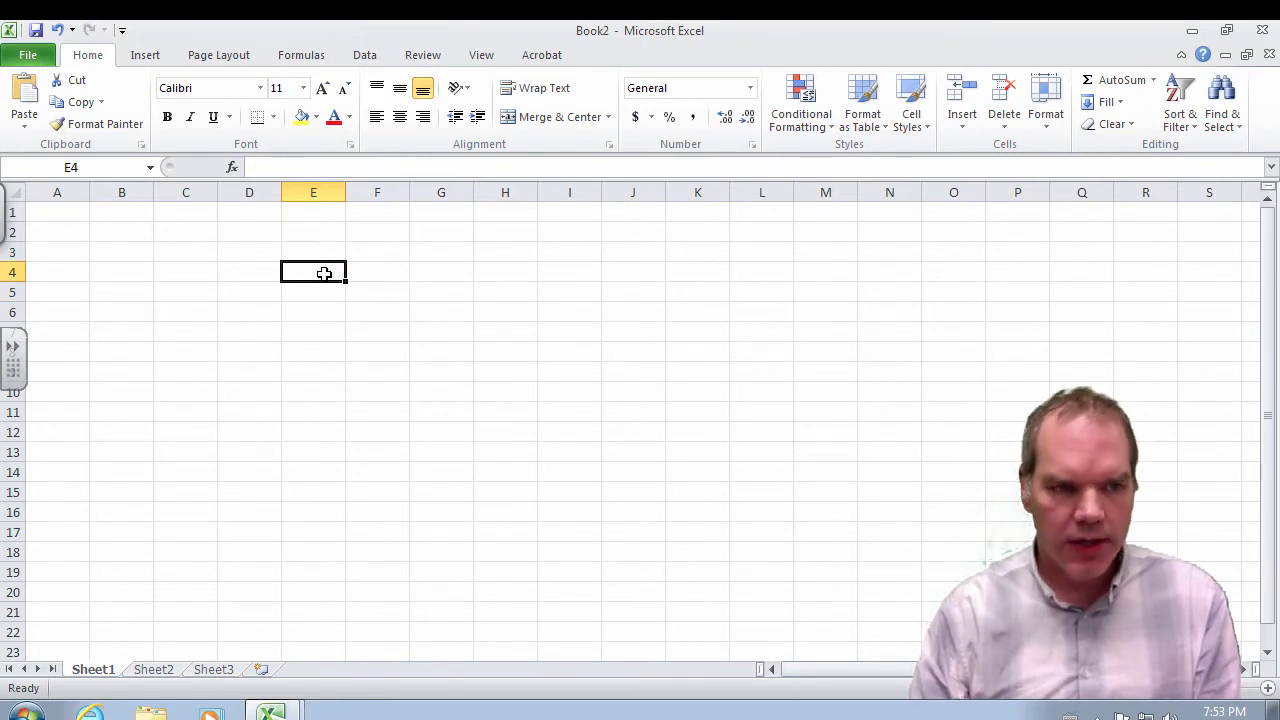
click(412, 337)
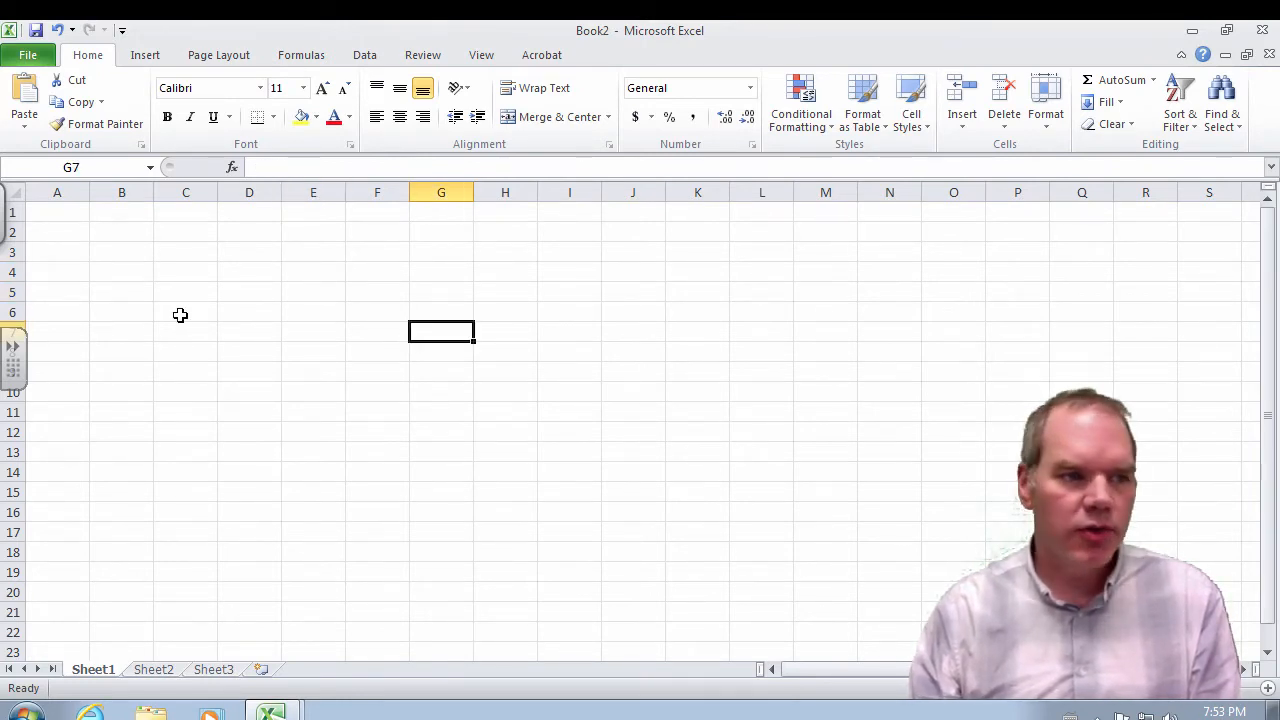
- Highlight all of row 4 and all of column E in turn to examine how they locate cell E4
drag(13, 212, 84, 308)
click(88, 310)
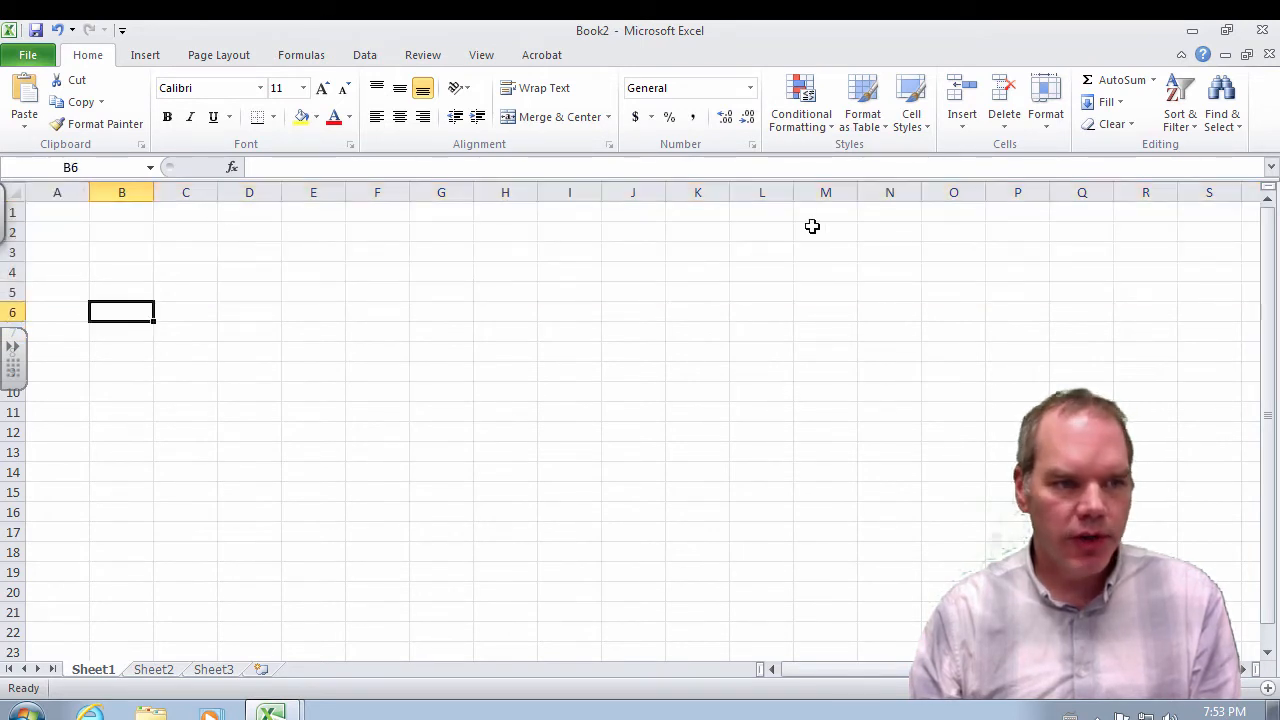
click(13, 272)
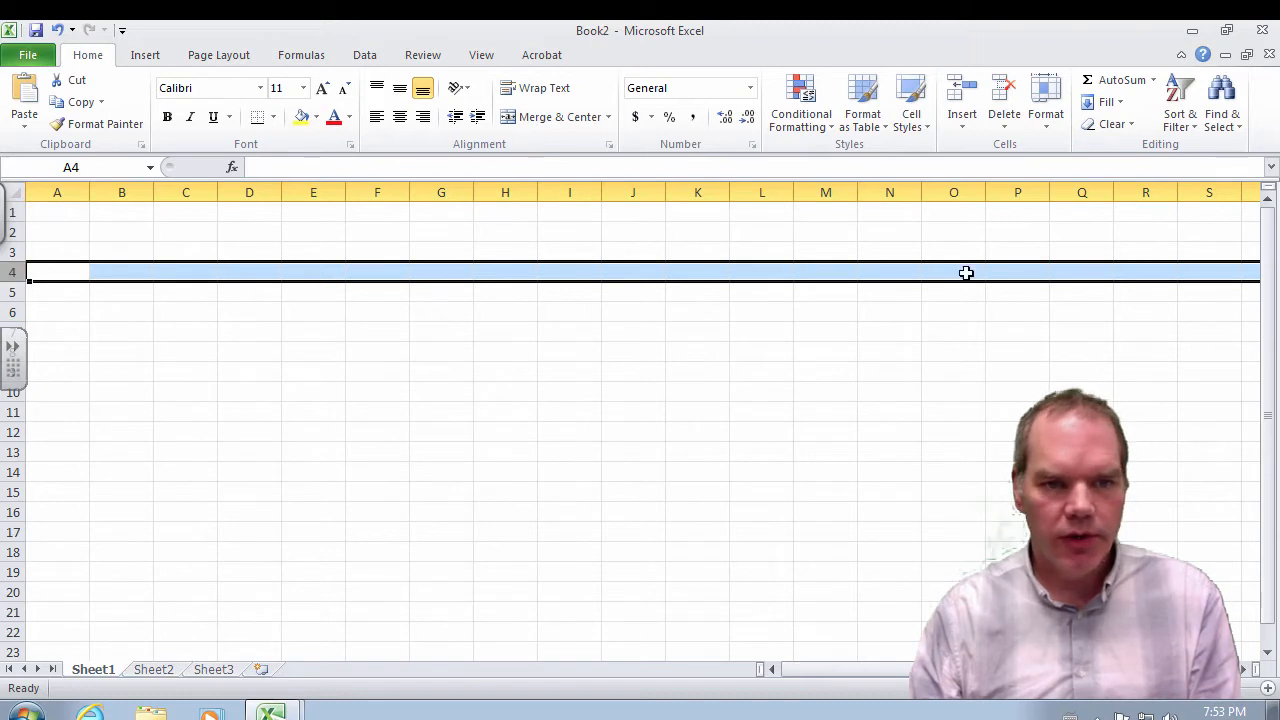
click(597, 403)
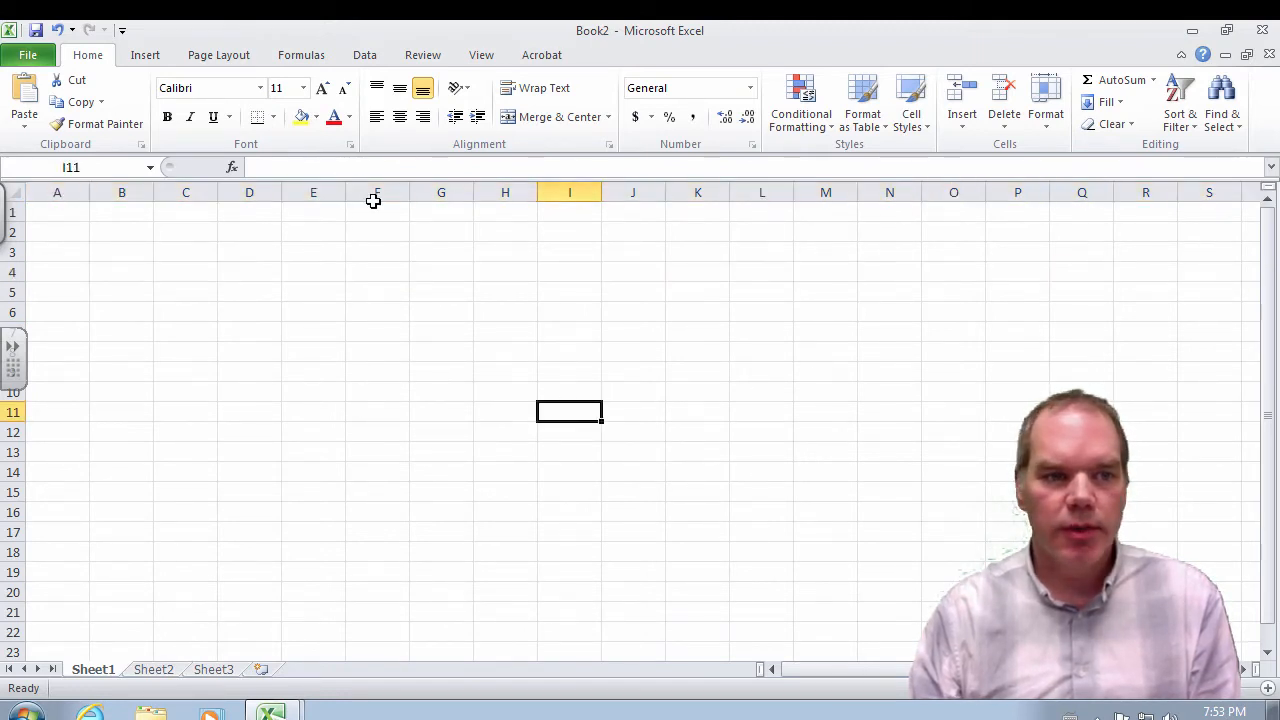
click(316, 191)
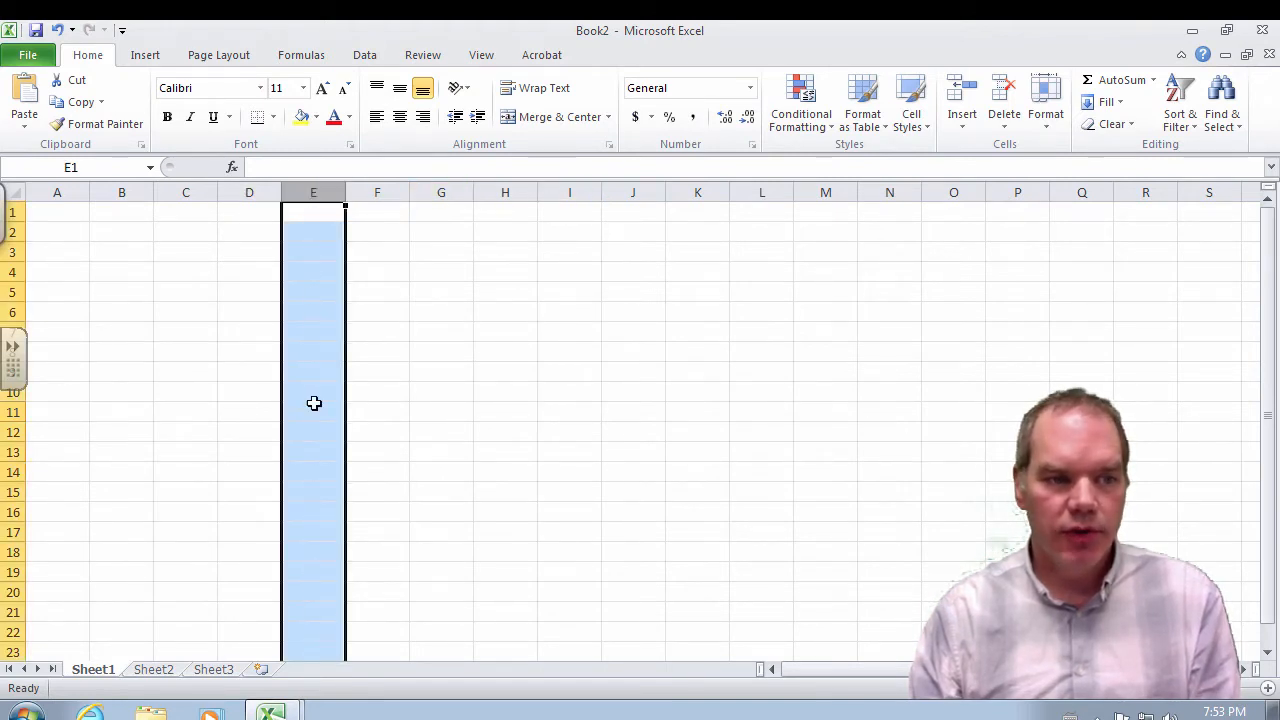
click(311, 189)
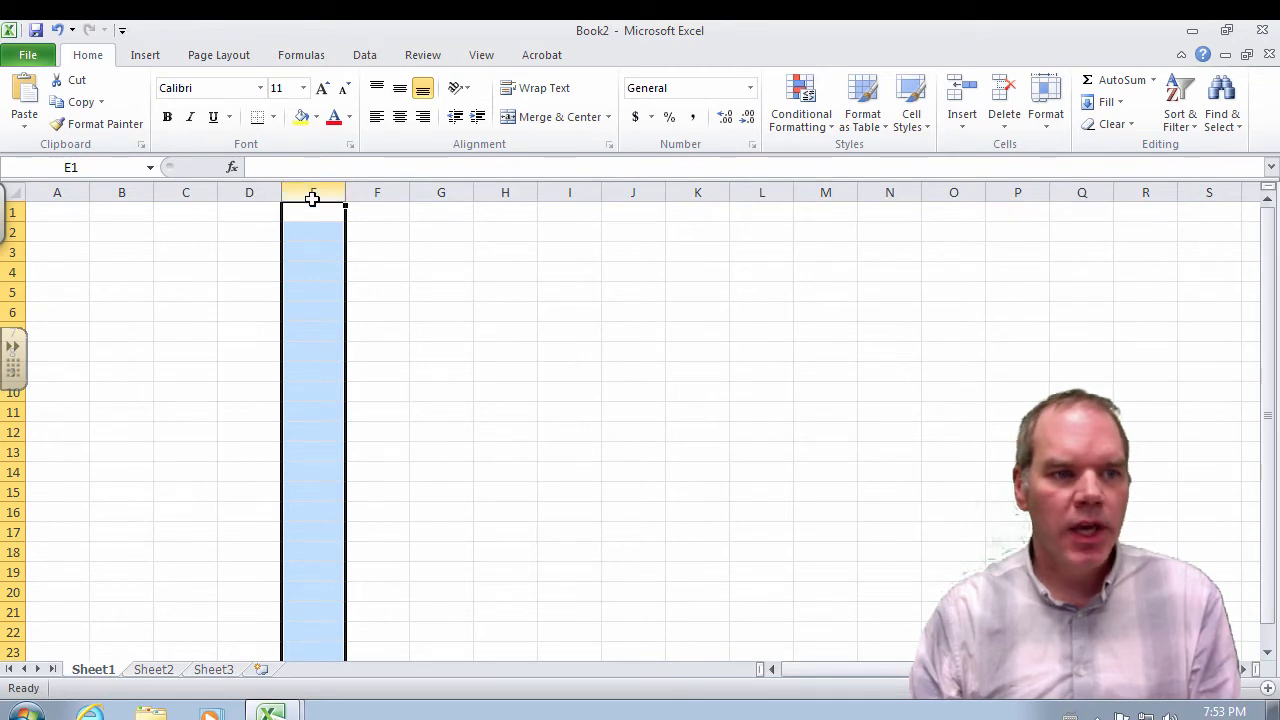
click(15, 272)
click(305, 190)
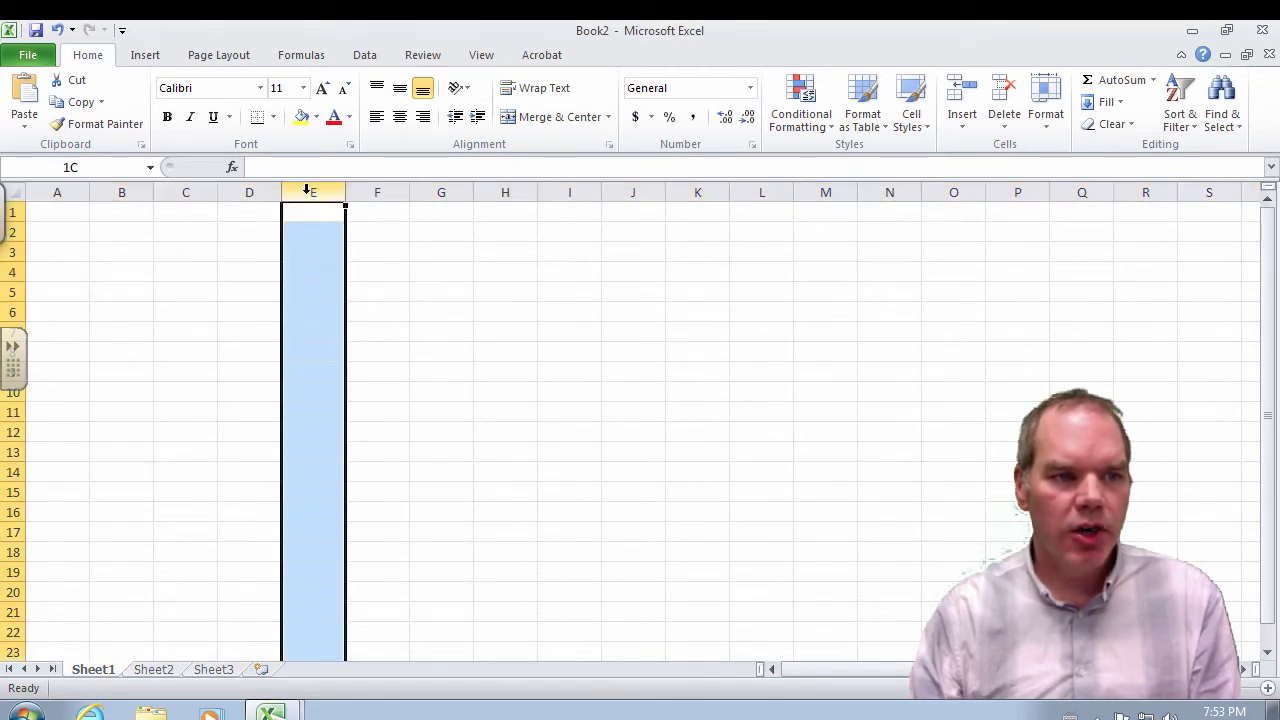
- Enter the label Data in cell E4 and a first name in lowercase in cell F4
click(308, 268)
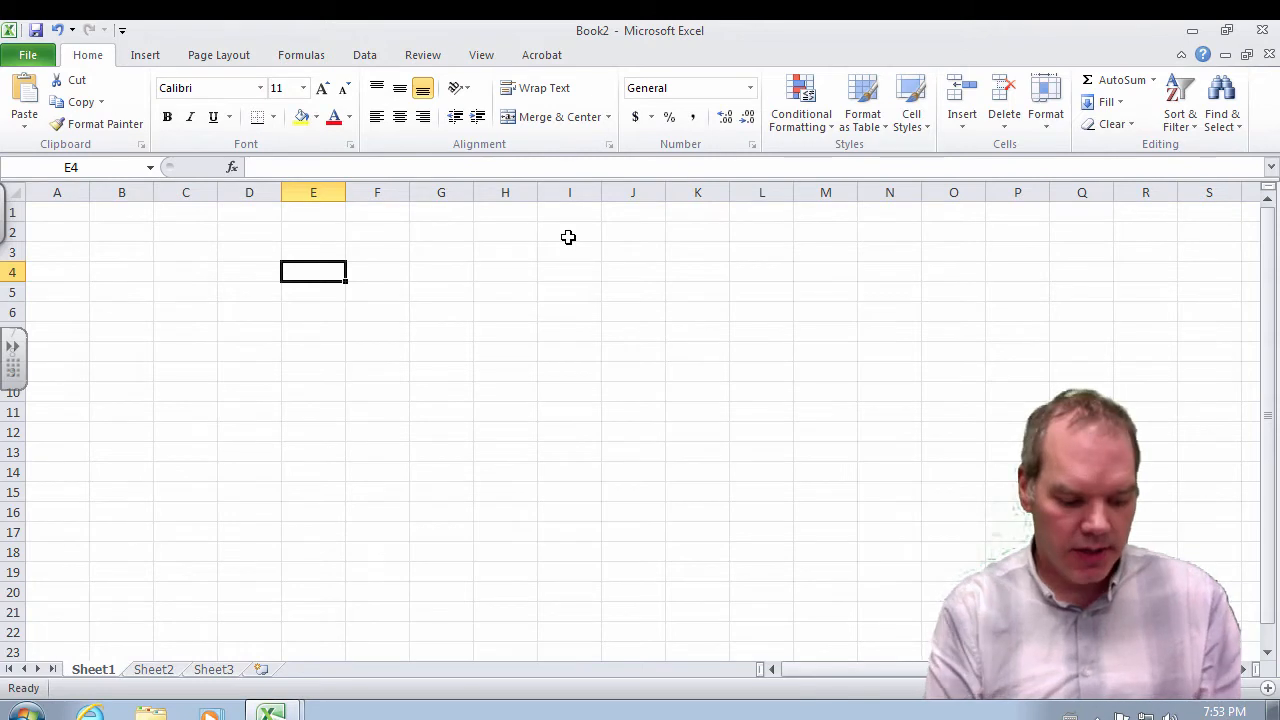
text(Data)
key(Tab)
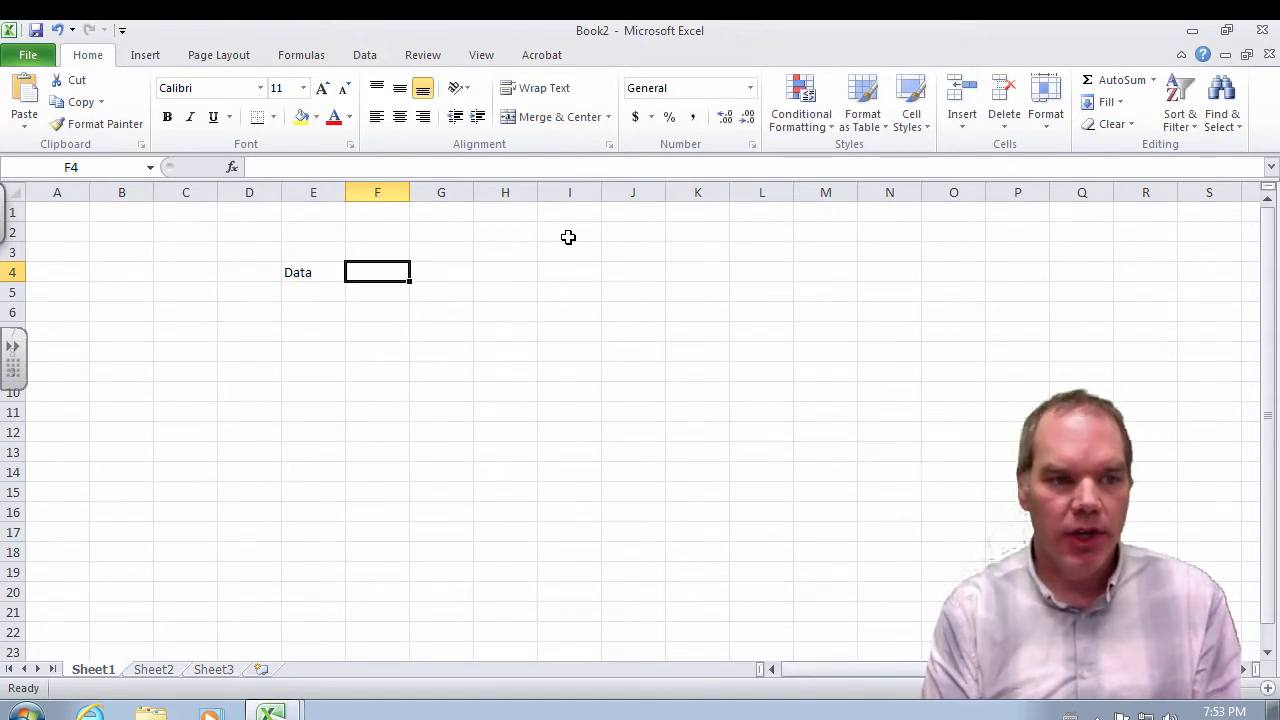
text(jo)
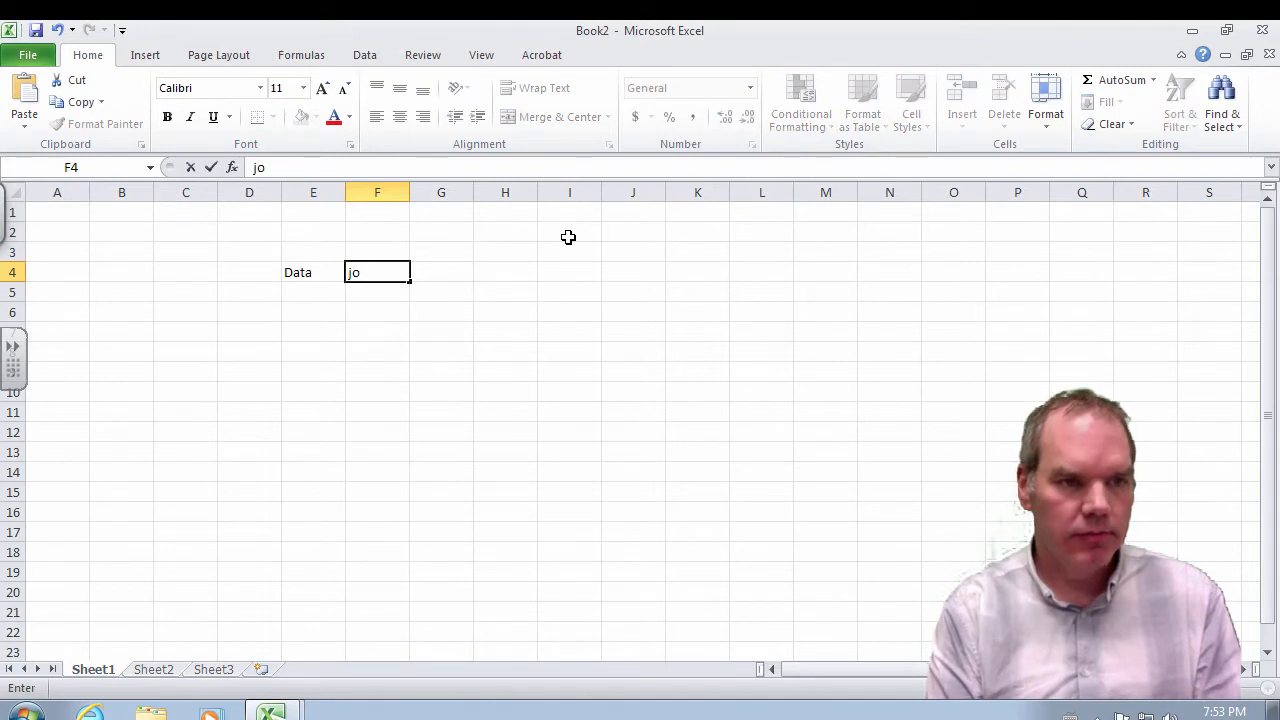
text(hn)
key(BackSpace)
text(hn)
key(Return)
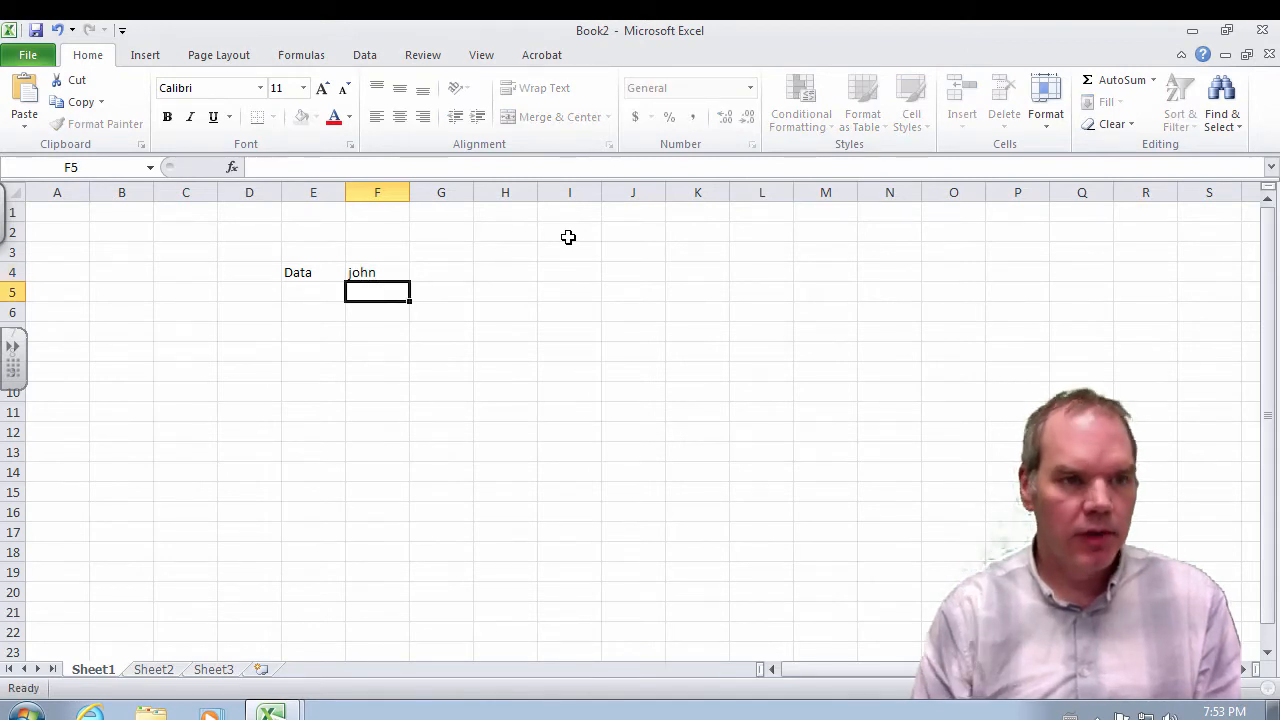
- Enter the number 35 in cell G4, beside the name in the Data row
key(Left)
key(Up)
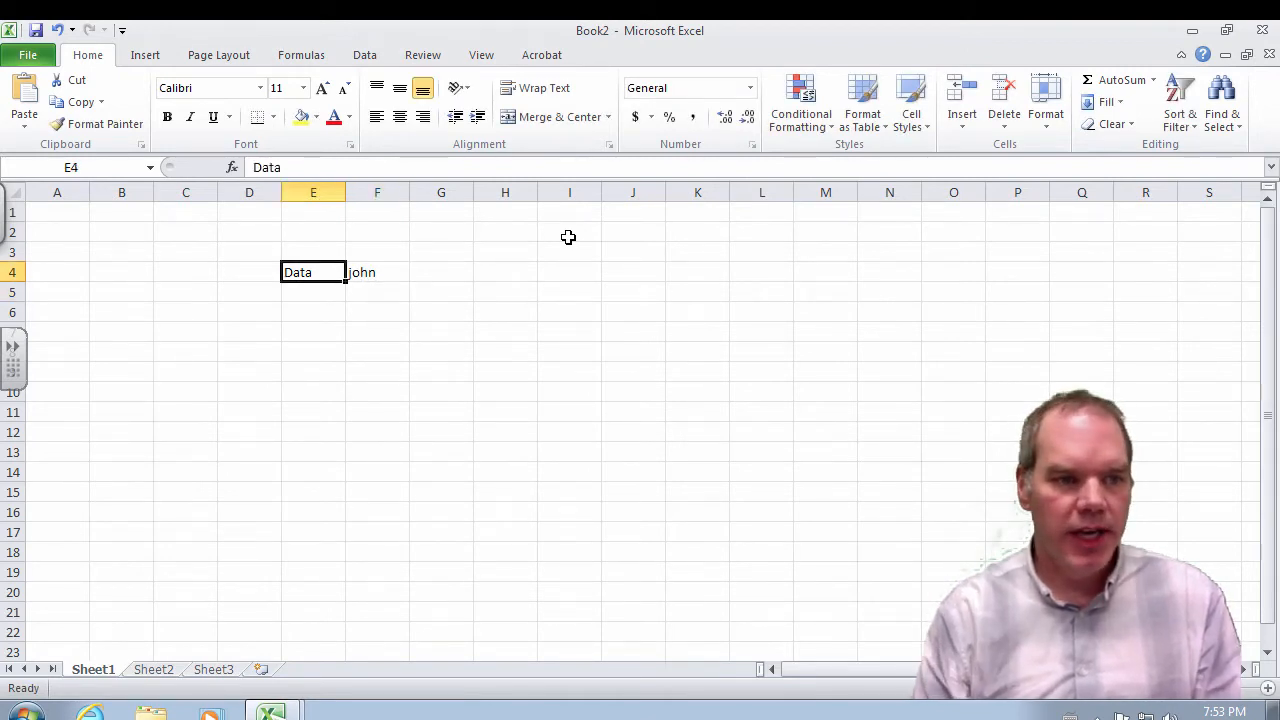
key(Right)
key(Right)
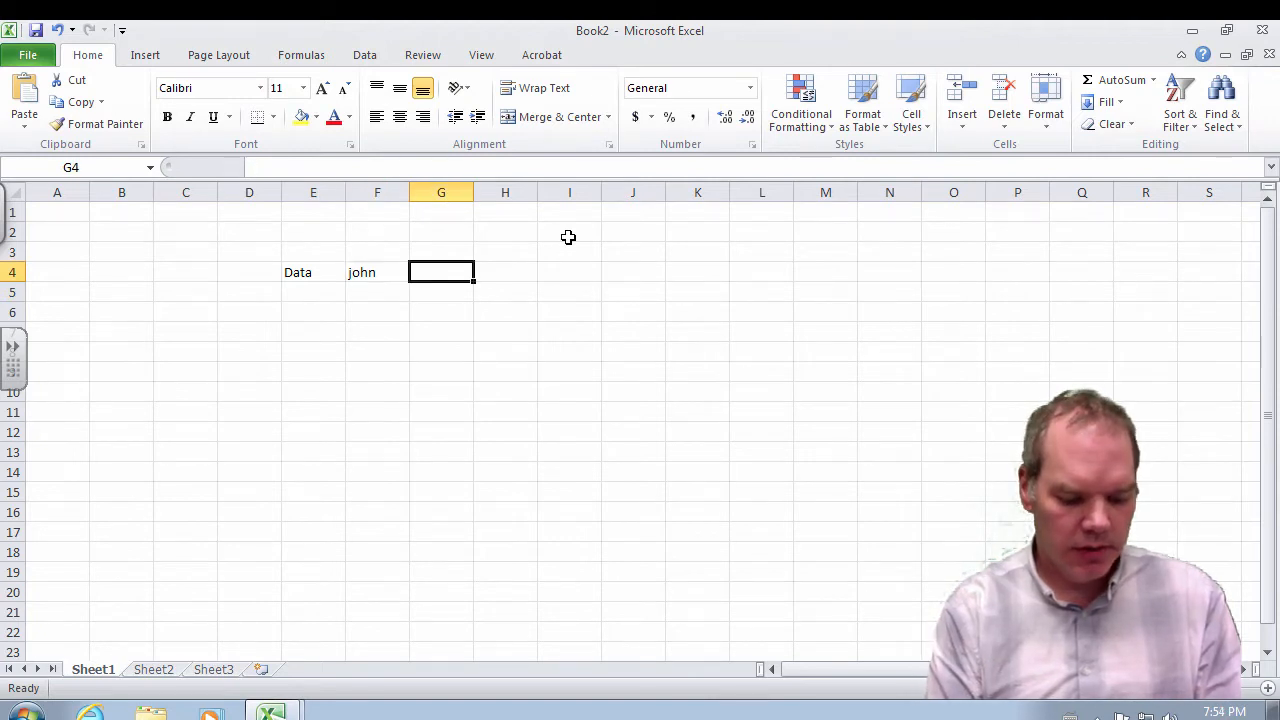
text(35)
key(Tab)
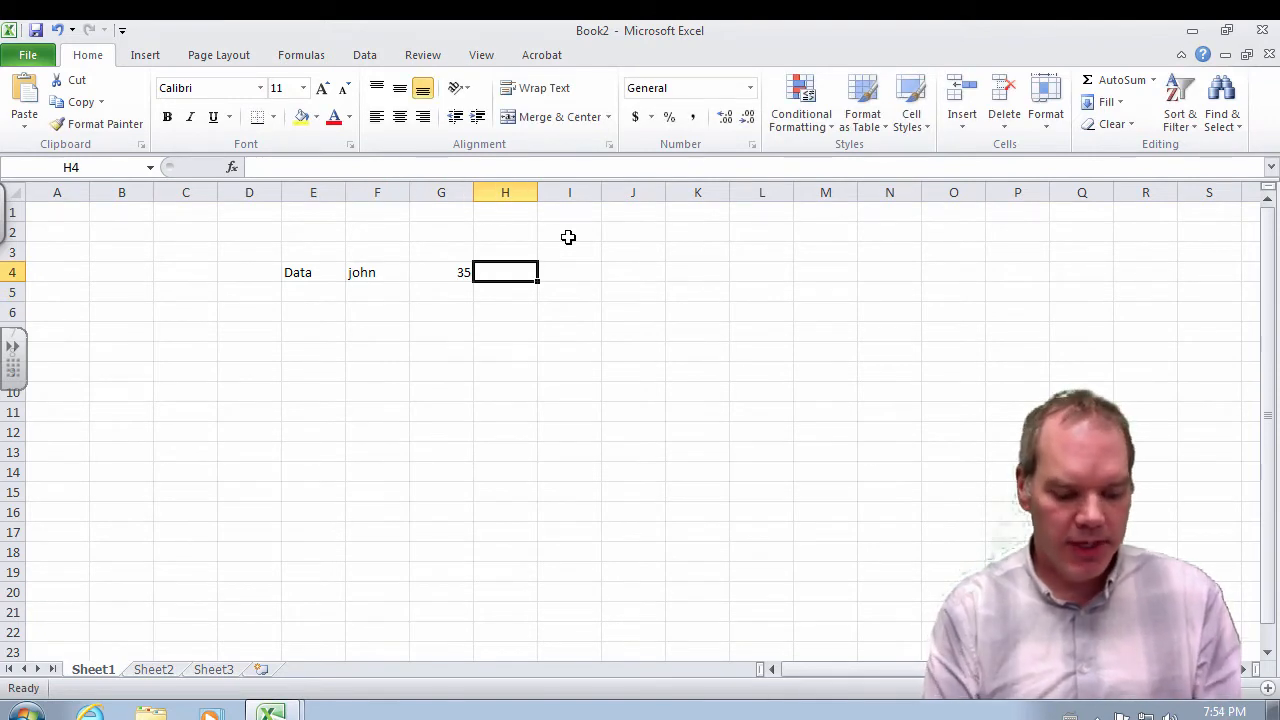
text(+today)
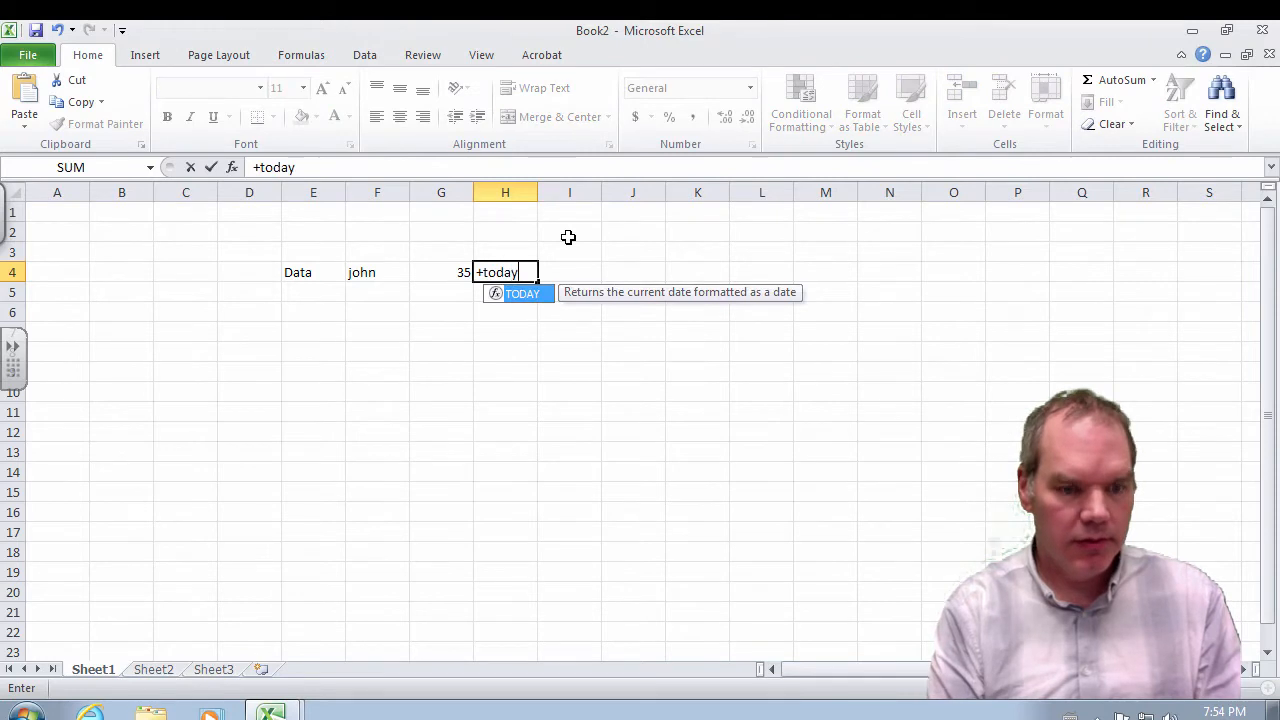
key(BackSpace)
key(BackSpace)
key(BackSpace)
key(BackSpace)
key(BackSpace)
key(BackSpace)
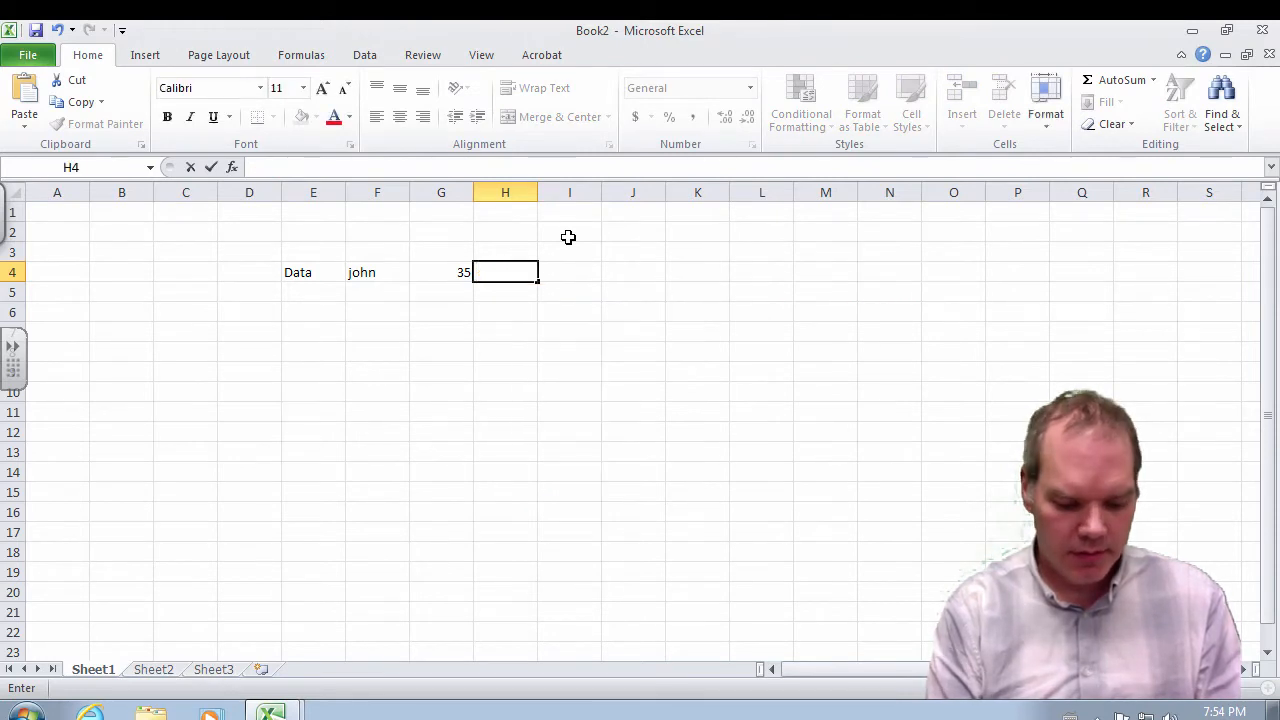
- Enter the formula =today() in cell H4 to add the current date to the Data row
text(=today())
key(Return)
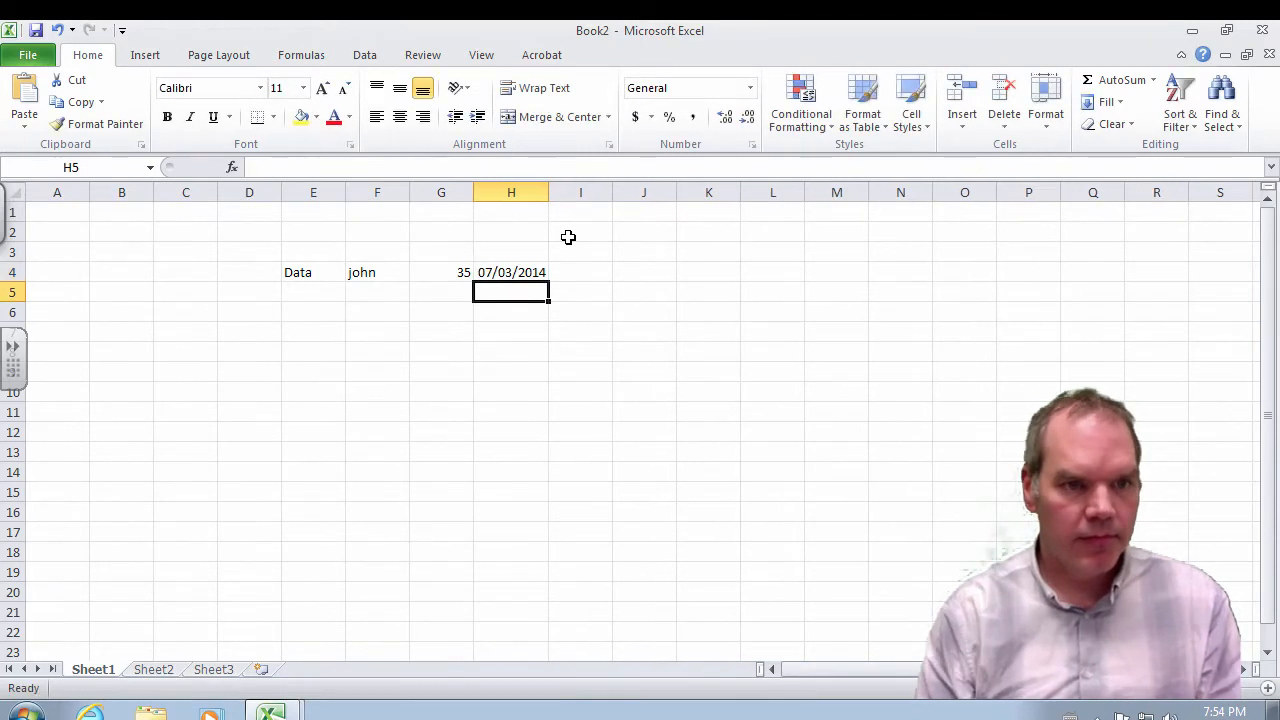
- Enter the label Calculation in cell E5, directly below the Data label
key(Up)
key(Left)
key(Left)
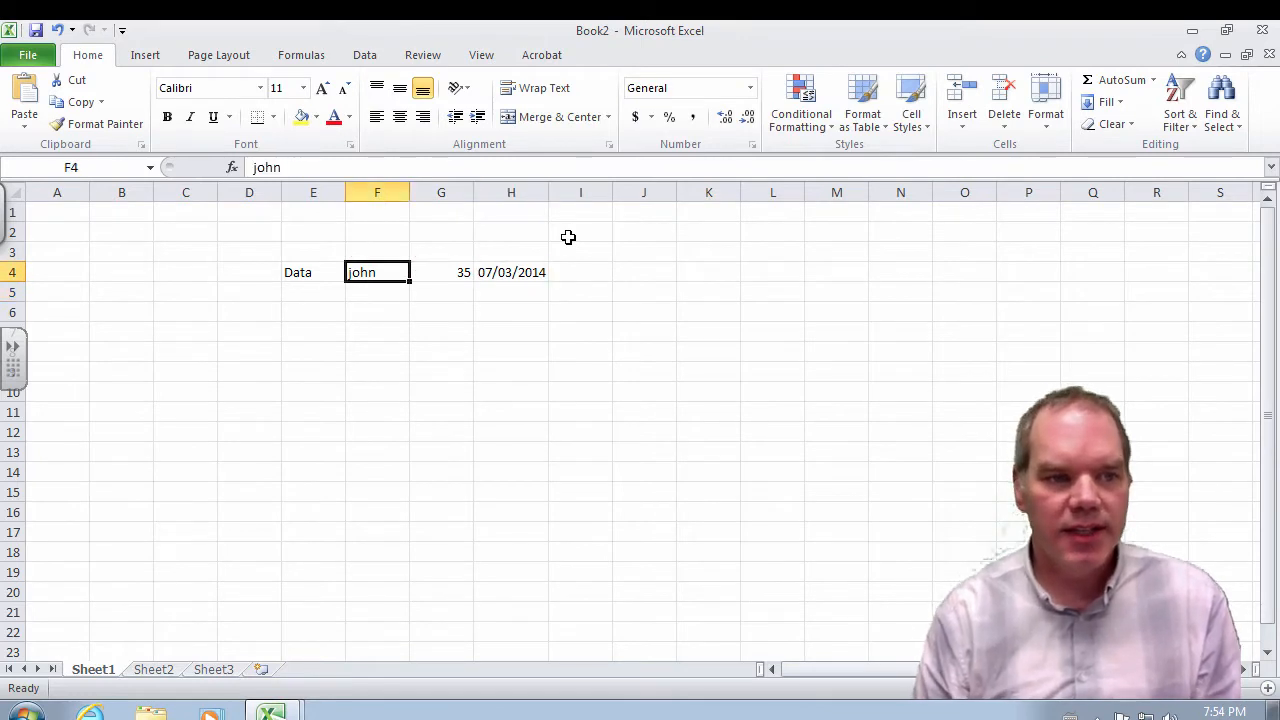
key(Left)
key(Down)
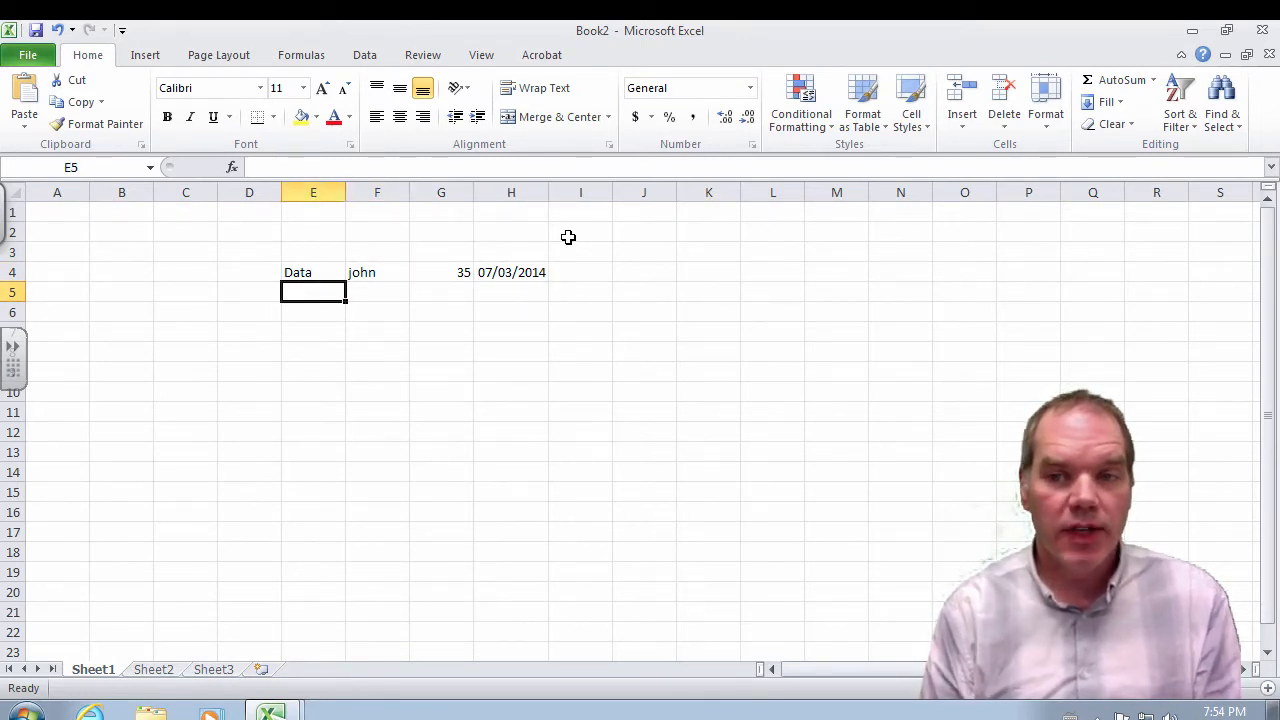
text(Ca)
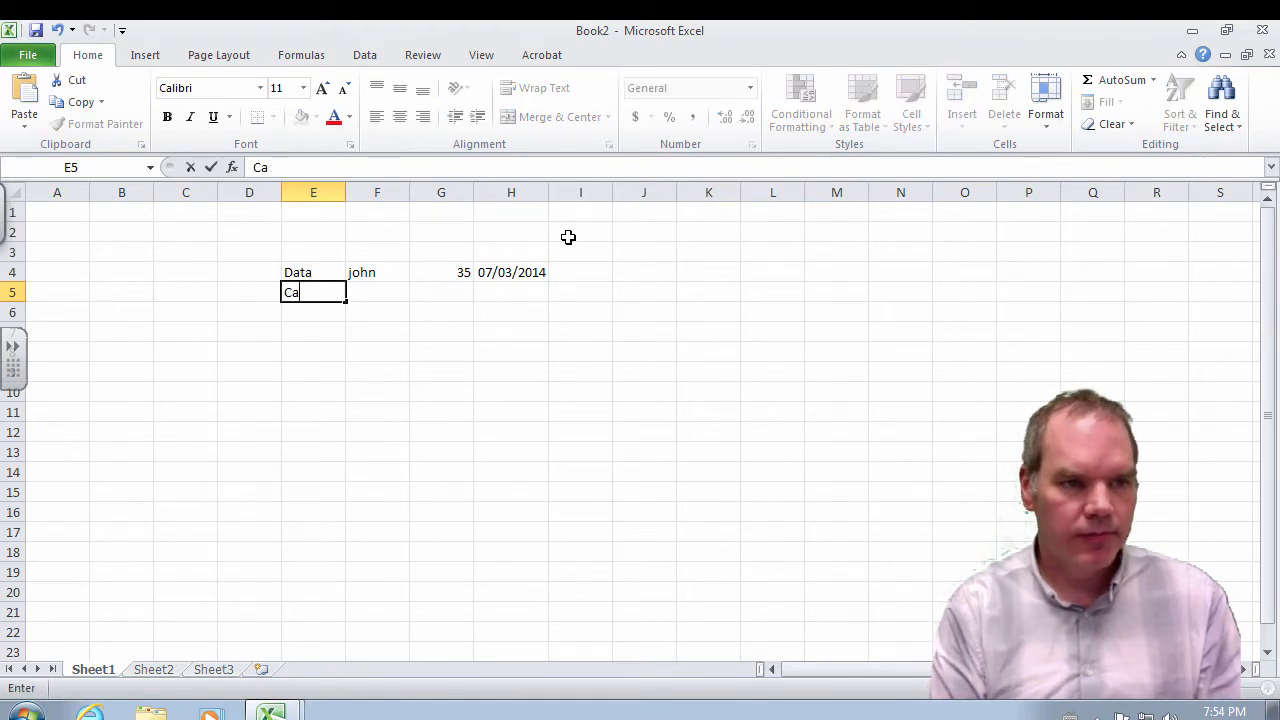
text(lculation)
key(Tab)
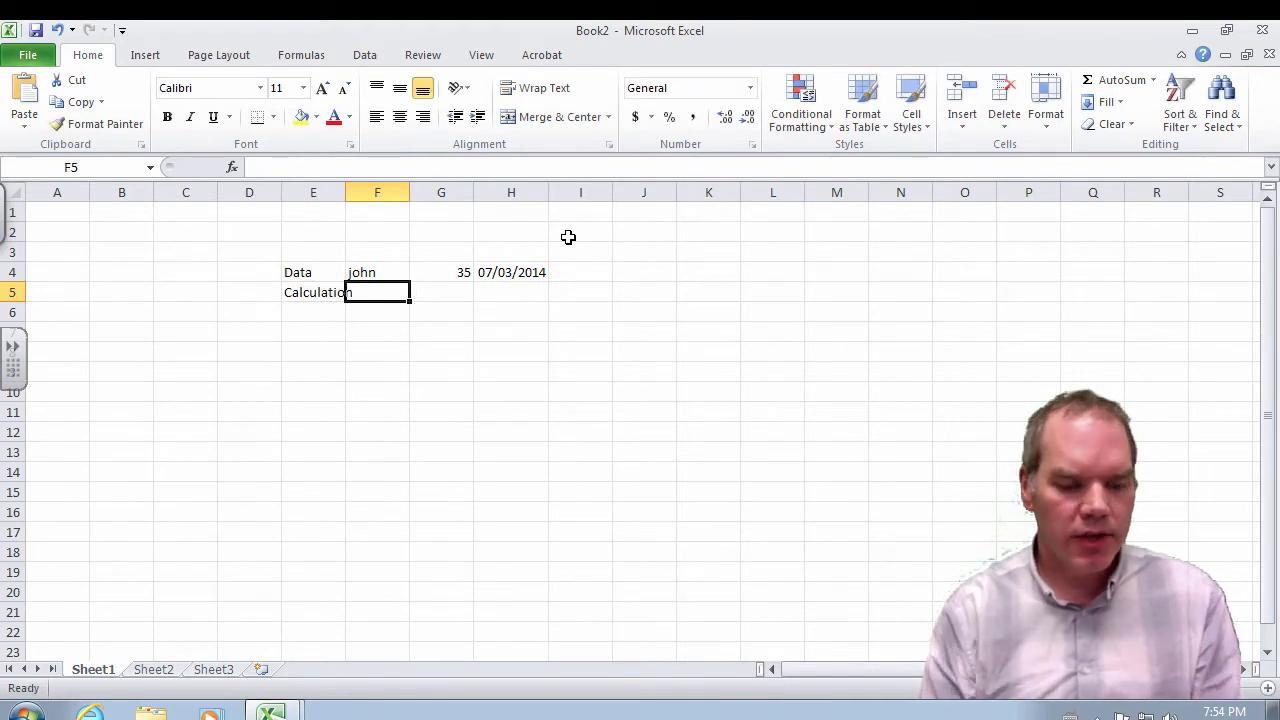
- Enter the formula =3+4*5 in cell F5 and autofit column E to its Calculation label
text(=)
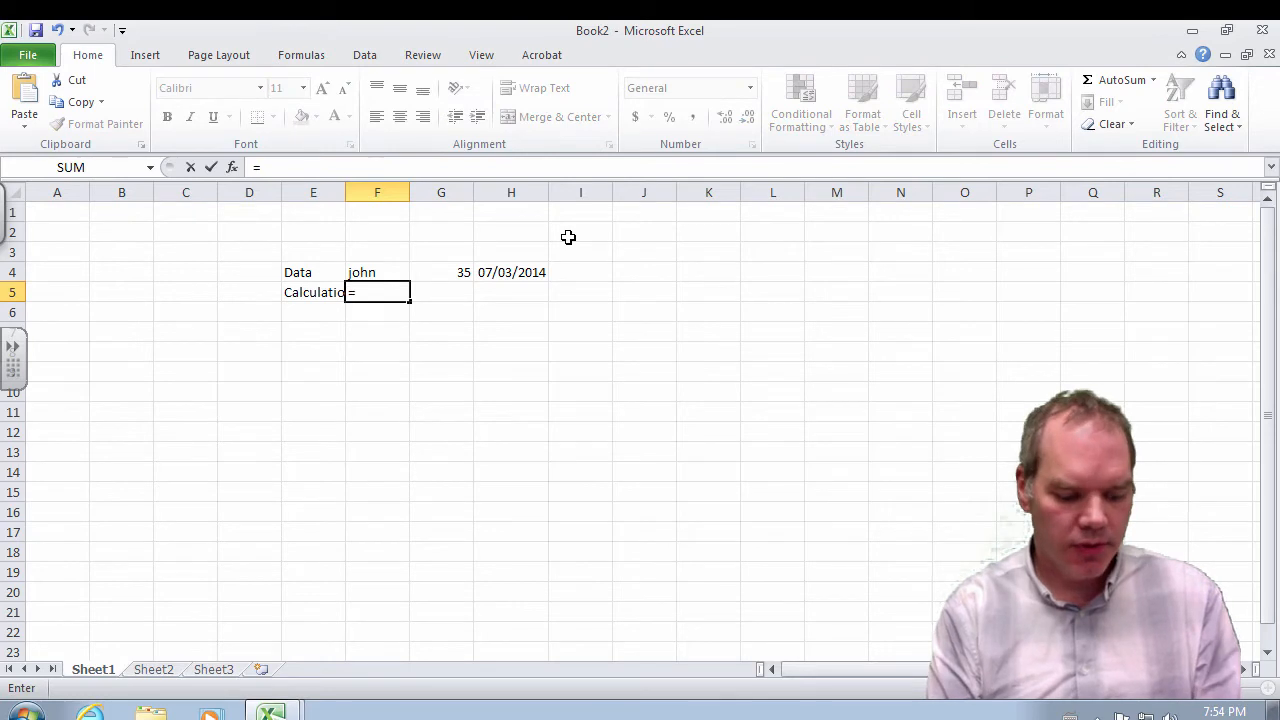
text(3+4*5)
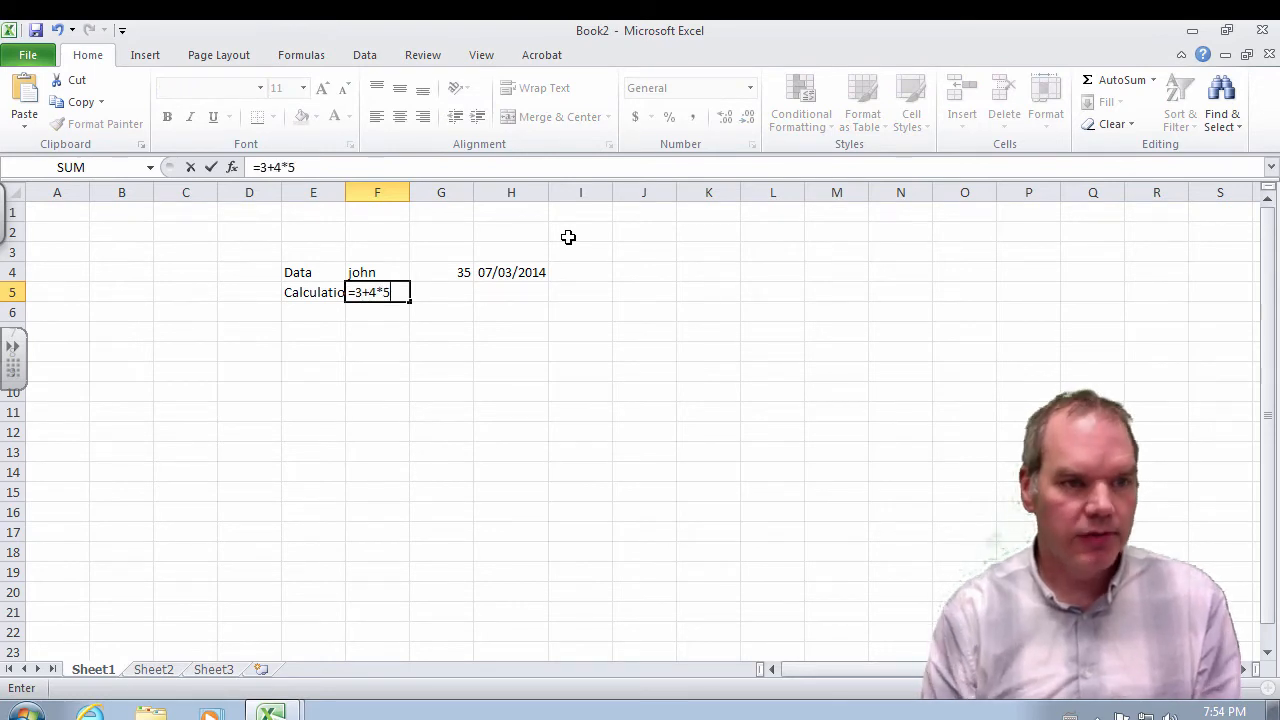
key(Return)
key(Up)
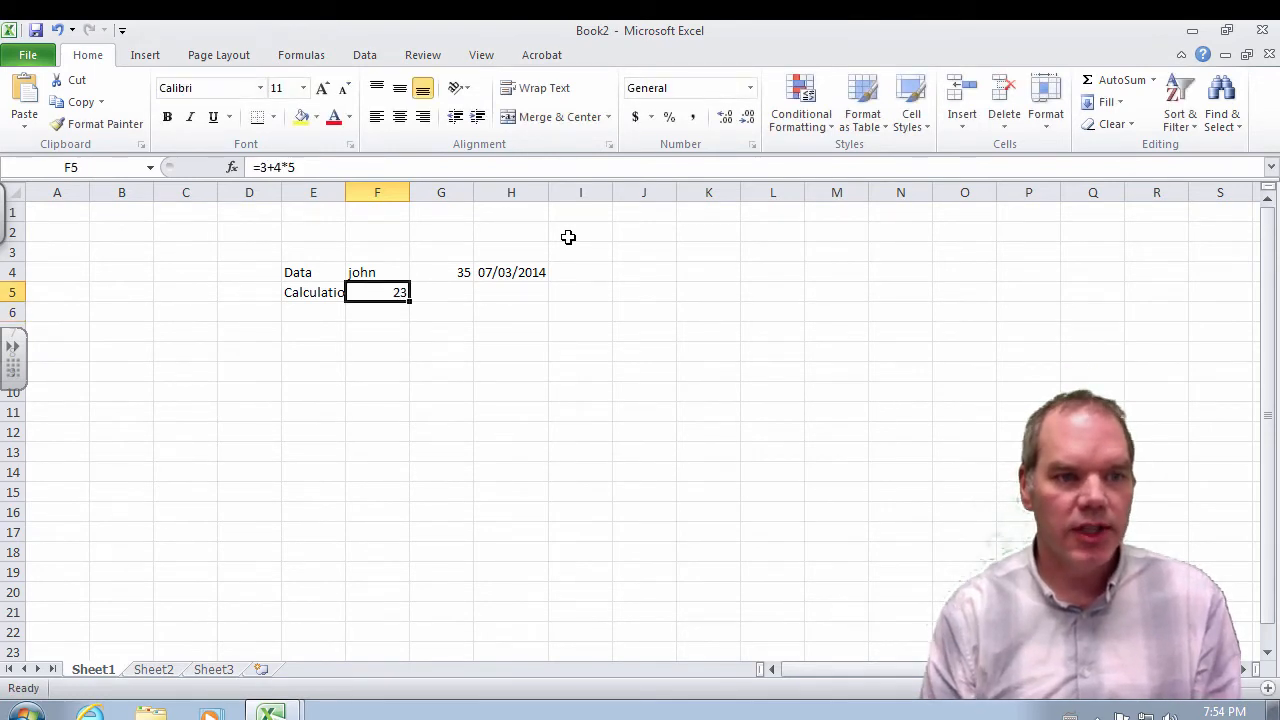
double_click(345, 180)
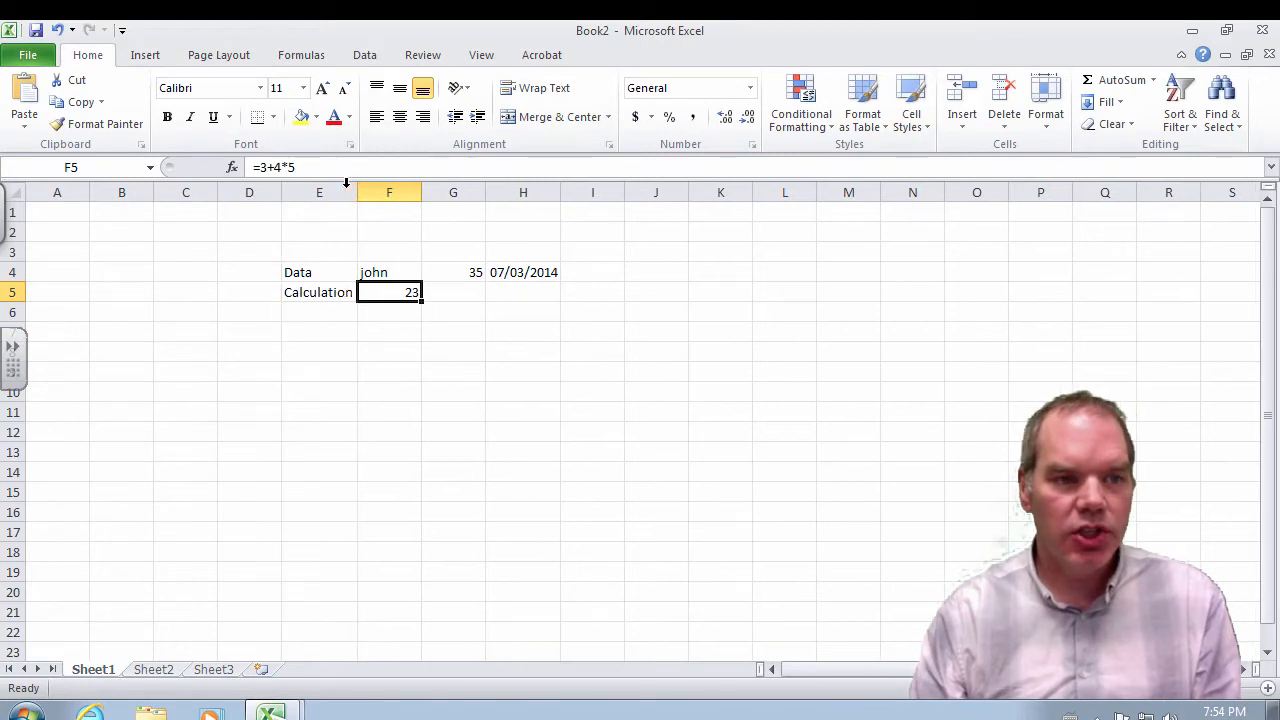
- Examine the formula inside cell F5 and highlight the data cells F4 through H4
double_click(387, 291)
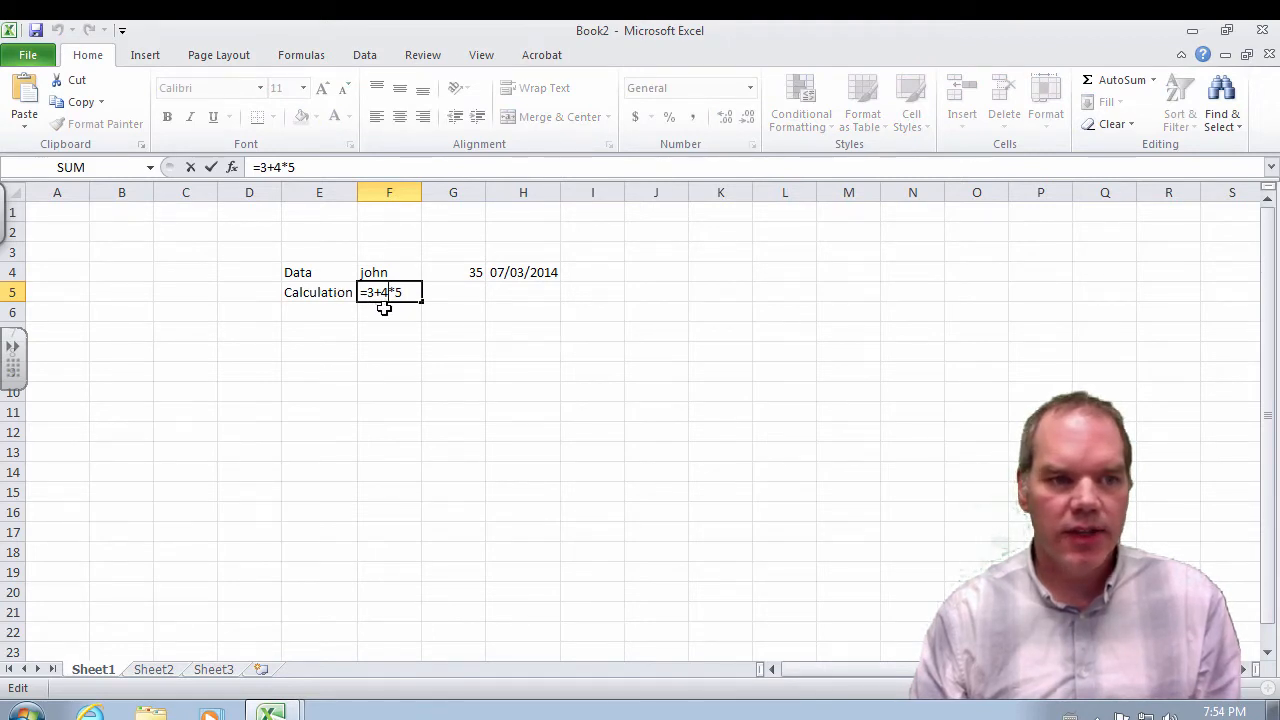
key(Return)
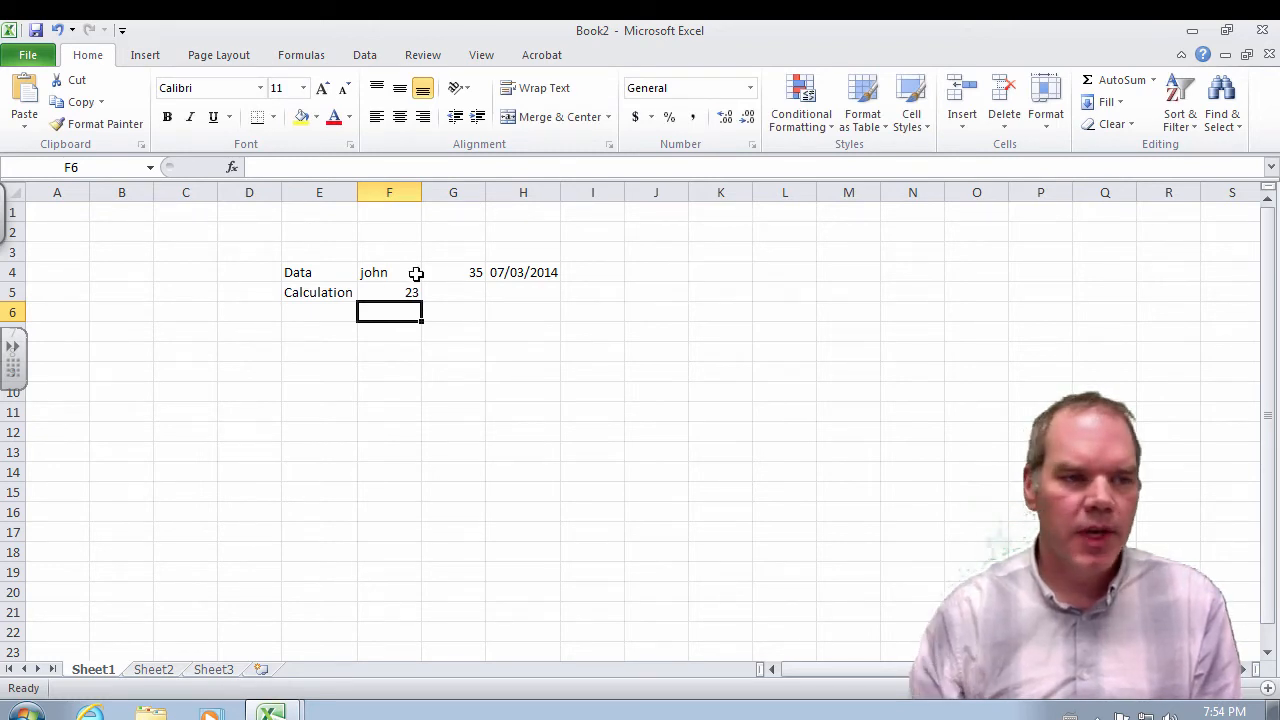
click(385, 273)
drag(385, 273, 537, 272)
- Enter the note "<-- Inputs into excel" in cell I4, beside the Data row
click(574, 272)
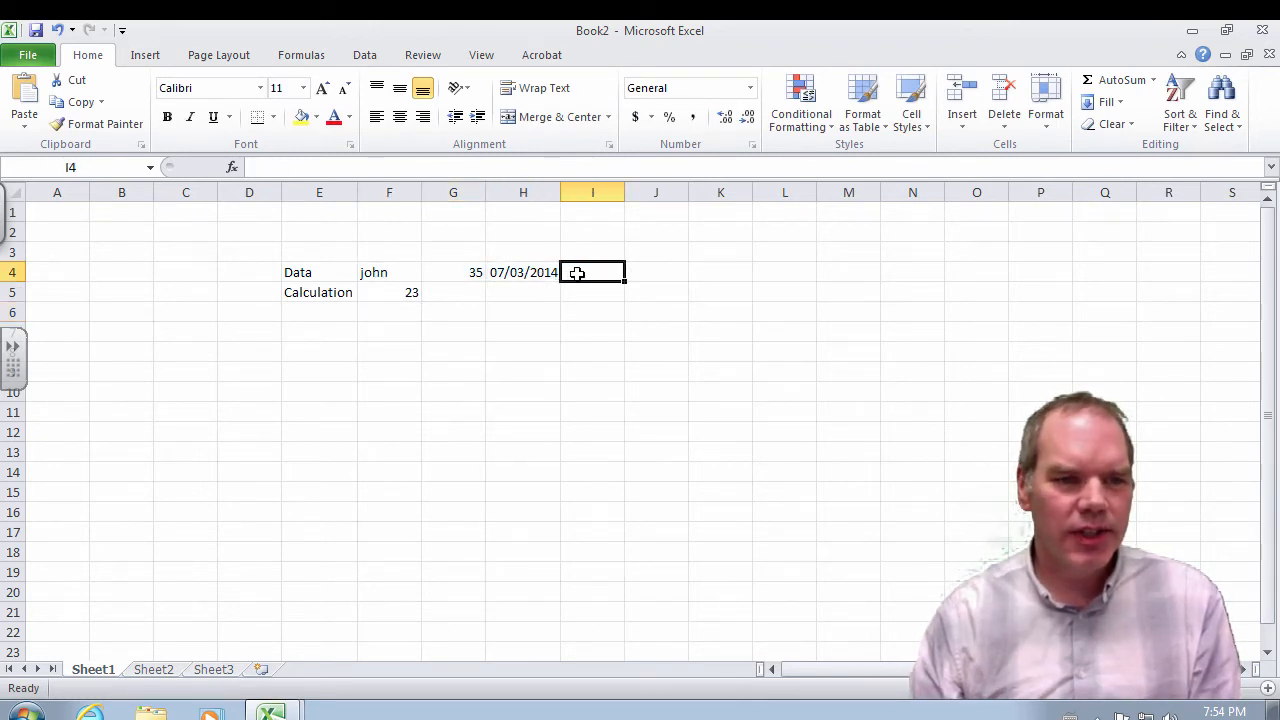
text(<-- Input)
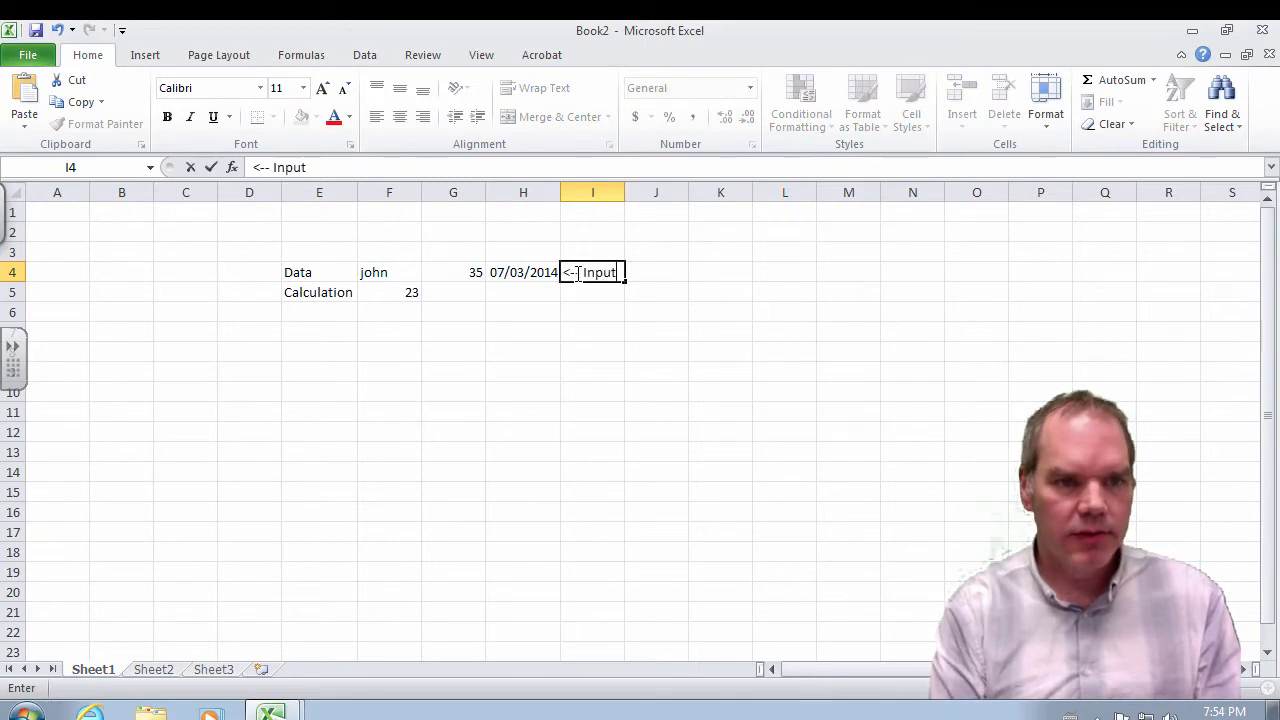
text(s into excel)
key(Return)
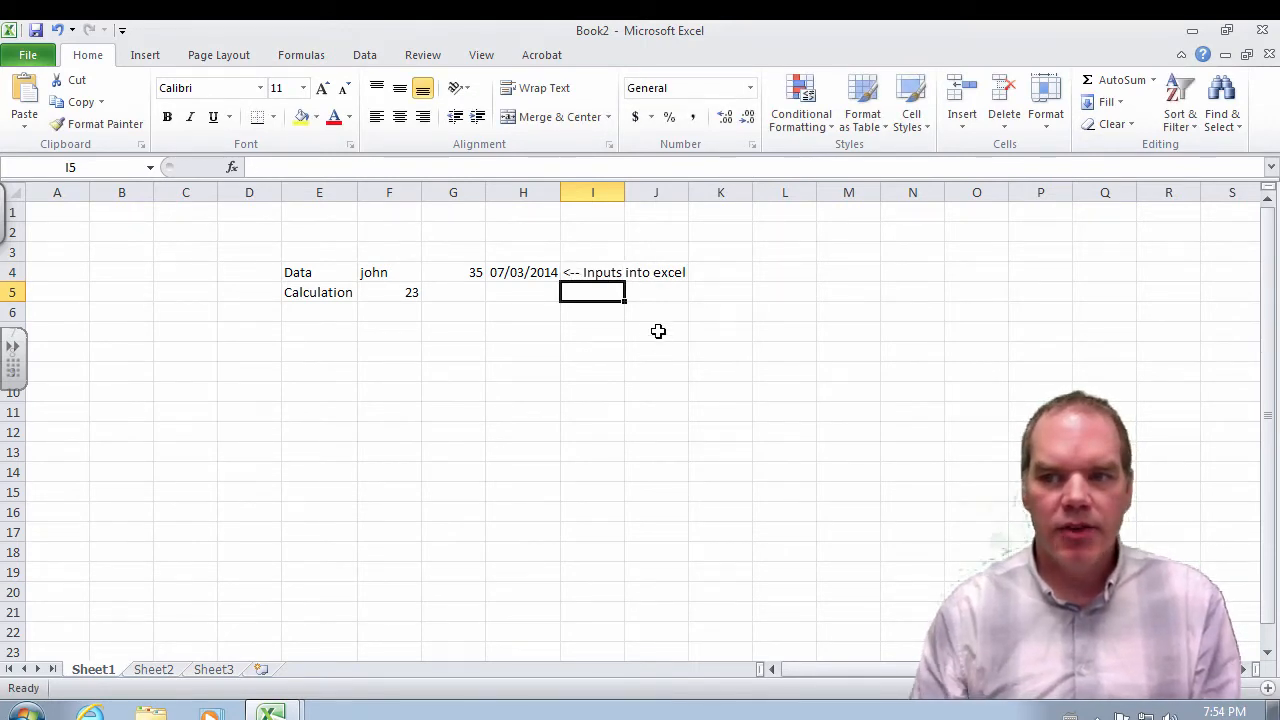
- Enter the note "<-- output from excel or a intermediate value" in cell I5, beside the Calculation row
text(<--)
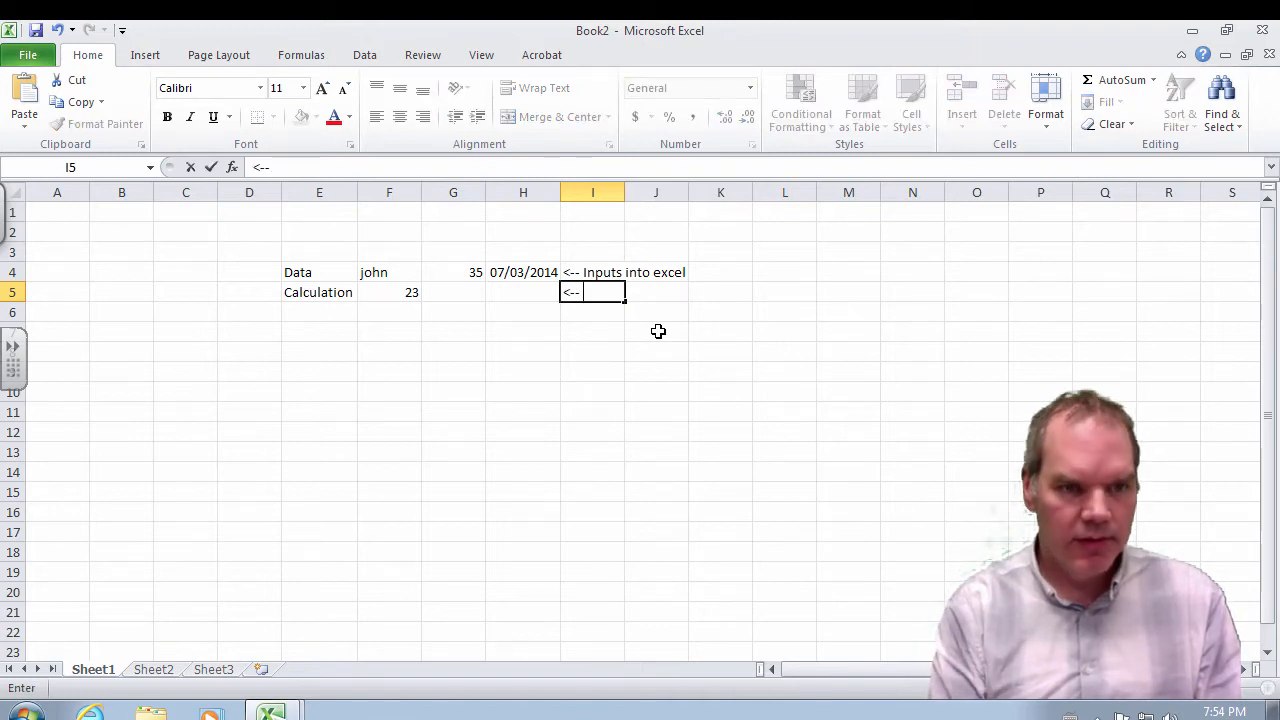
text( output f)
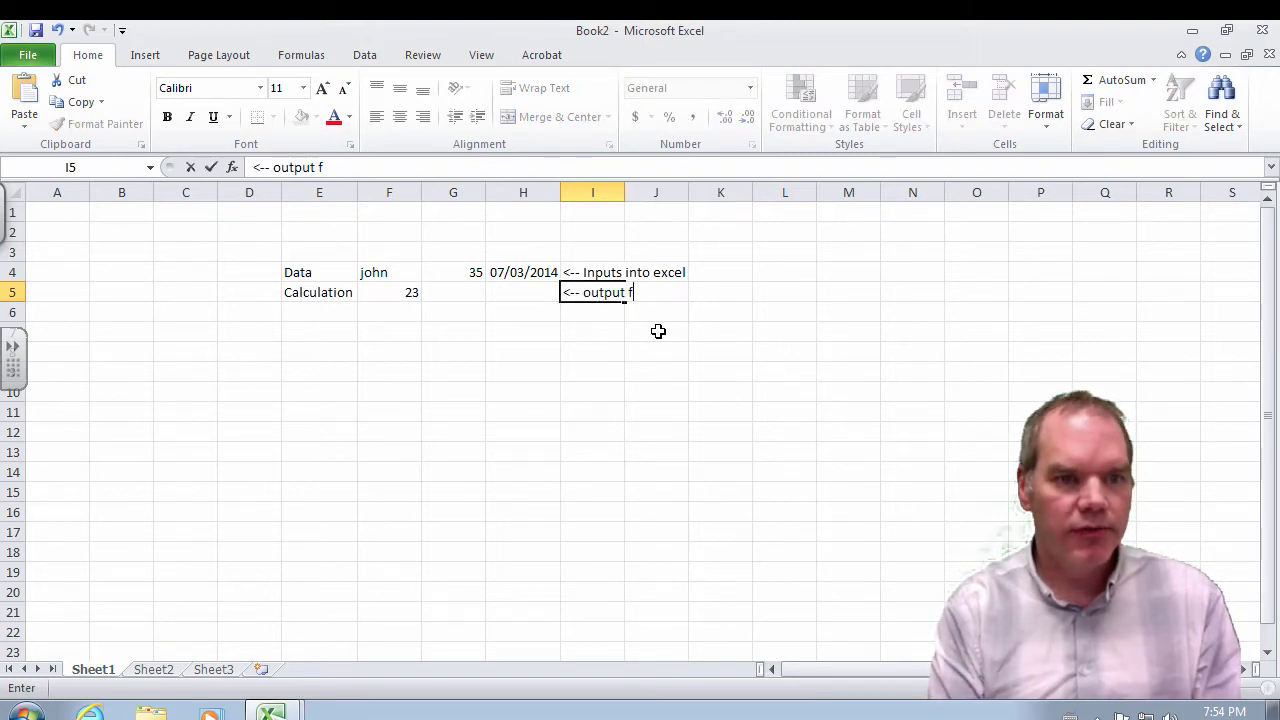
text(rom excel)
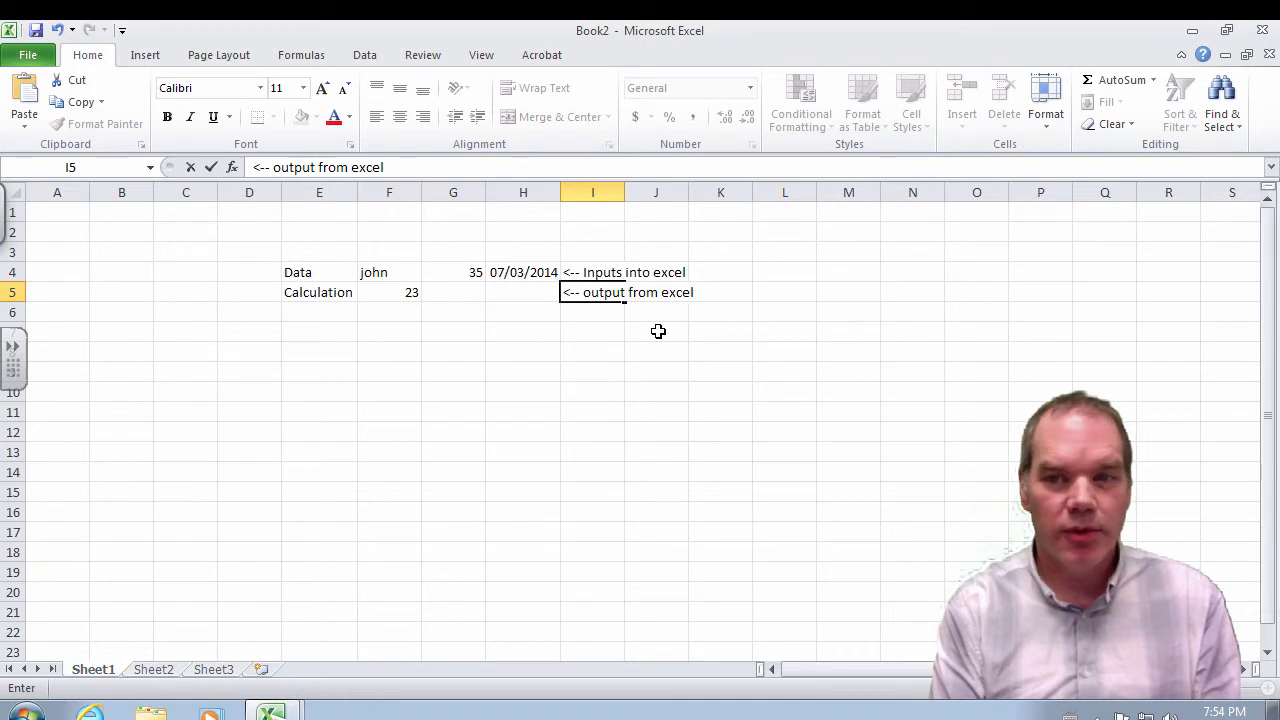
text( or)
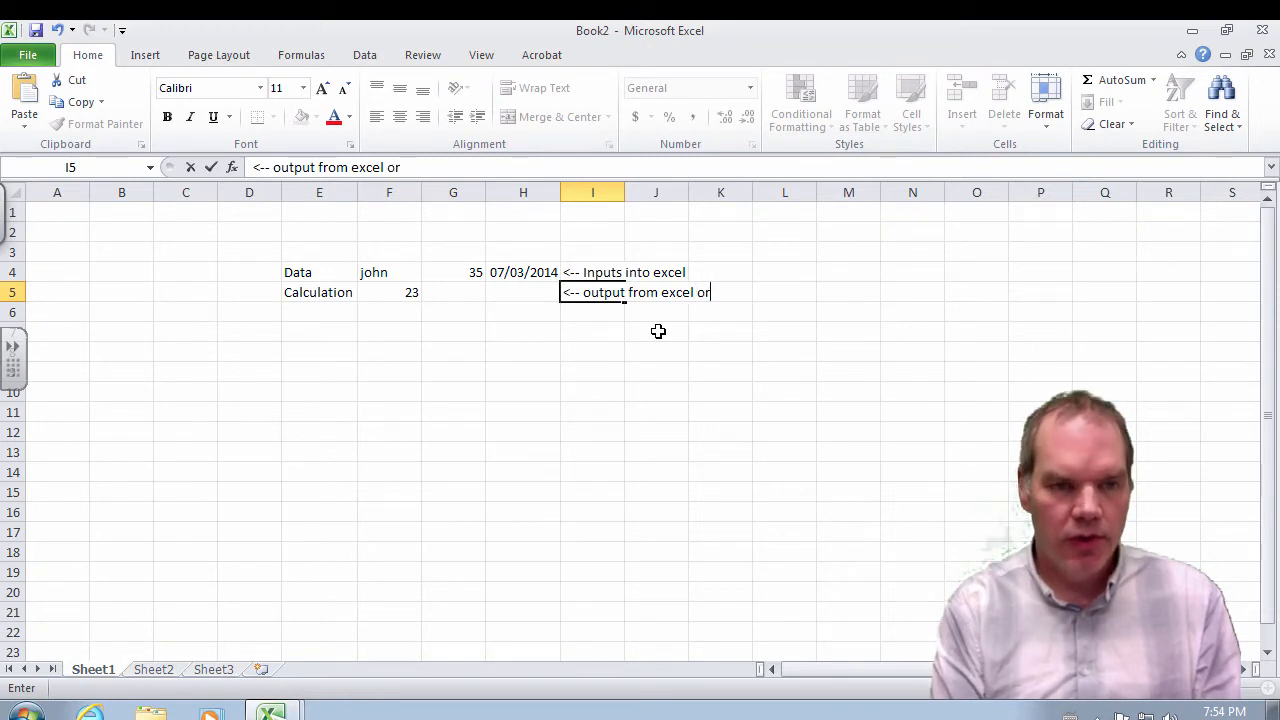
text( a intermediate ma)
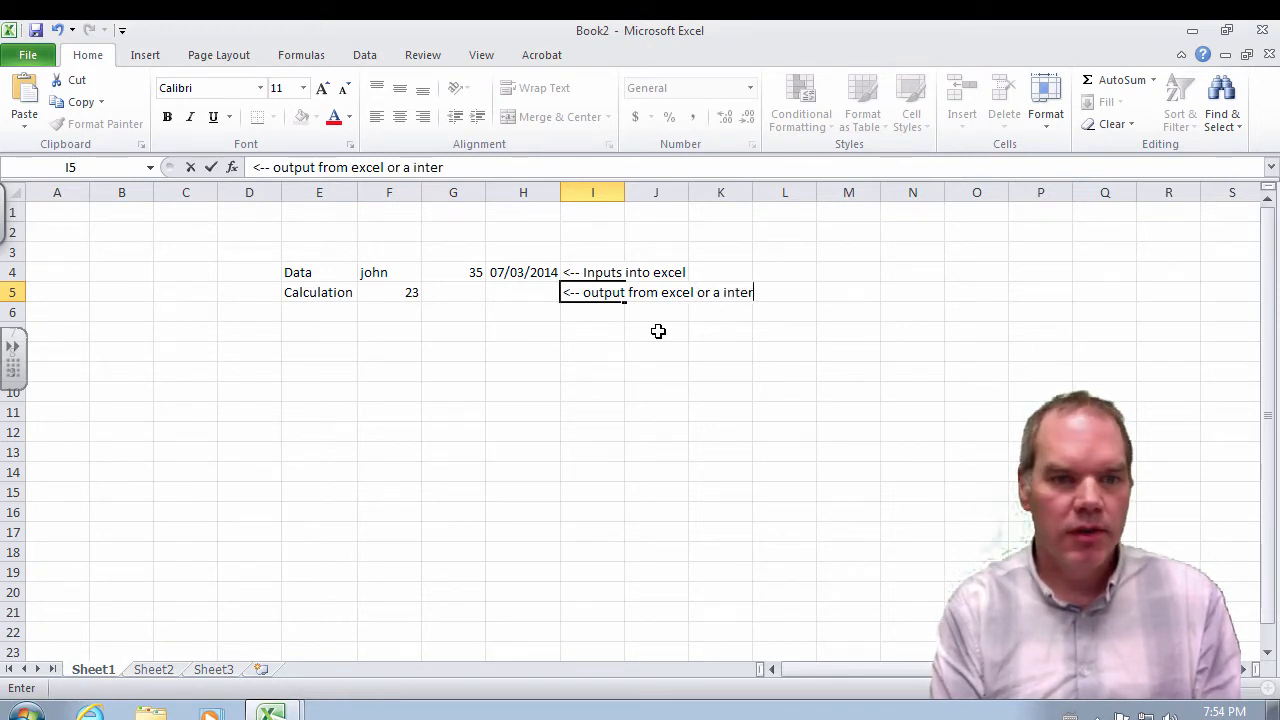
key(BackSpace)
key(BackSpace)
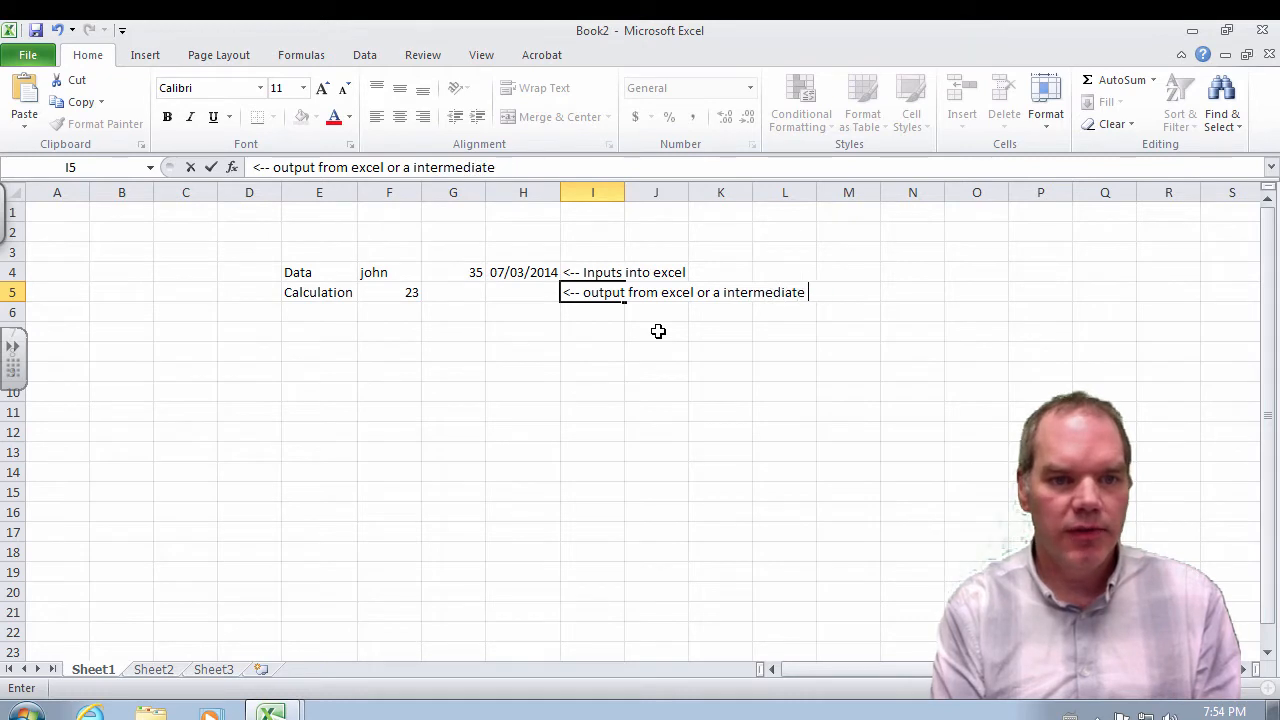
text(value)
key(Return)
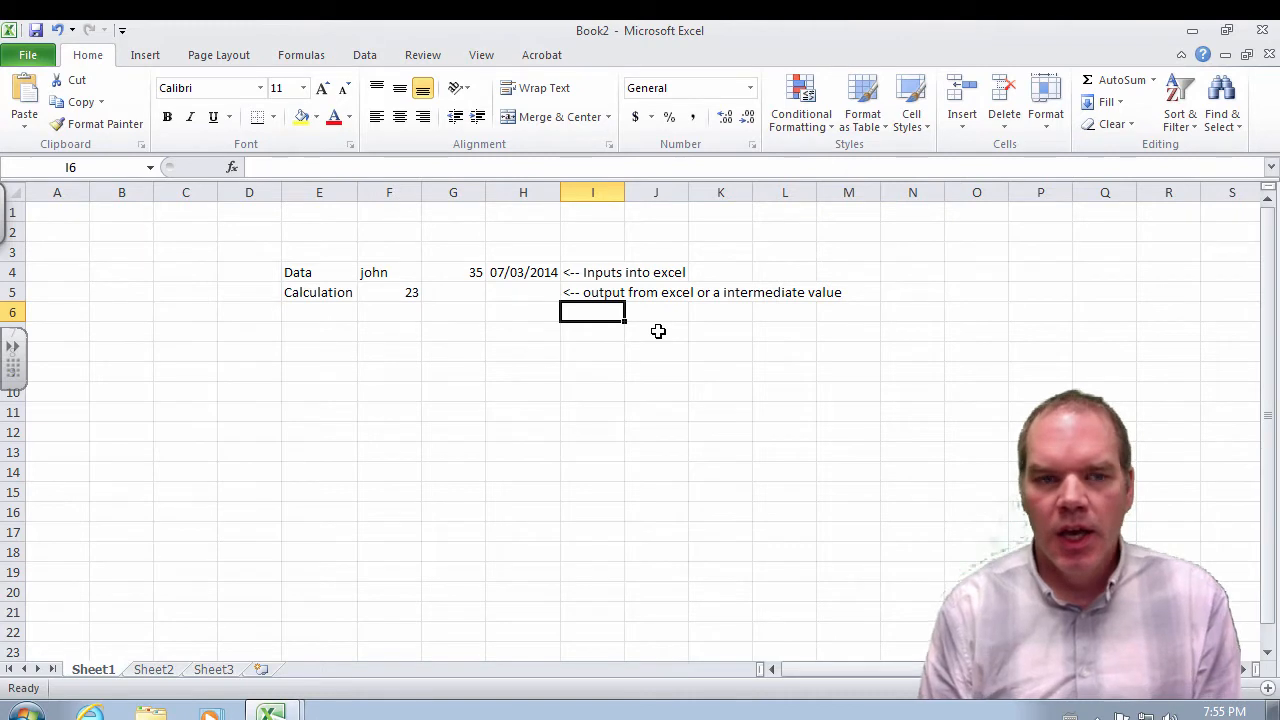
- Highlight the range A1:P20, look through Sheet2 and Sheet3, and return to Sheet1 to clear the selection
drag(38, 214, 1045, 595)
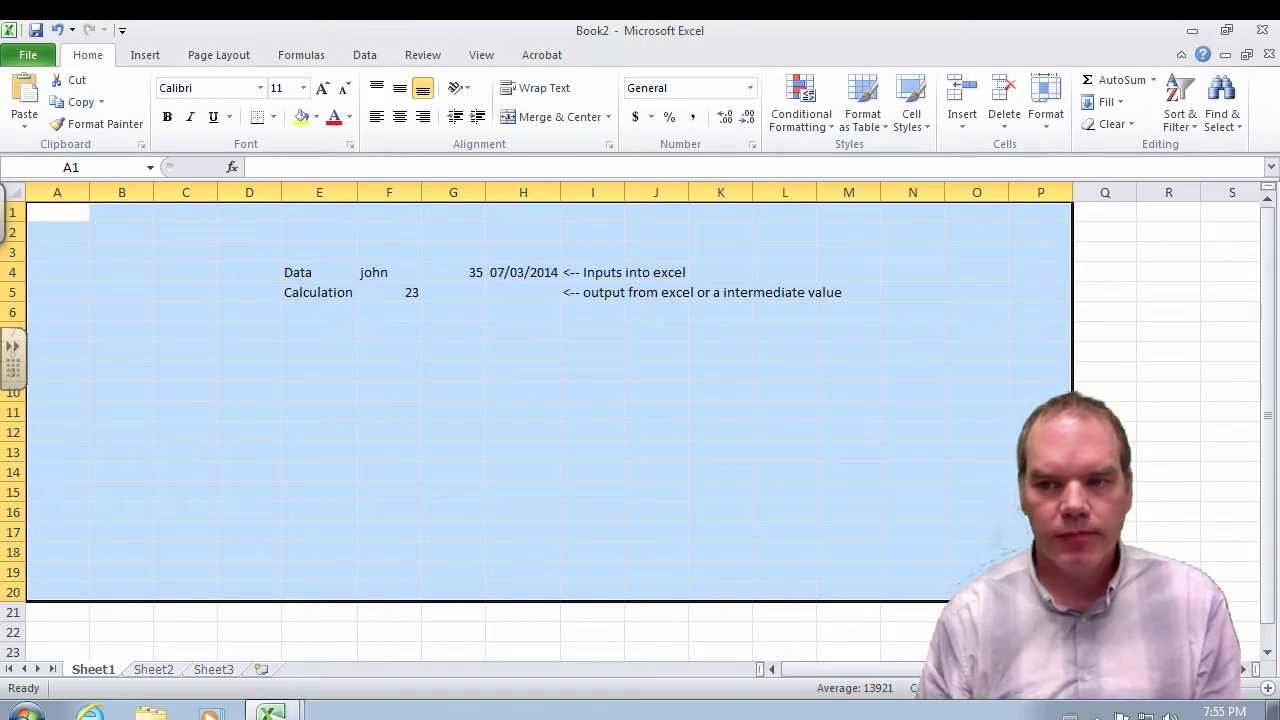
click(151, 677)
click(112, 675)
click(151, 677)
click(200, 677)
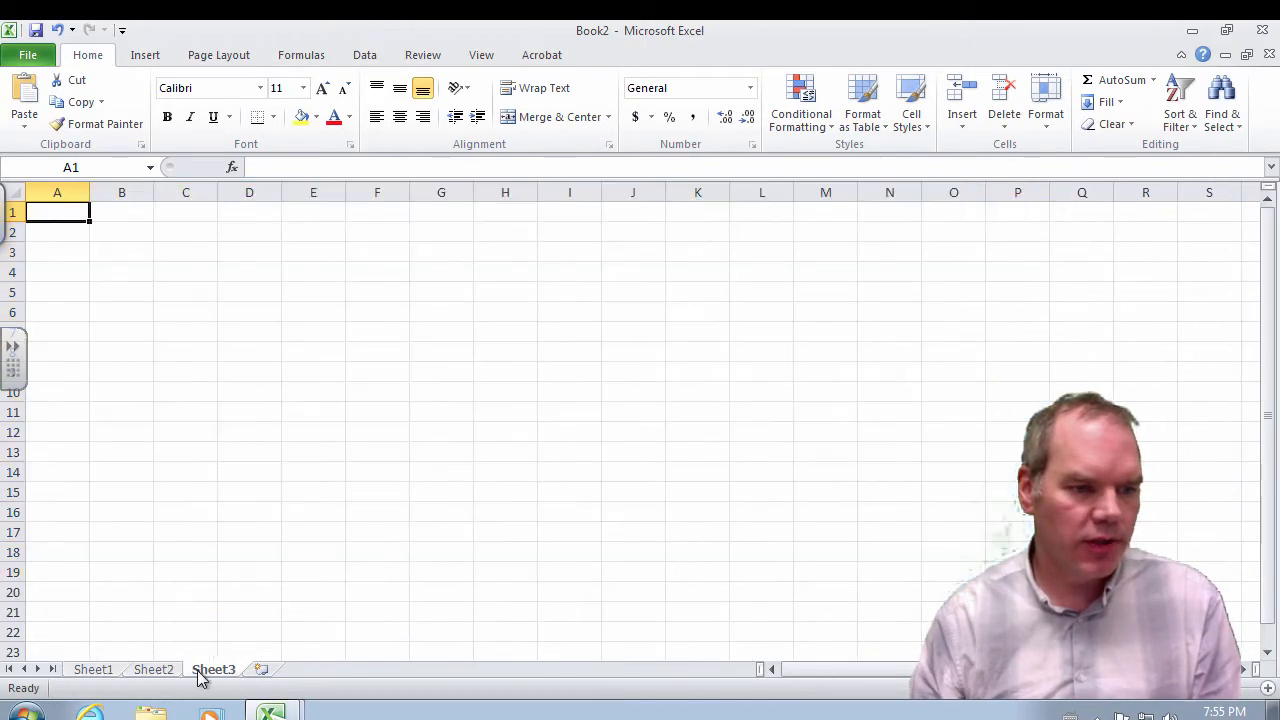
click(172, 677)
click(120, 677)
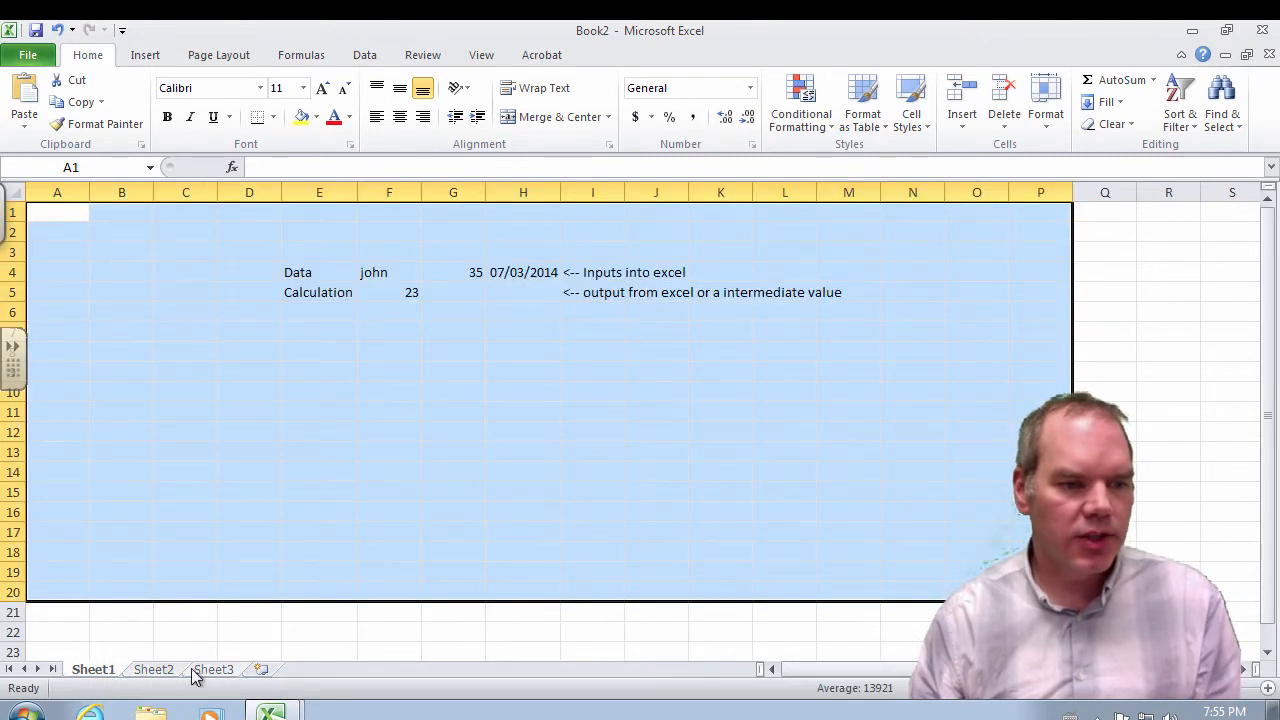
shift+click(205, 677)
click(160, 677)
click(118, 677)
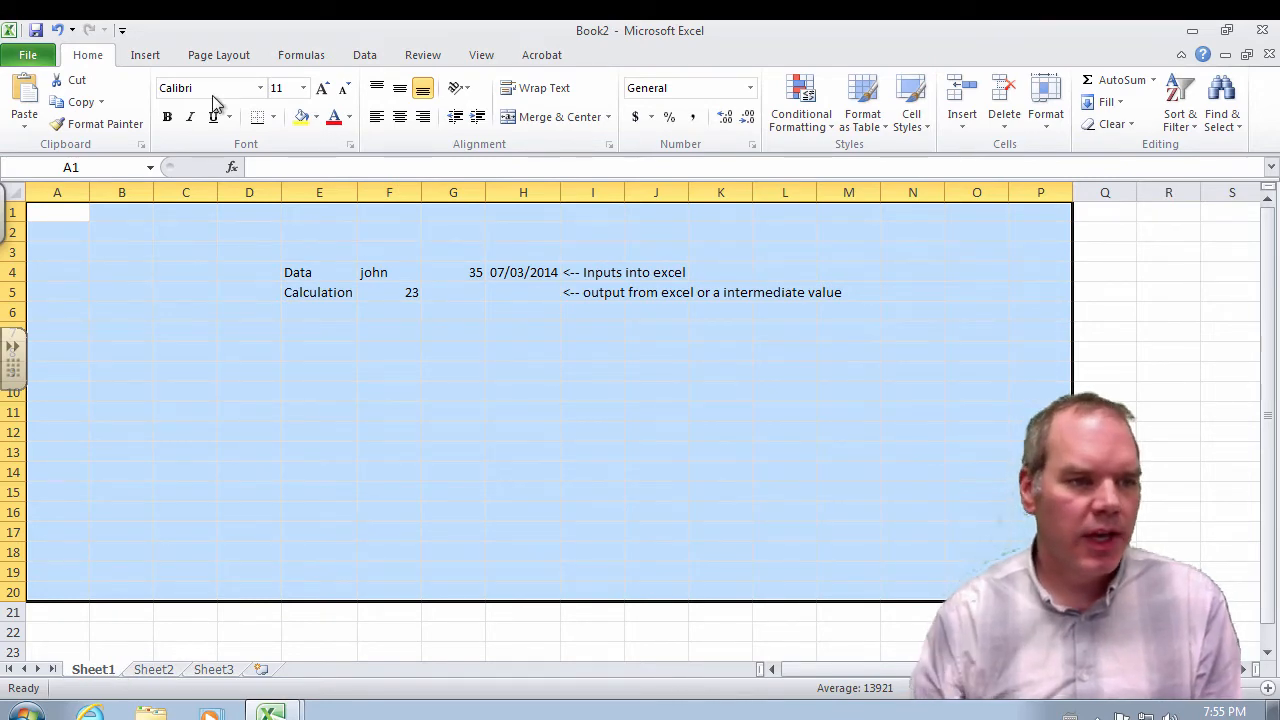
click(174, 338)
- Review the file types available when saving the workbook under a new name, without saving it
click(28, 54)
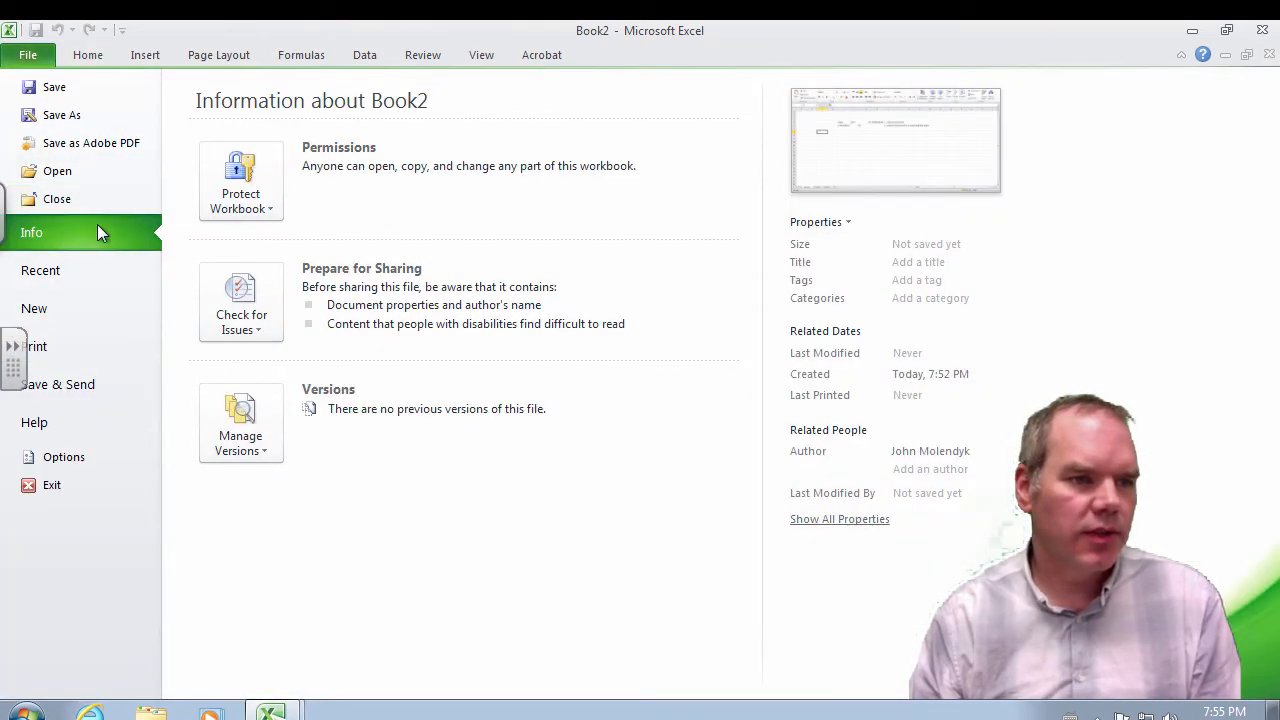
click(92, 120)
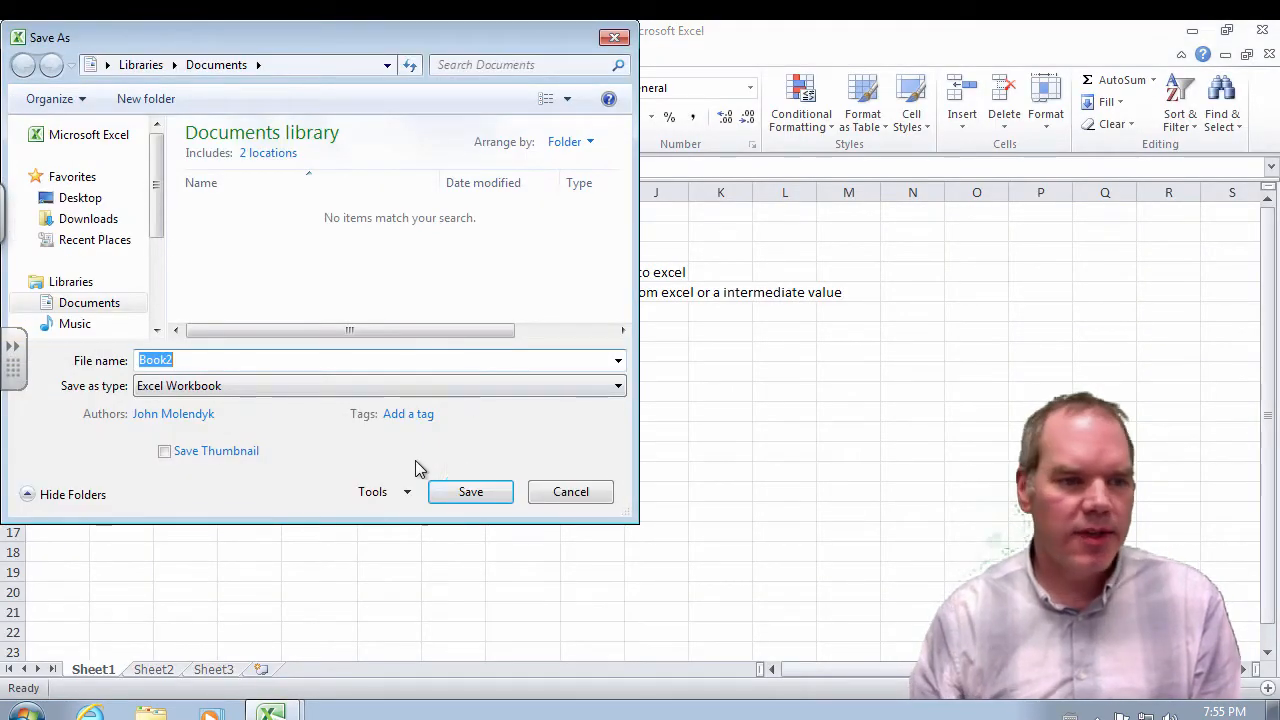
click(240, 389)
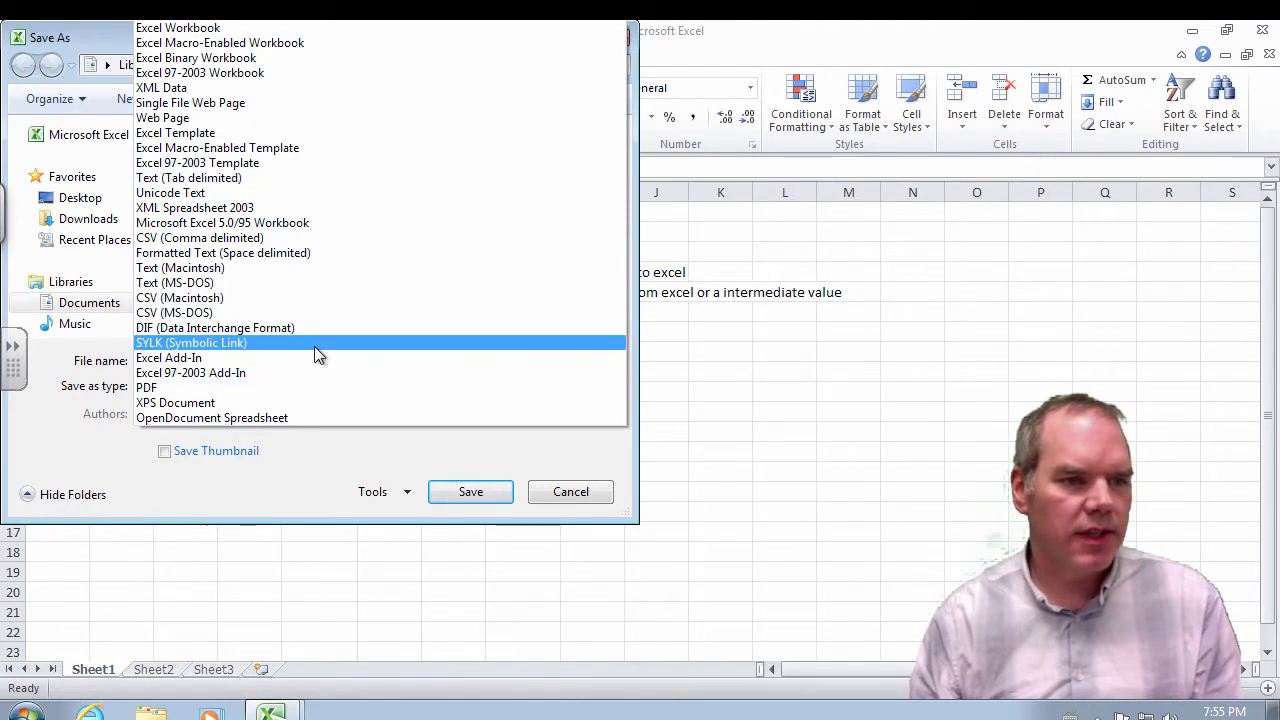
key(Escape)
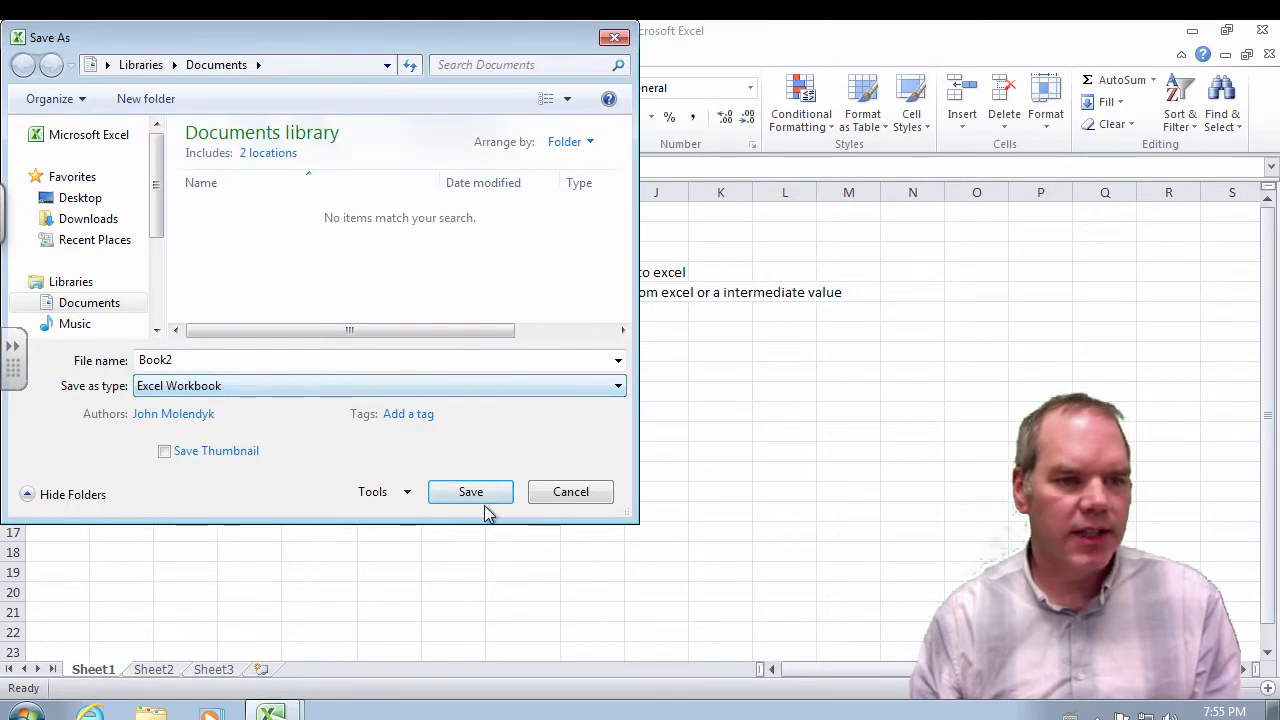
click(565, 495)
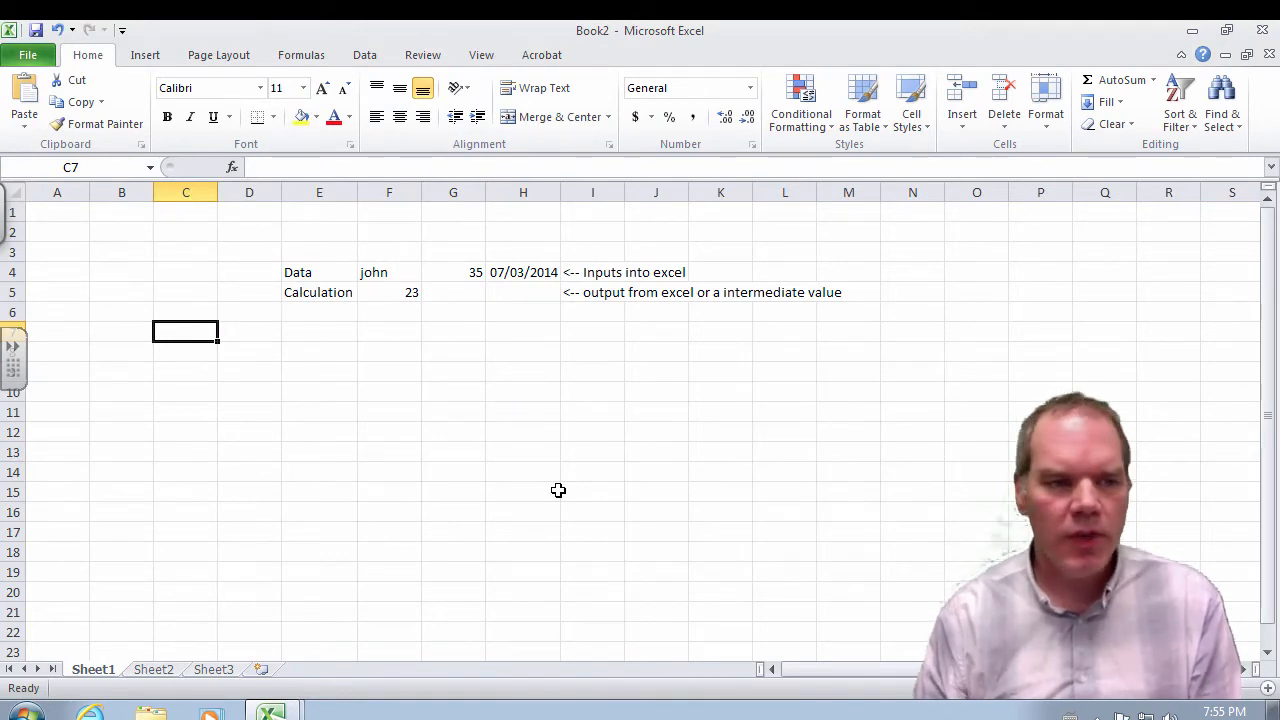
- Examine the formula in the Calculation cell F5 and leave it unedited
click(412, 299)
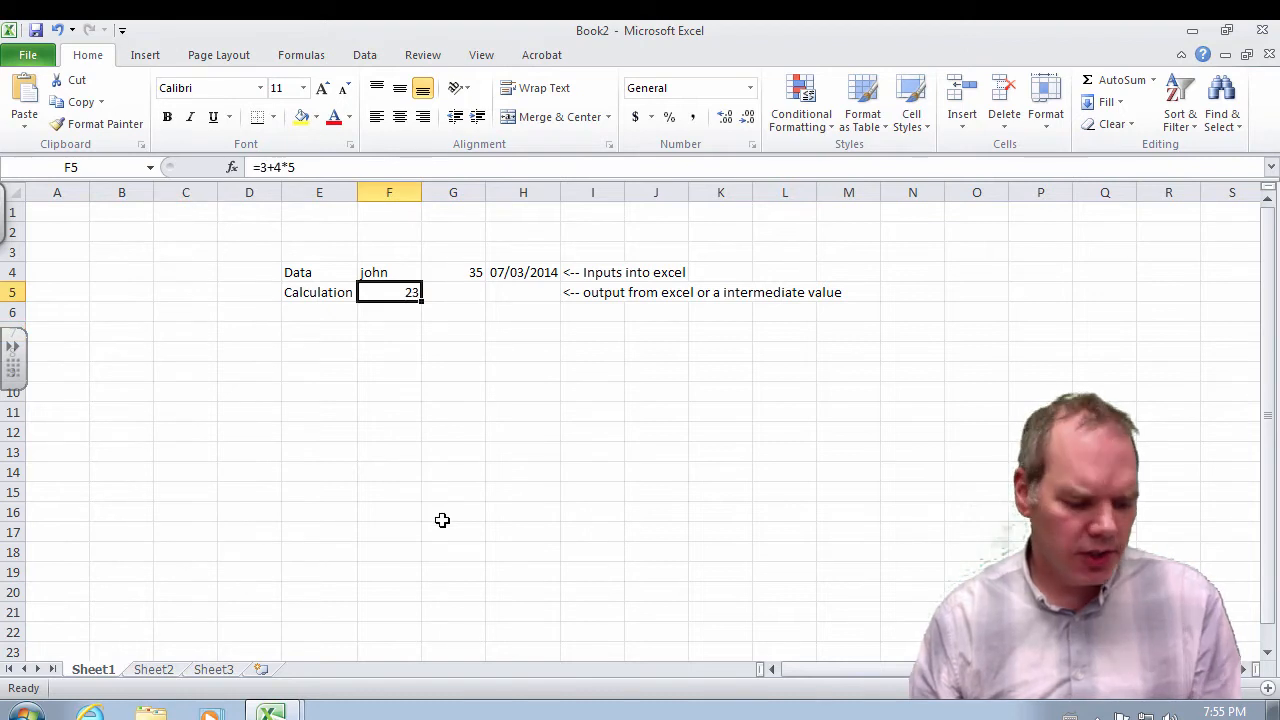
double_click(386, 296)
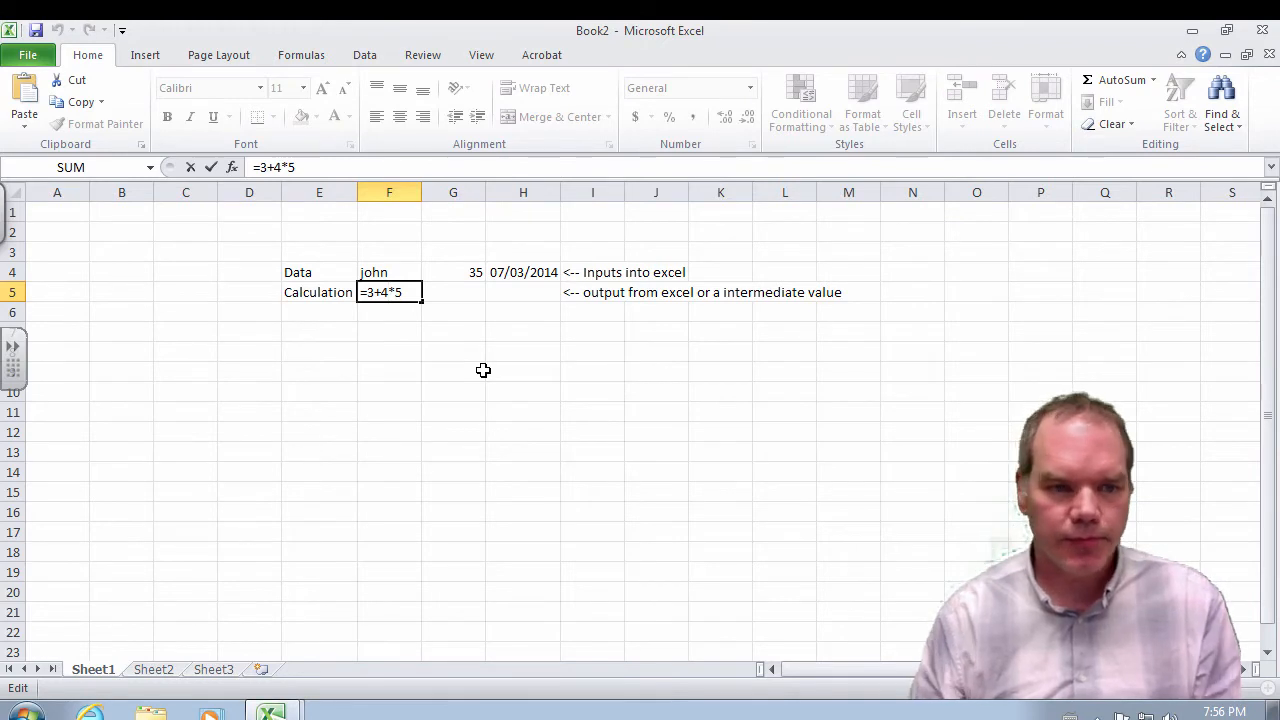
key(ctrl+Return)
click(264, 392)
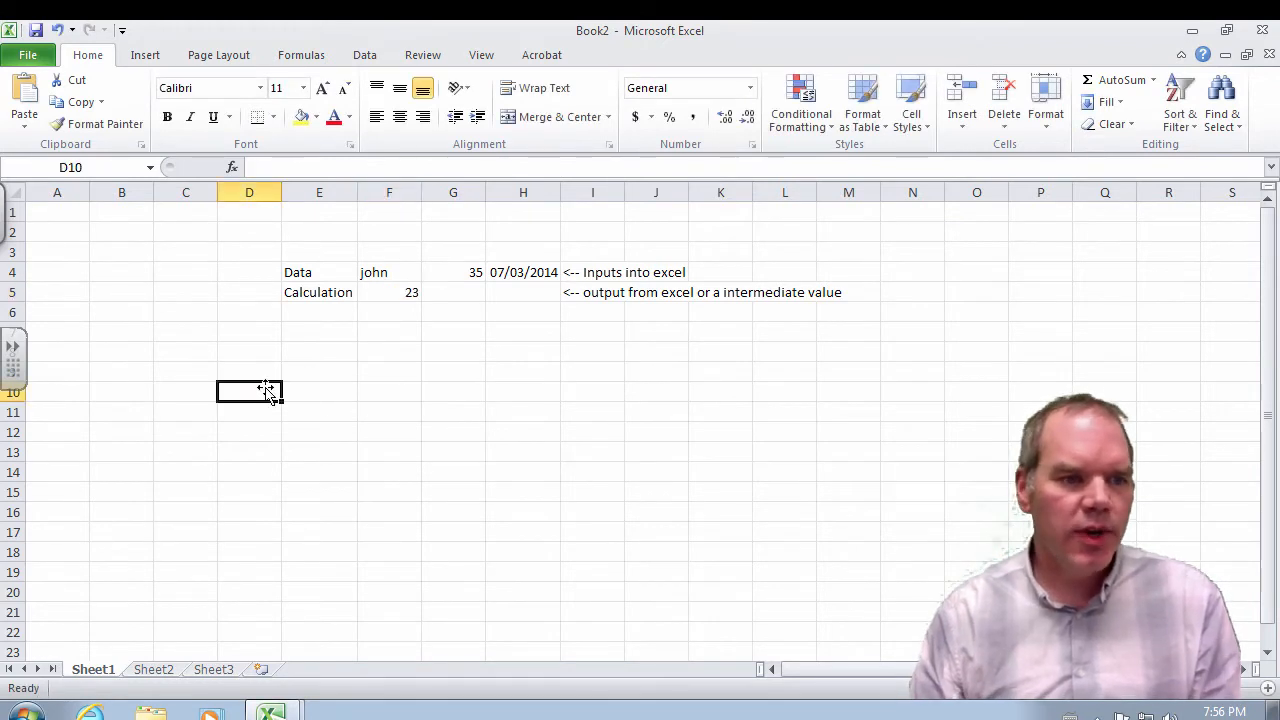
- Enter the heading Operators in cell B8
click(149, 360)
text(Operators)
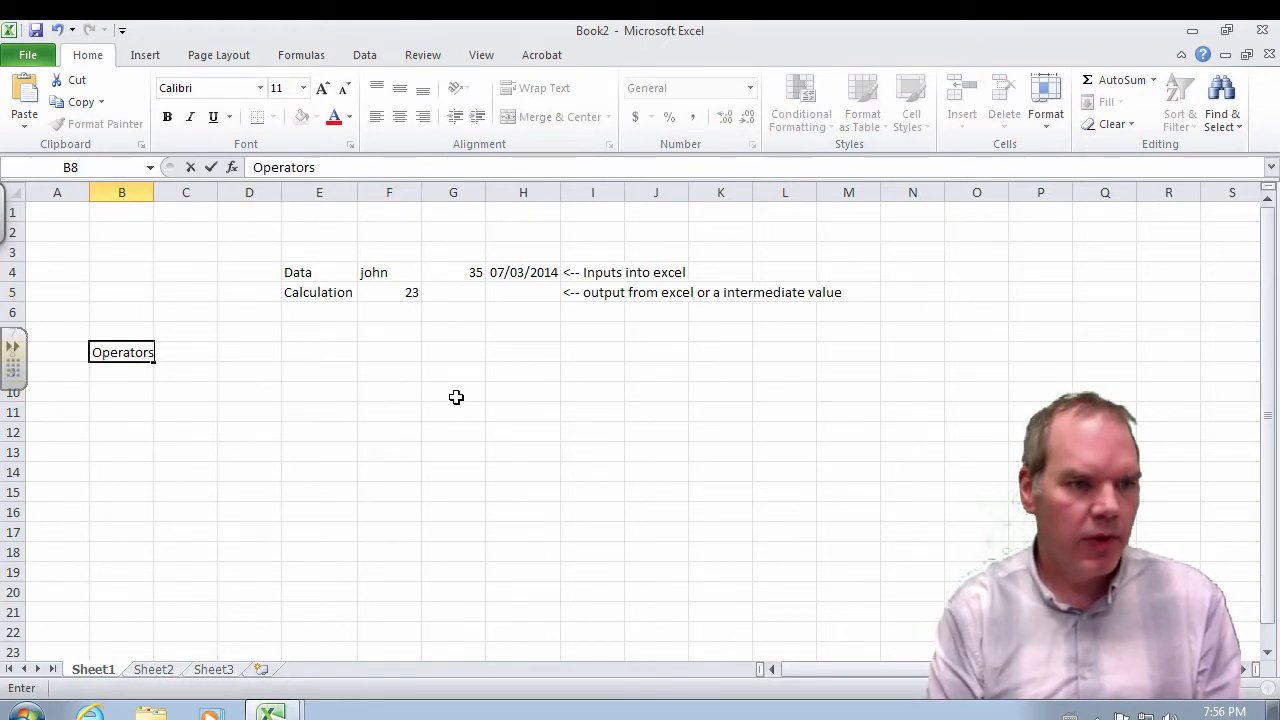
key(Tab)
key(Return)
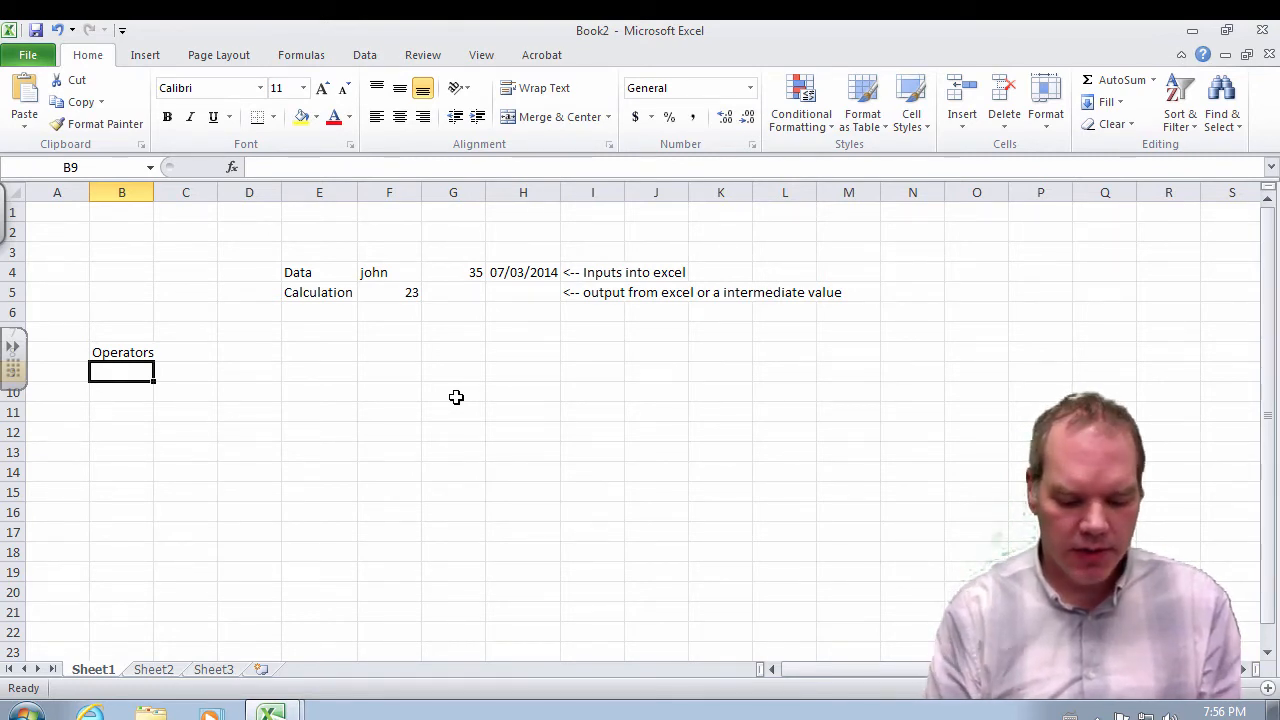
- List the first operator below the heading, with 1 in cell B9 and Negation in cell C9
text(1)
key(Tab)
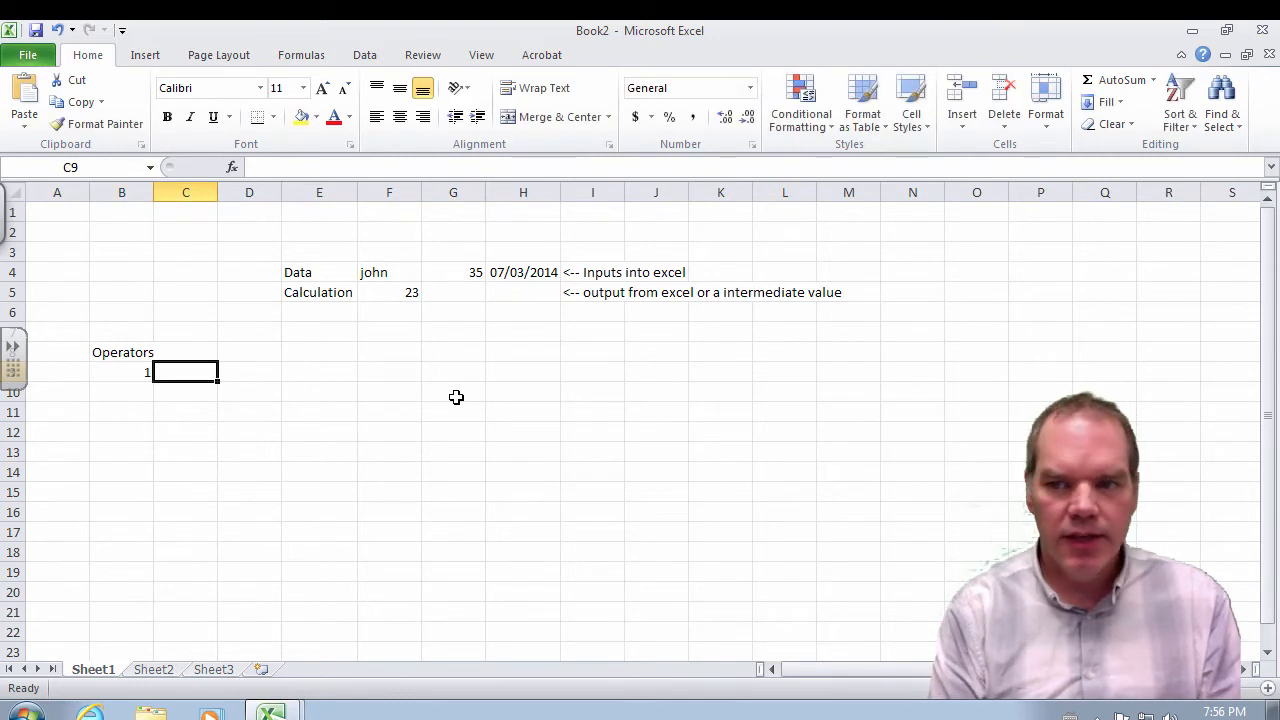
text(Negation)
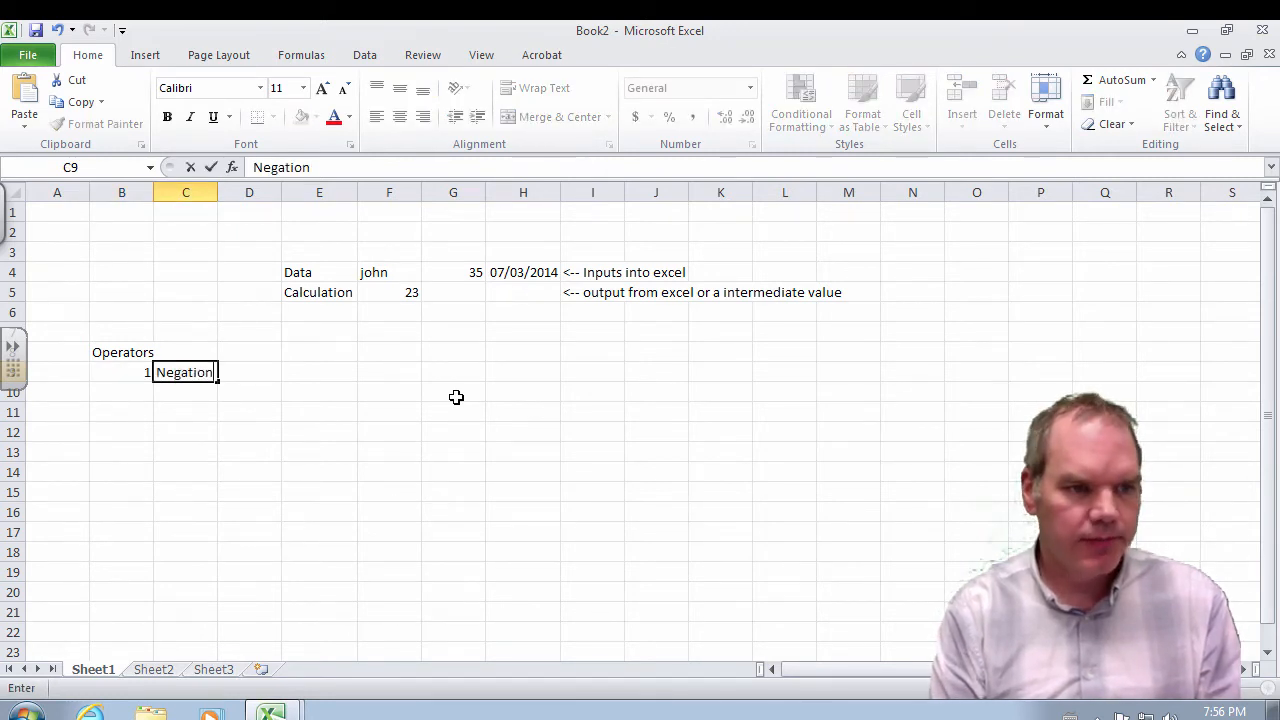
key(Tab)
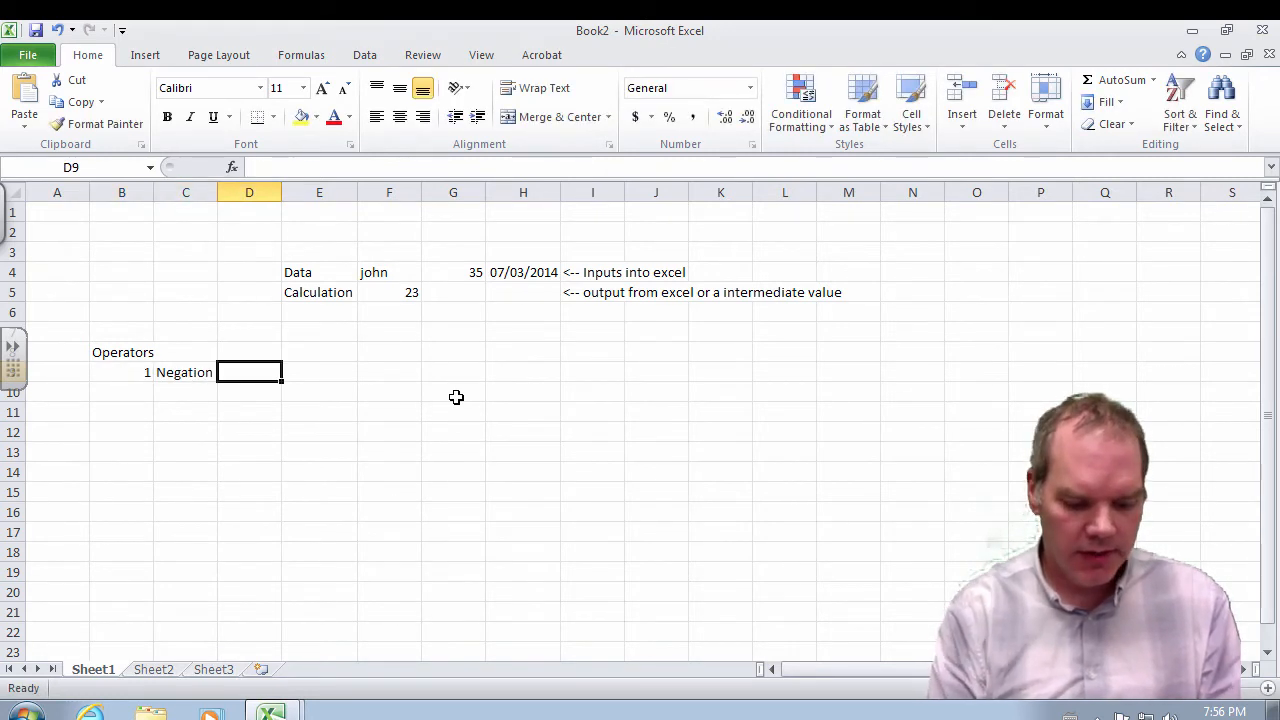
text(=)
key(Down)
key(Left)
key(Left)
key(Escape)
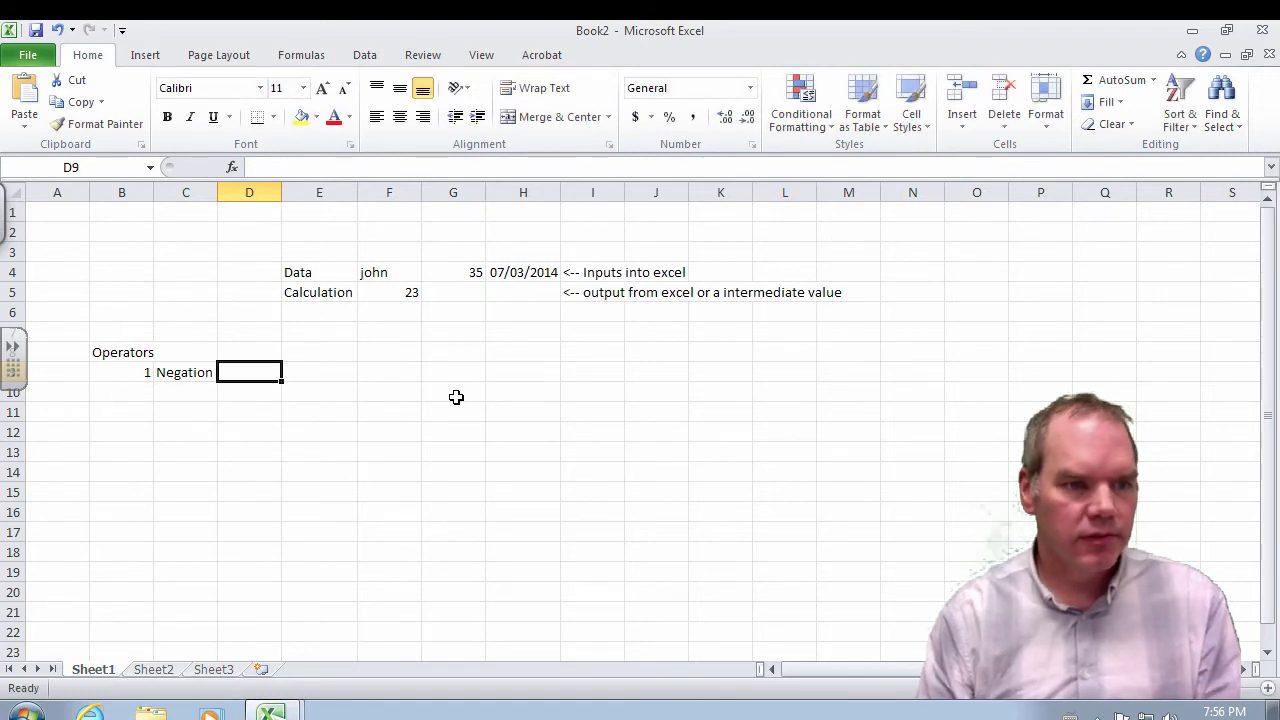
- Enter the minus sign as literal text ('-) in cell D9 as the symbol for Negation
text('-)
key(Return)
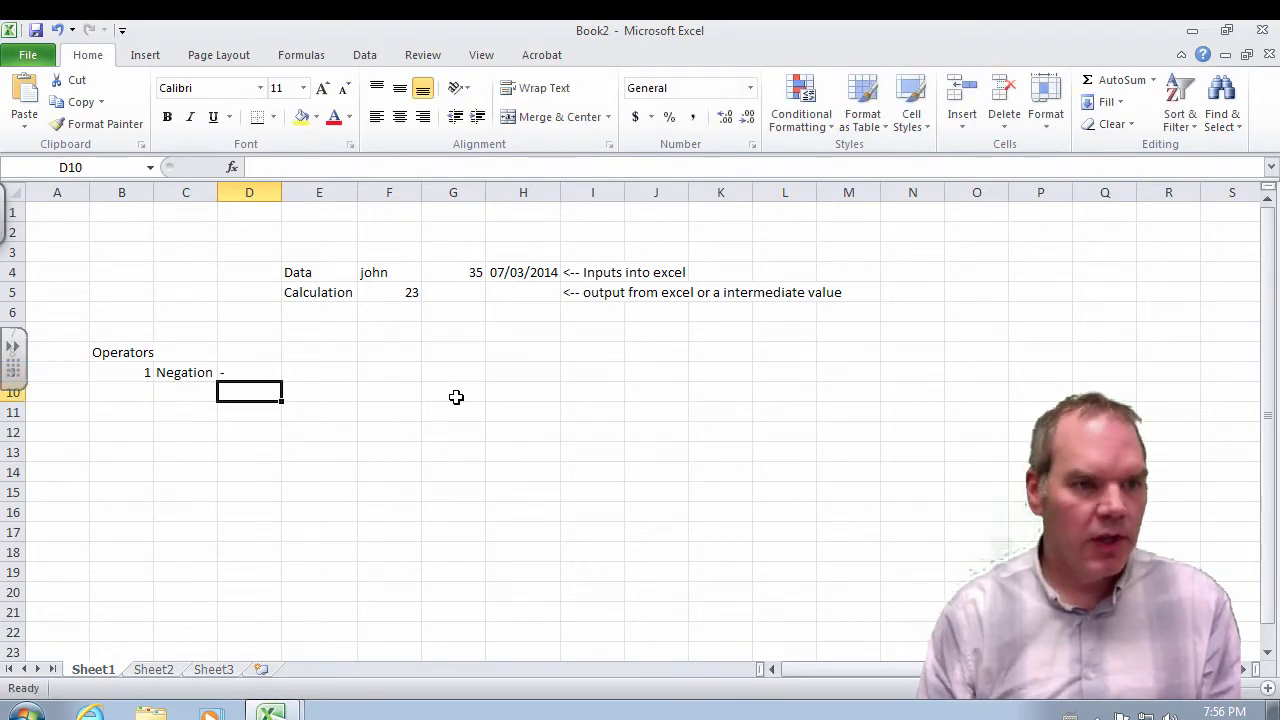
key(Up)
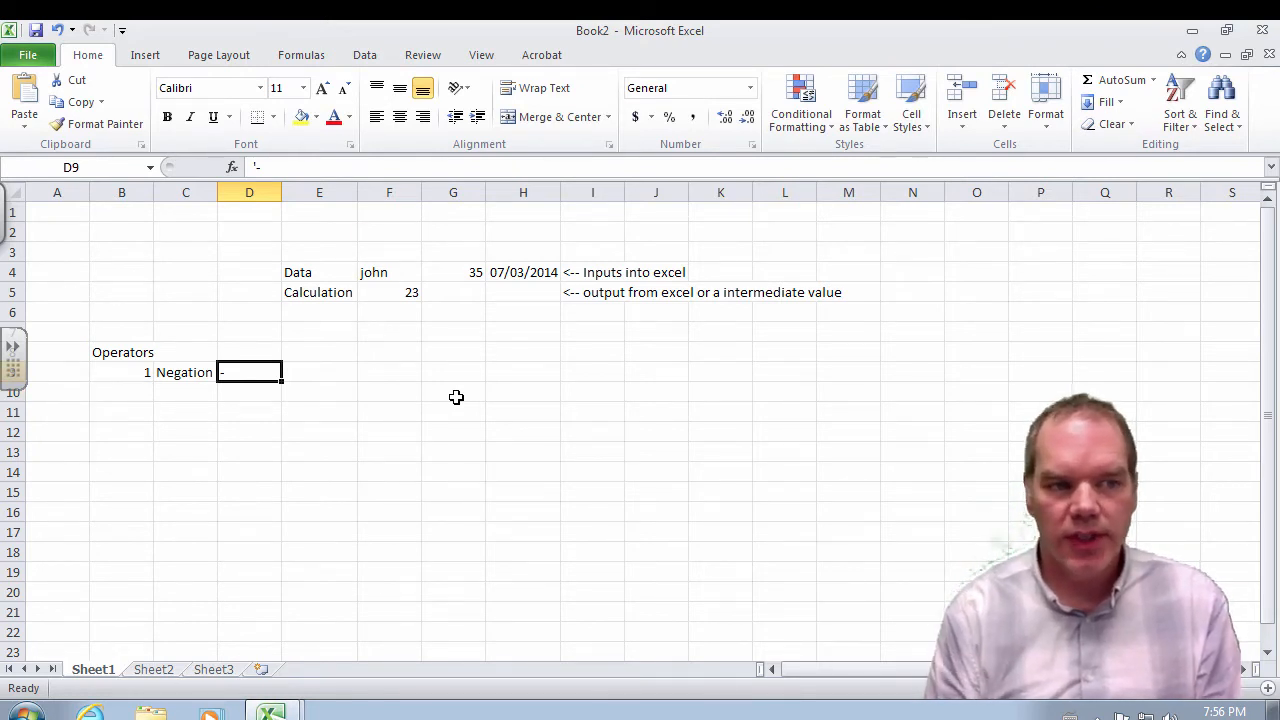
key(Down)
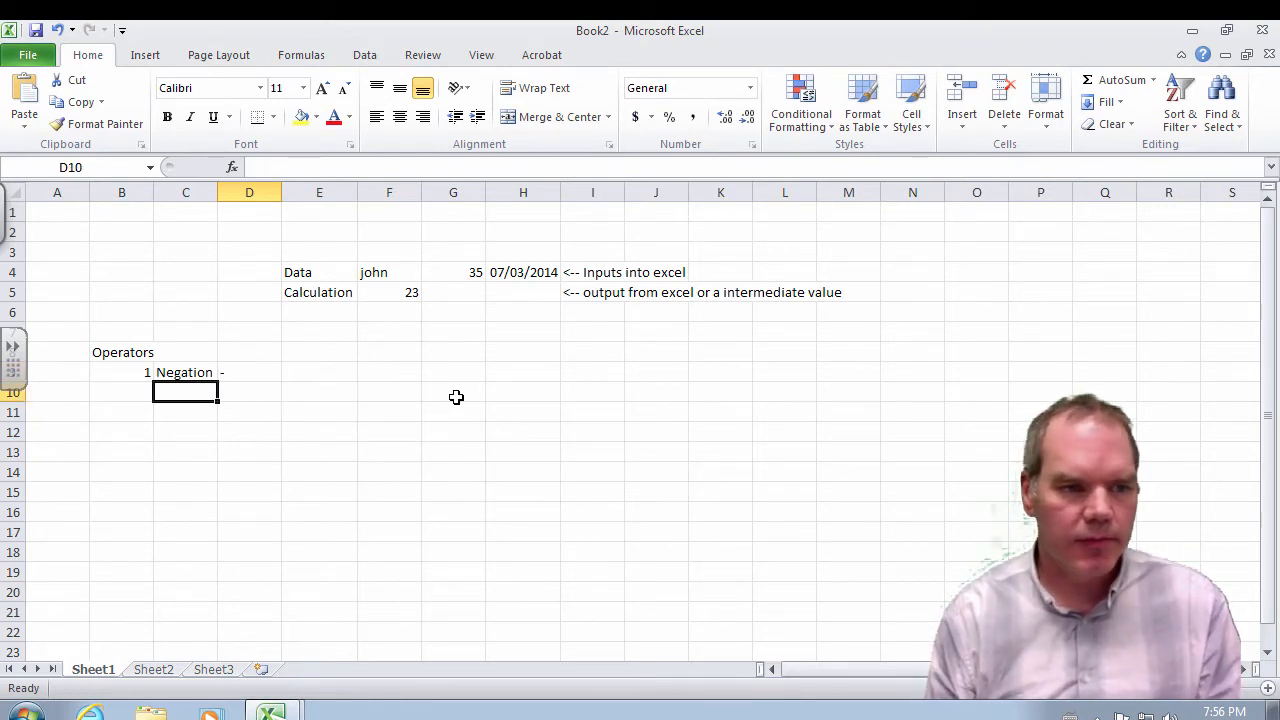
- Add the second operator row with 2 in B10, functions in C10 and the literal text 'sum() in D10
key(Left)
key(Left)
text(2)
key(Tab)
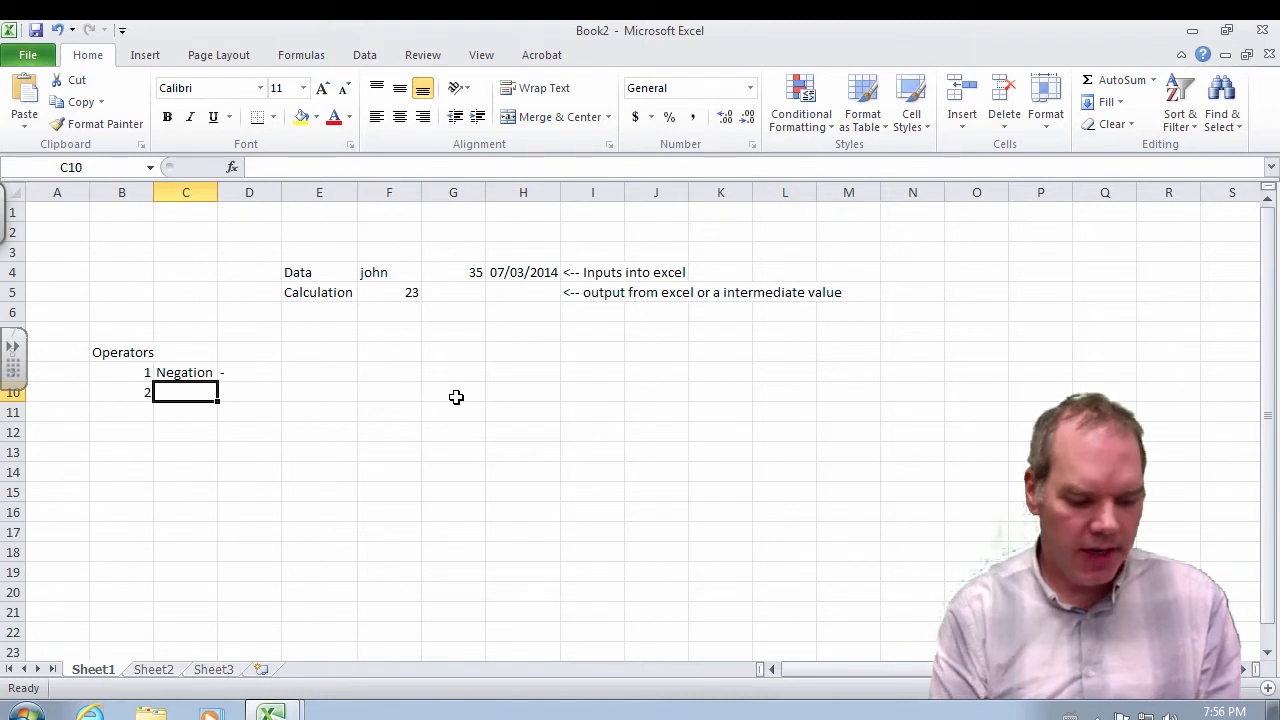
text(functions)
key(Tab)
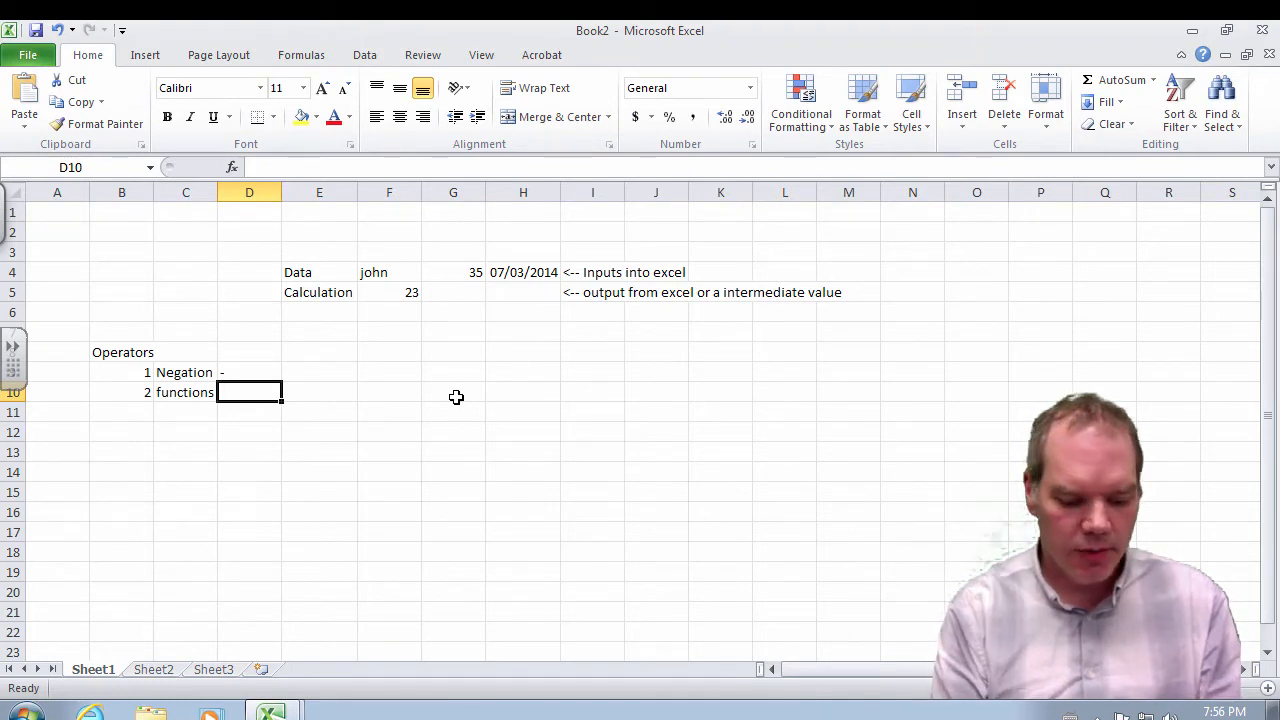
text(sum())
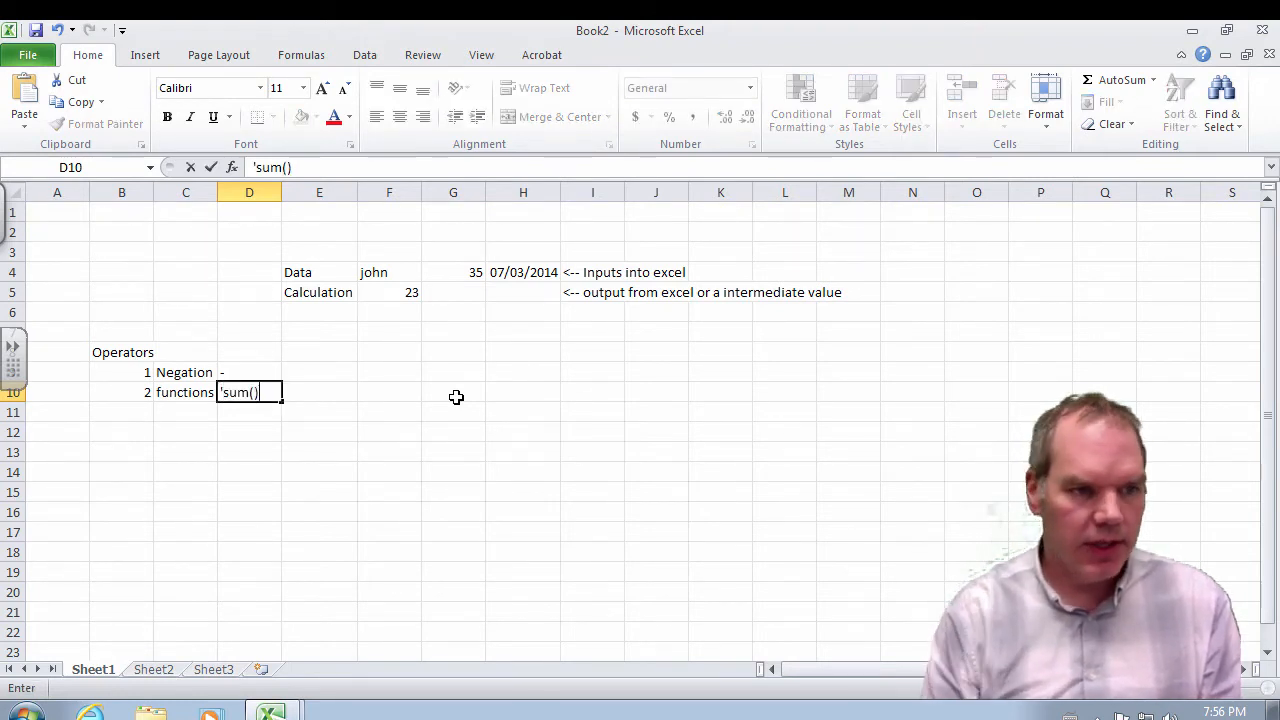
key(Return)
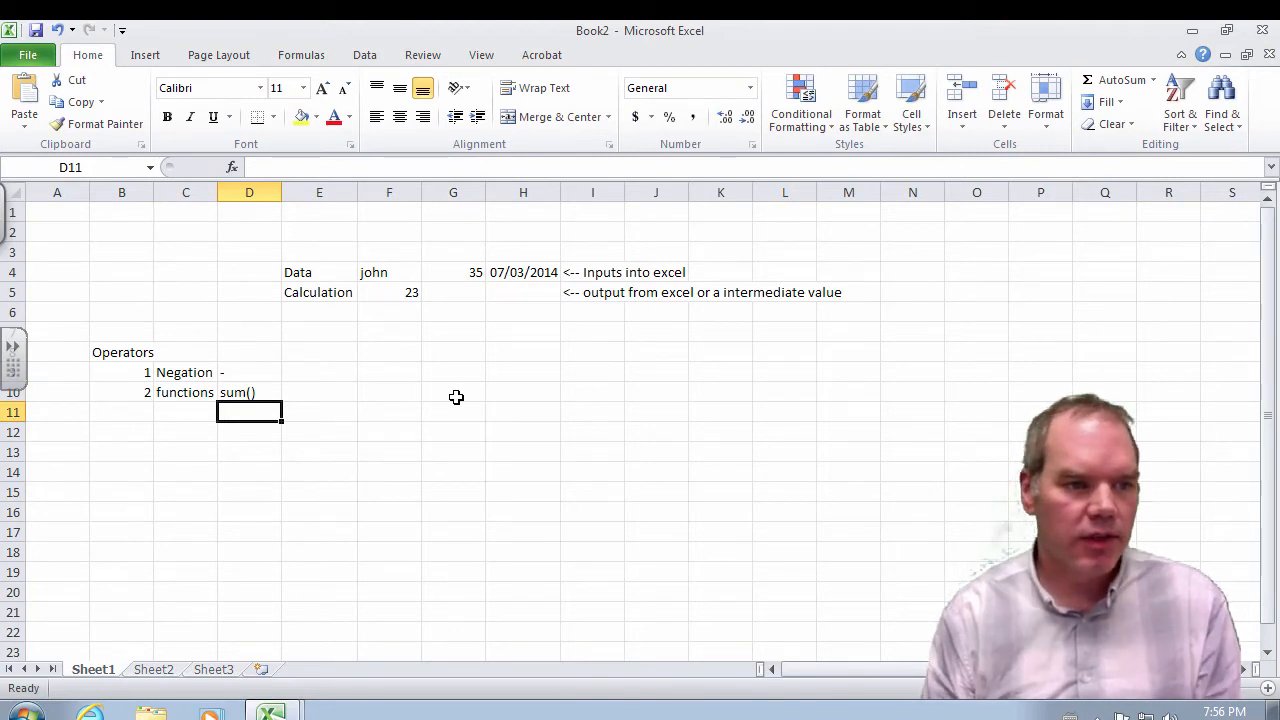
key(Left)
key(Left)
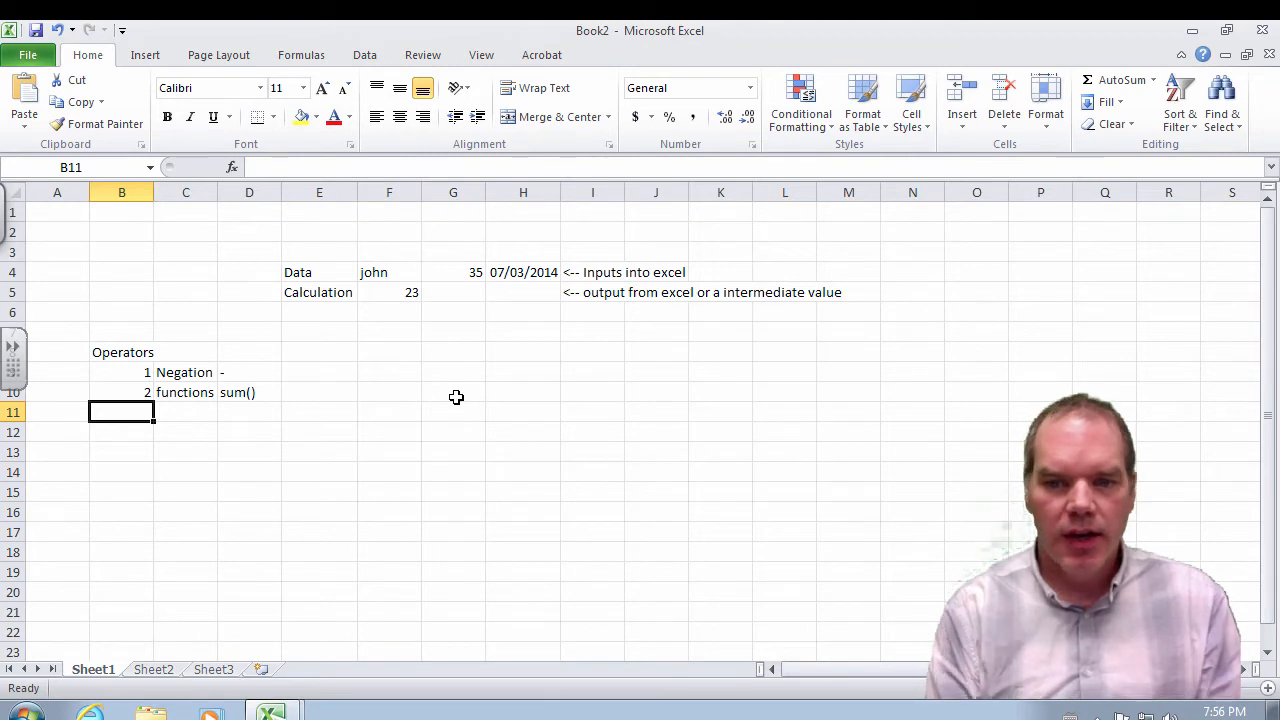
text(Bracke)
key(BackSpace)
key(BackSpace)
key(BackSpace)
key(BackSpace)
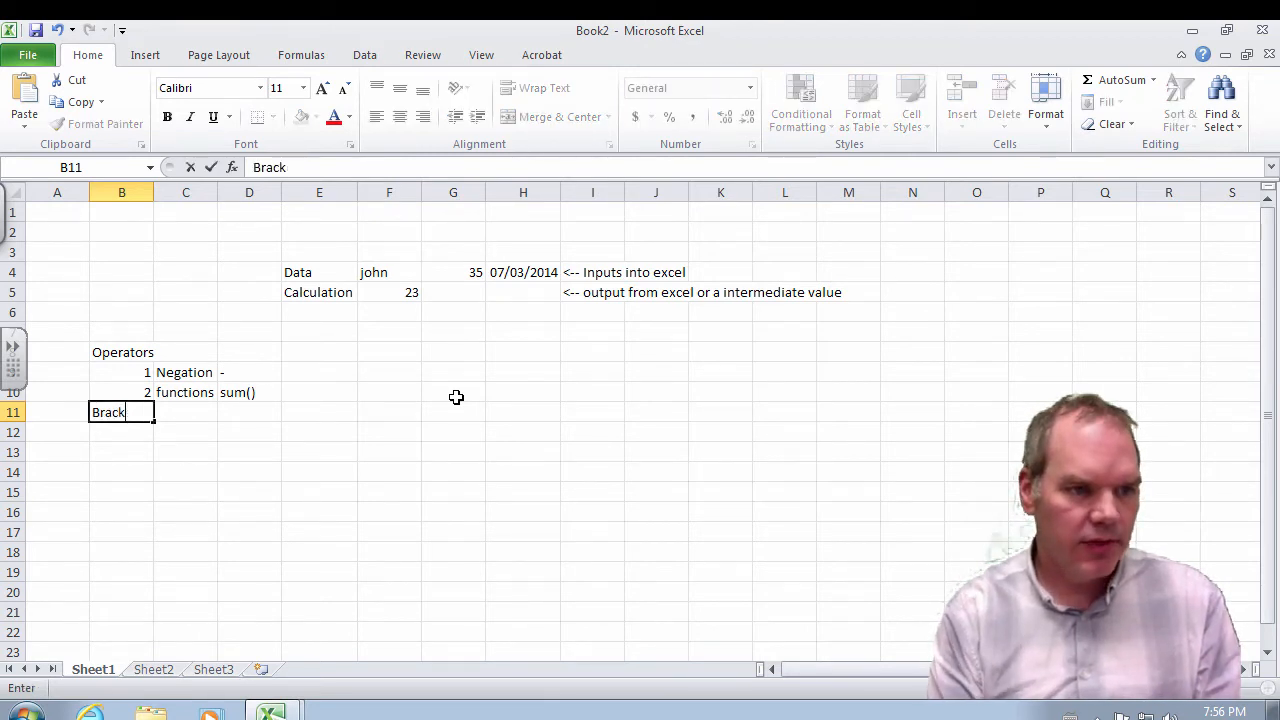
key(Escape)
- Add the third operator row with 3 in B11, Brackets in C11 and () in D11
text(3)
key(Tab)
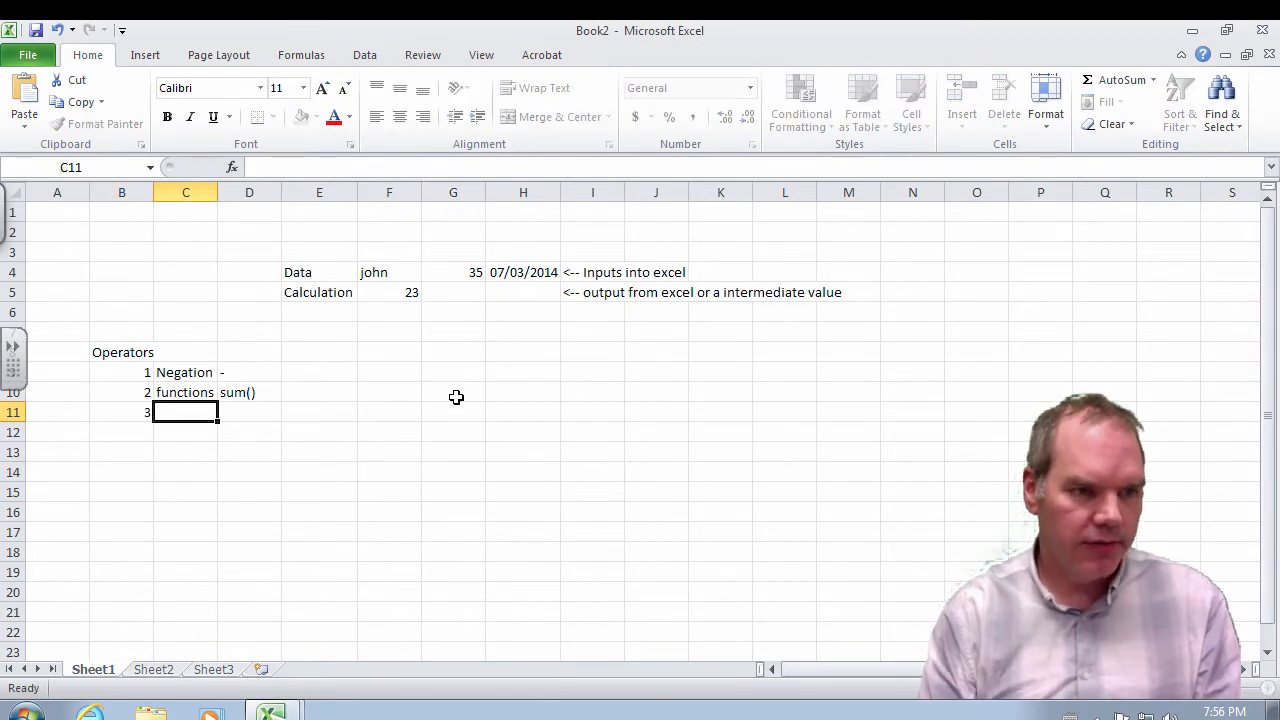
text(Brackets)
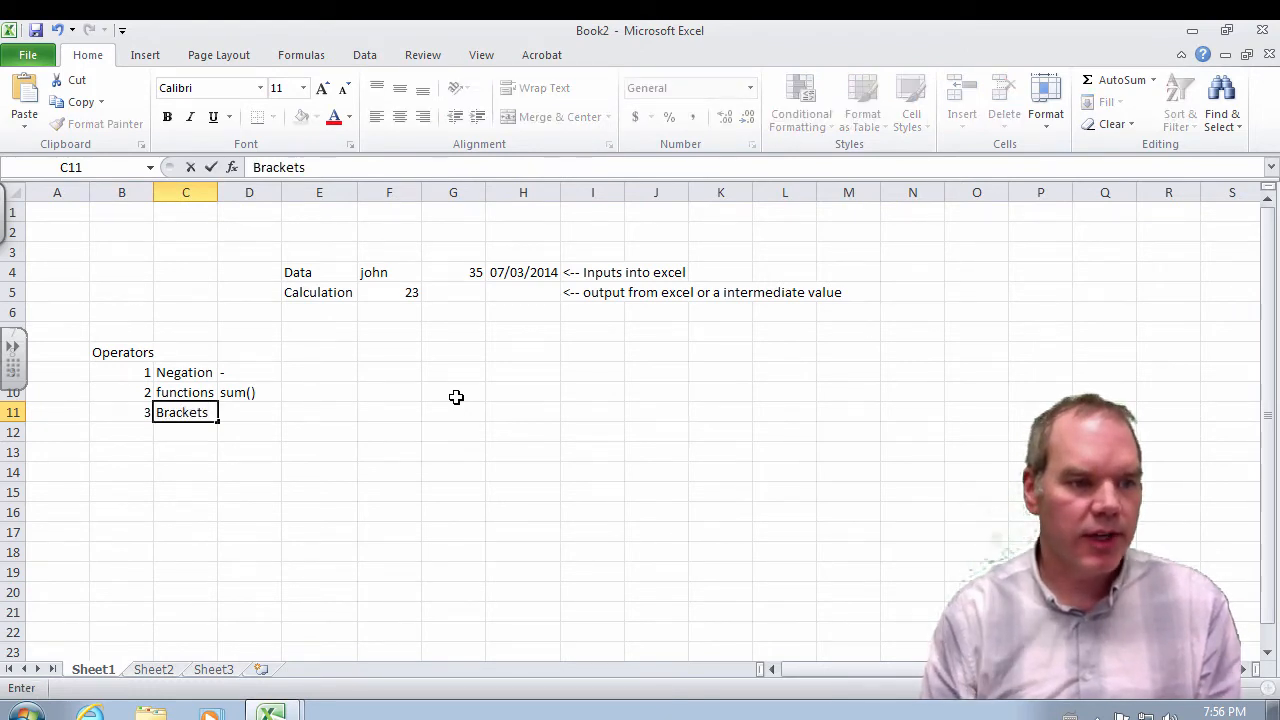
key(Tab)
text(())
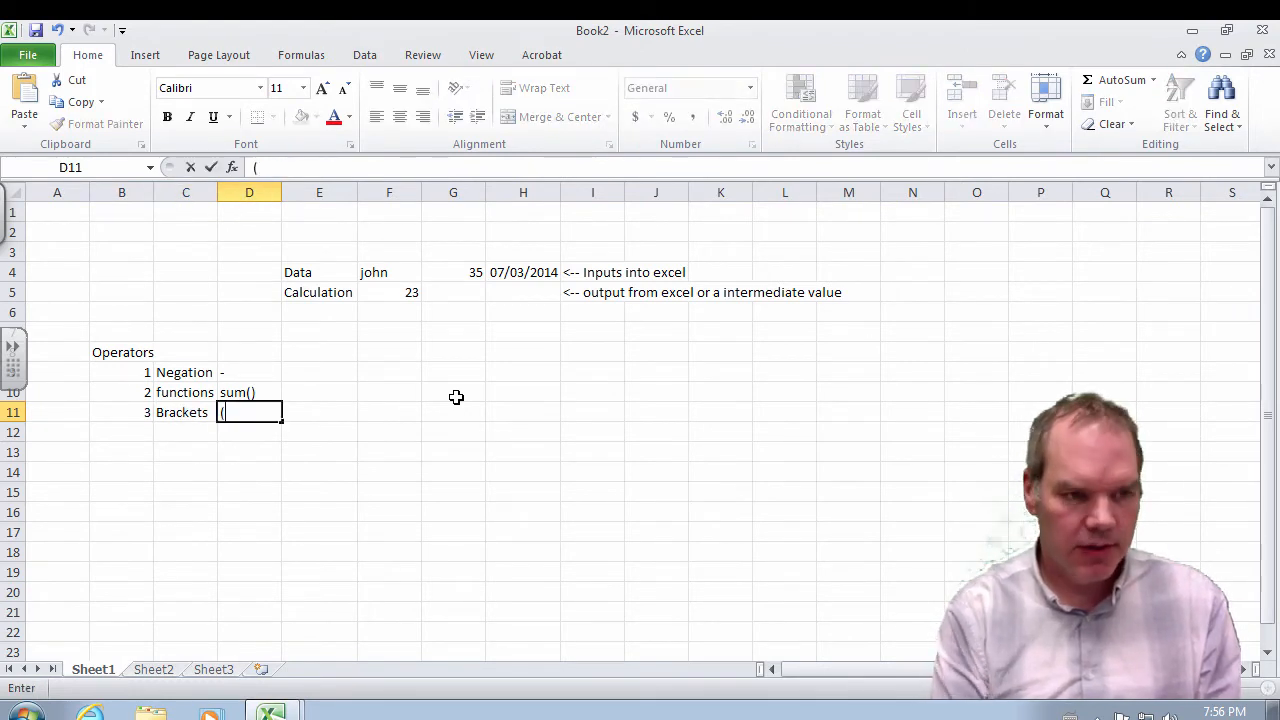
key(Return)
- Enter the operator name Exponenetiaion in B12 and move it to C12
key(Left)
key(Left)
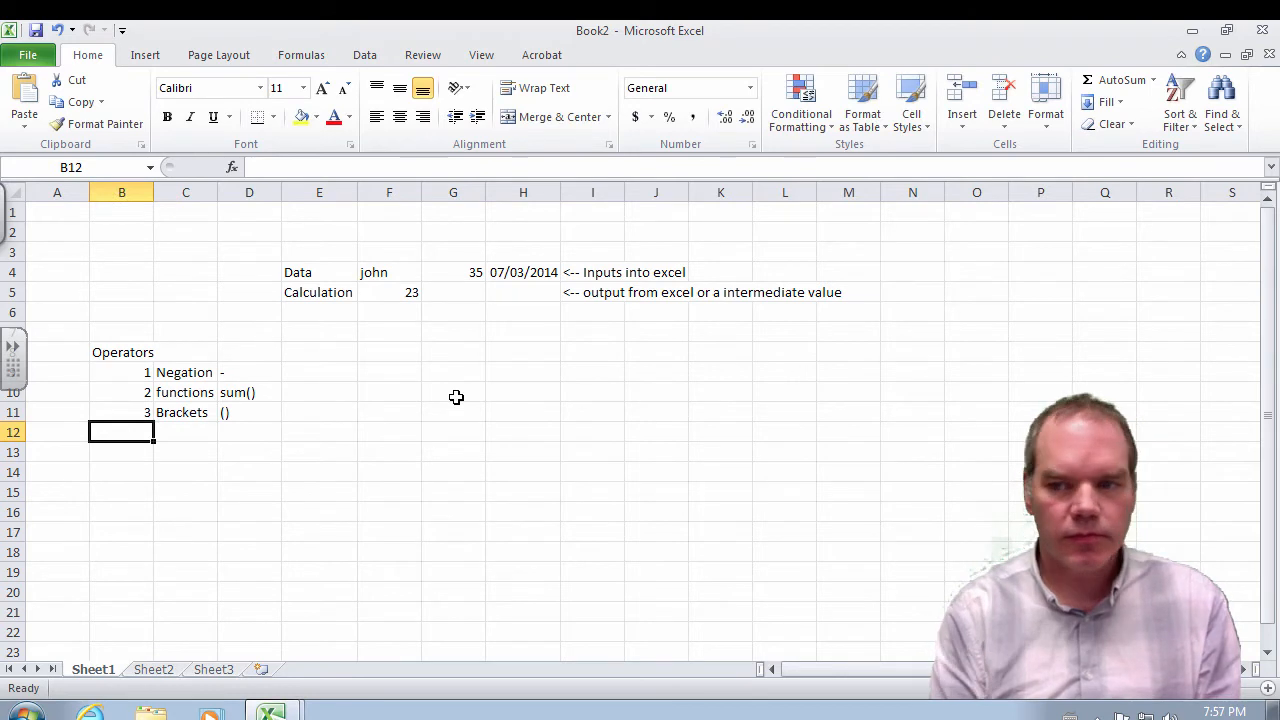
text(Expon)
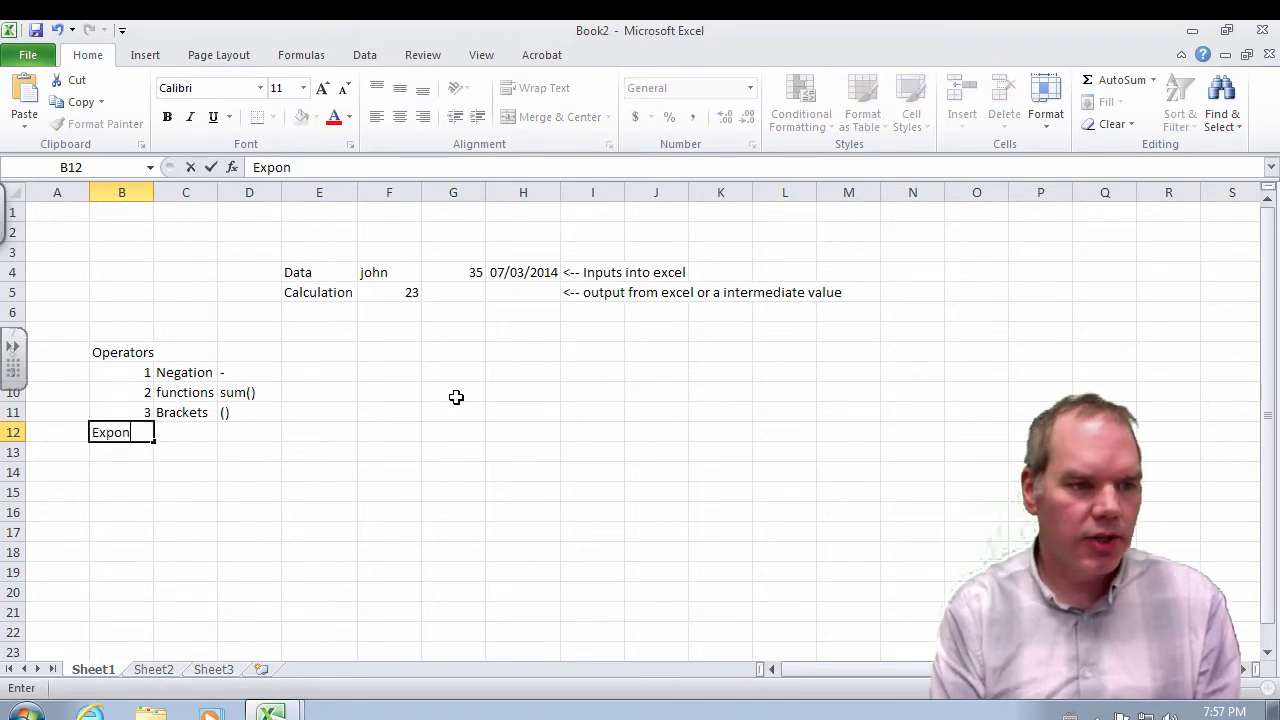
text(enet)
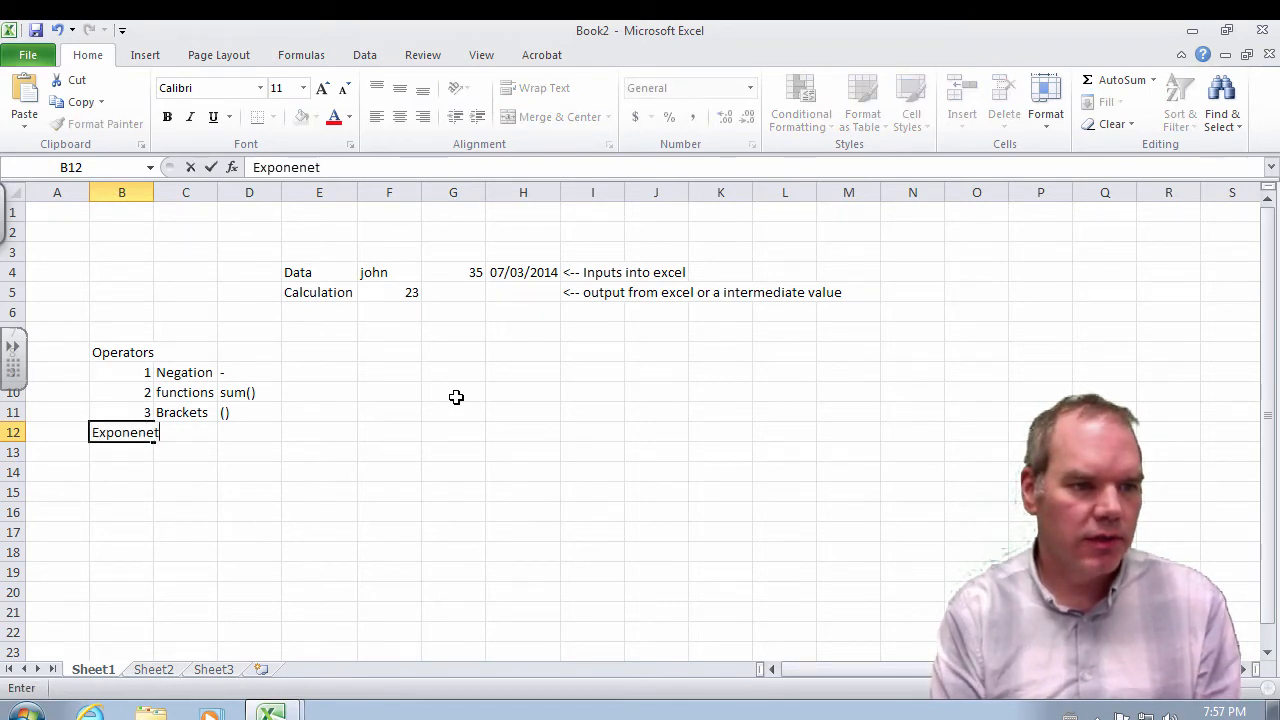
text(iaion)
key(Tab)
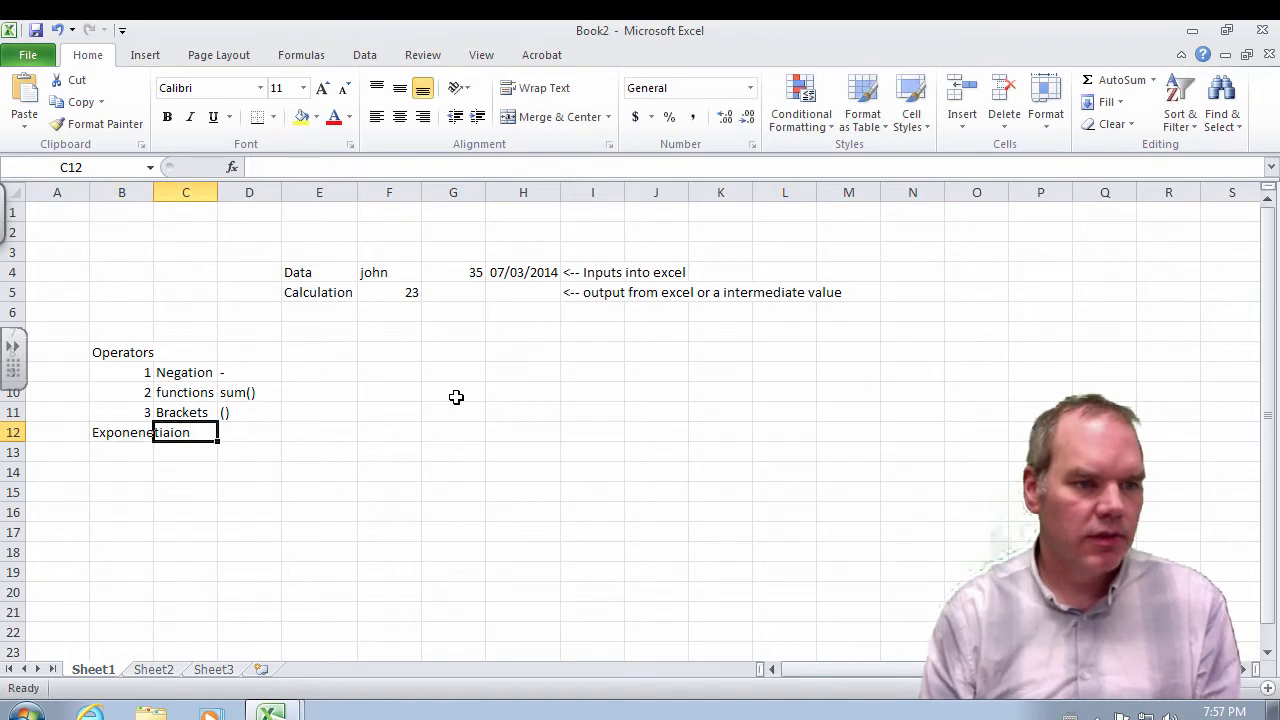
key(Left)
key(Right)
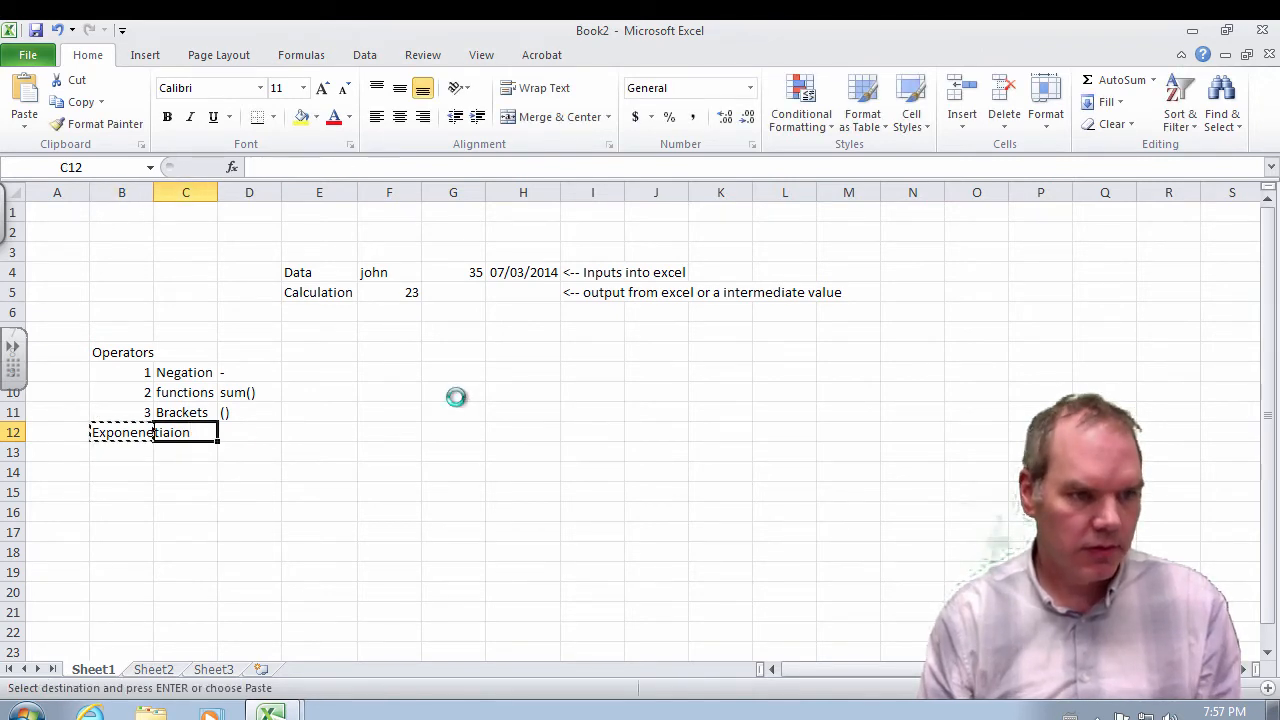
text(Exponenetiaion)
- Complete the exponentiation row with the number 4 in B12 and the symbol ^ in D12
key(Left)
text(4)
key(Tab)
key(Tab)
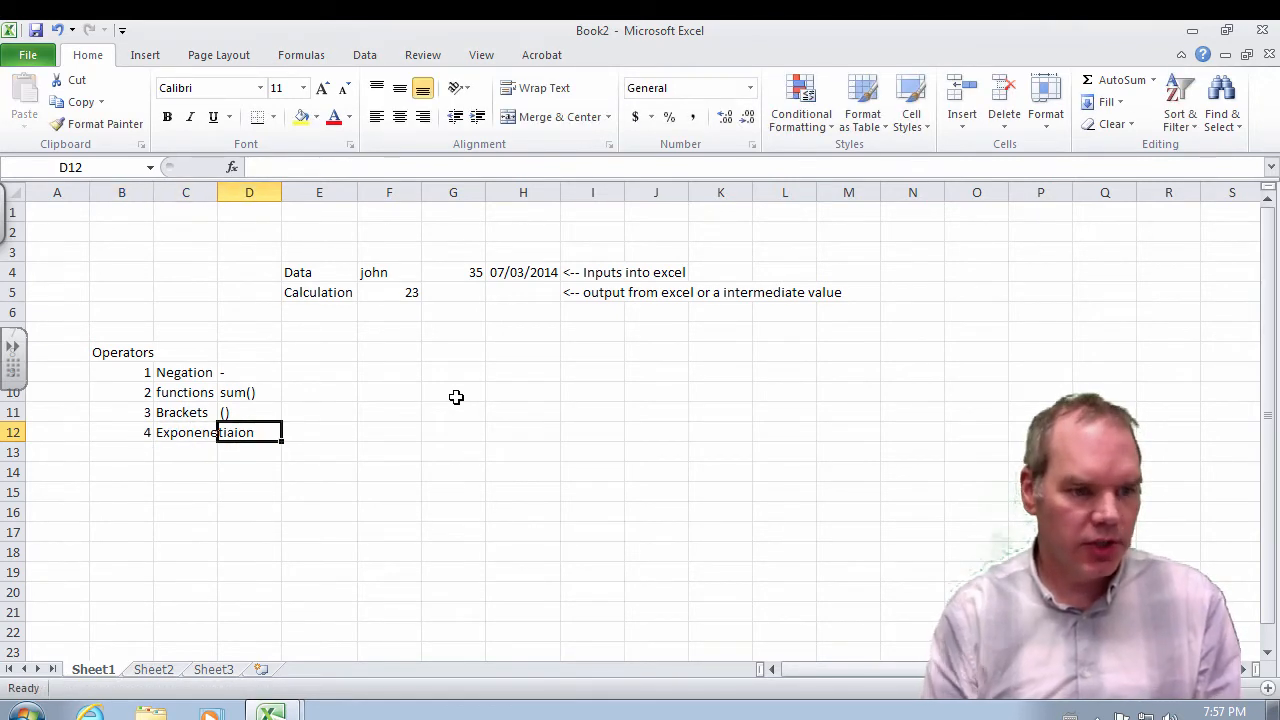
text(^)
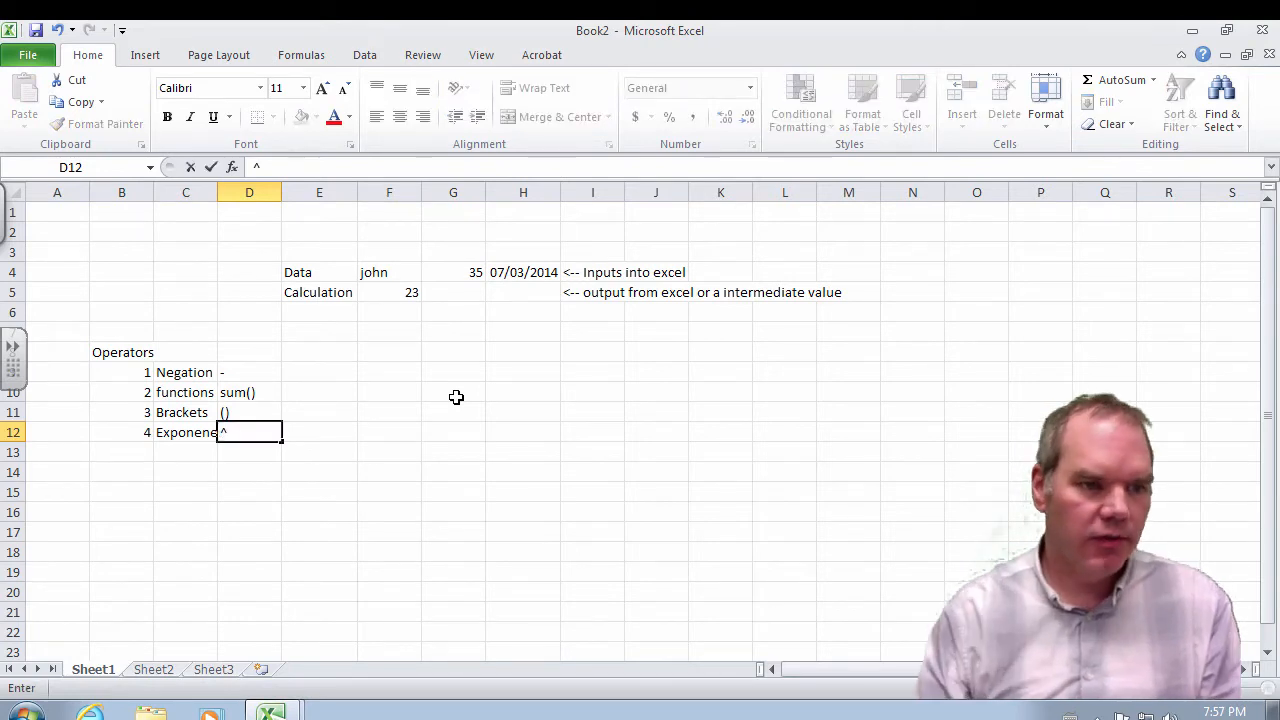
key(Return)
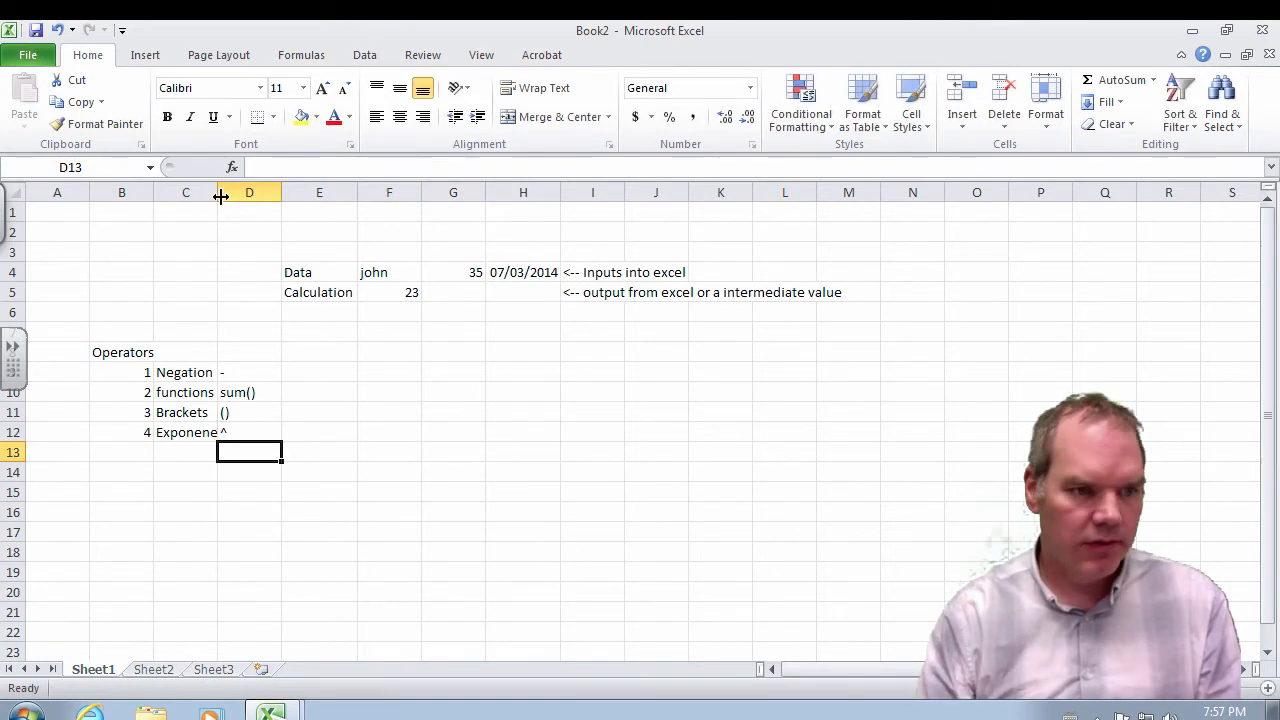
- Add the fifth operator row with 5 in B13, multiplication and division in C13 and * / in D13
click(150, 450)
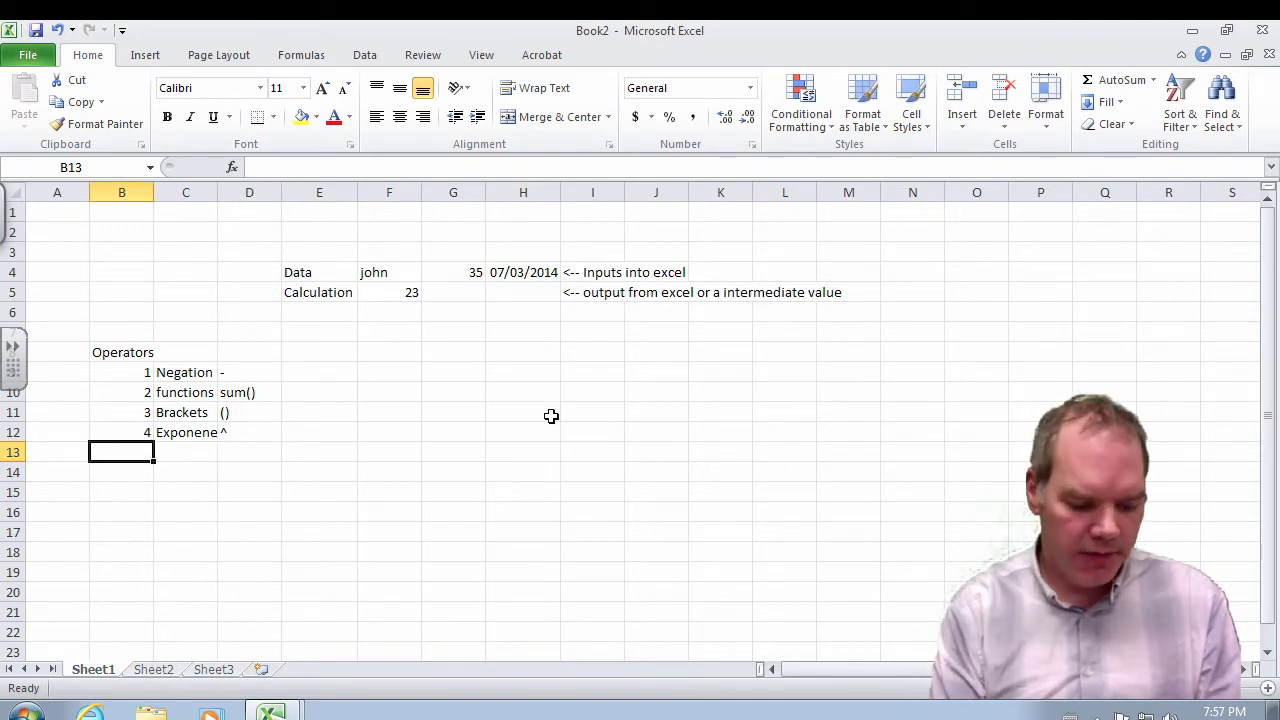
text(5)
key(Tab)
text(multiplication and di)
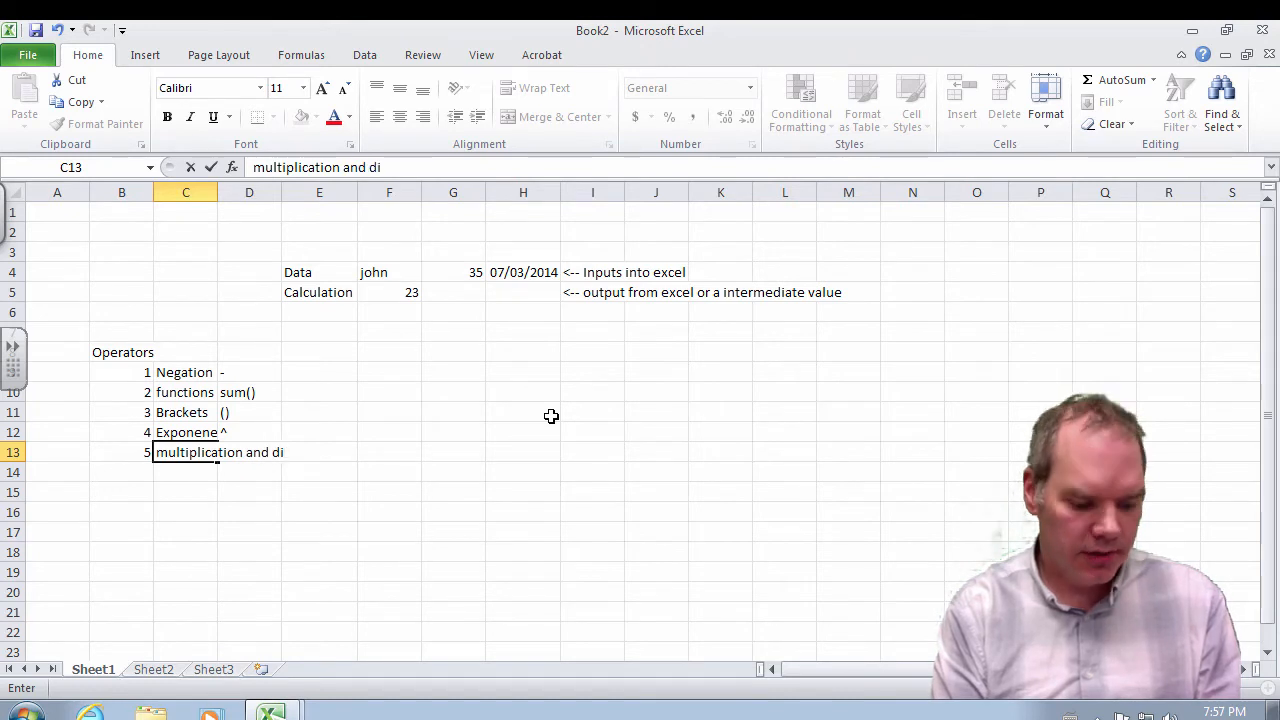
text(vision)
key(Tab)
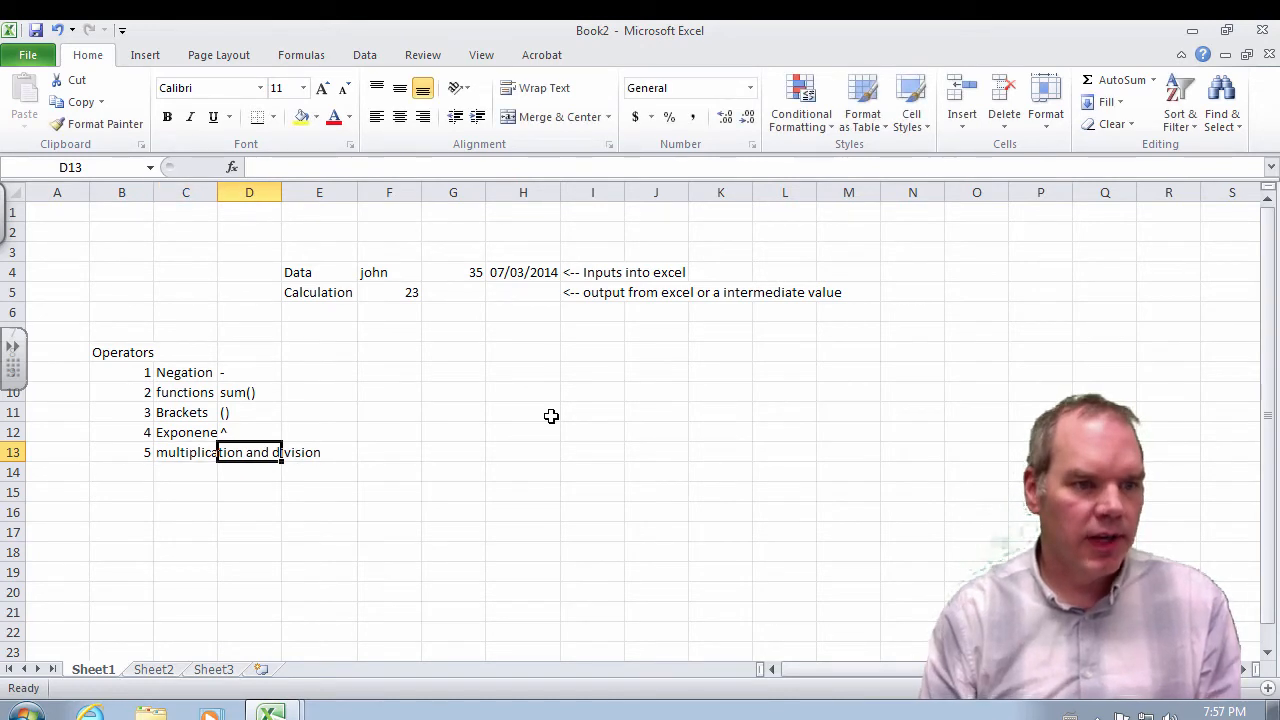
text(*)
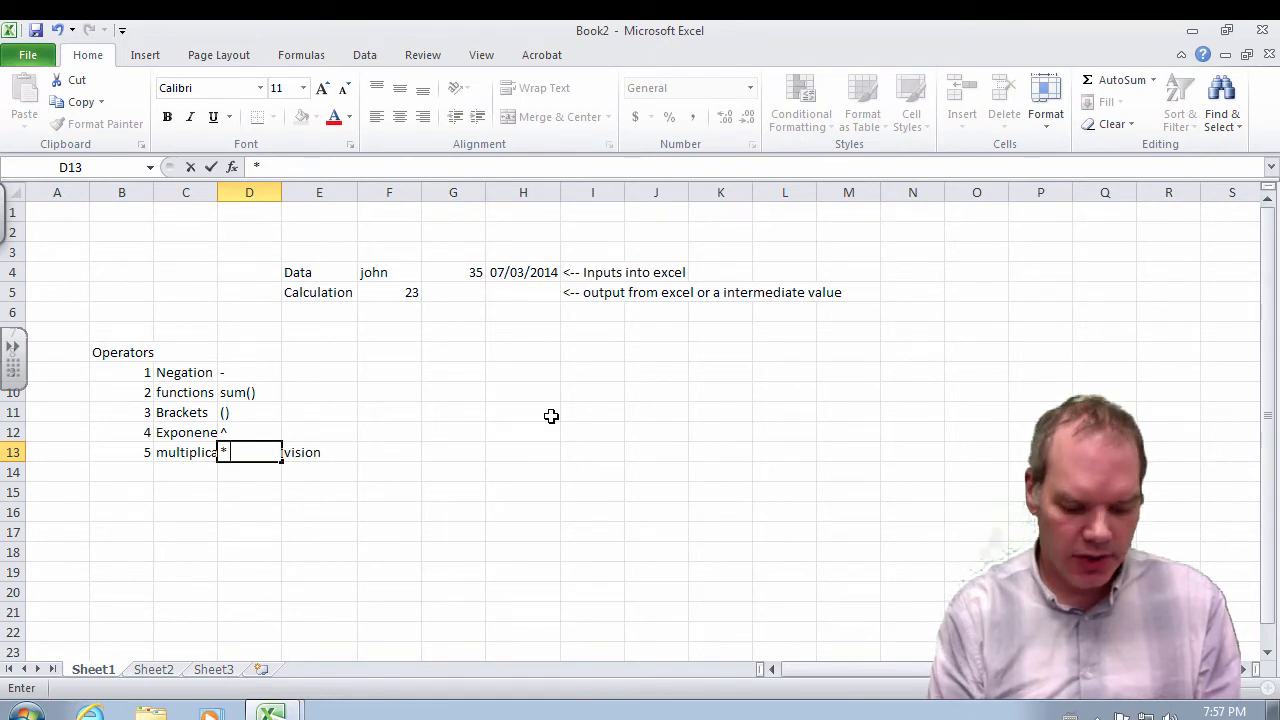
key(Return)
- Start the sixth operator row with 6 in B14 and adding and subtracting in C14
key(Left)
key(Left)
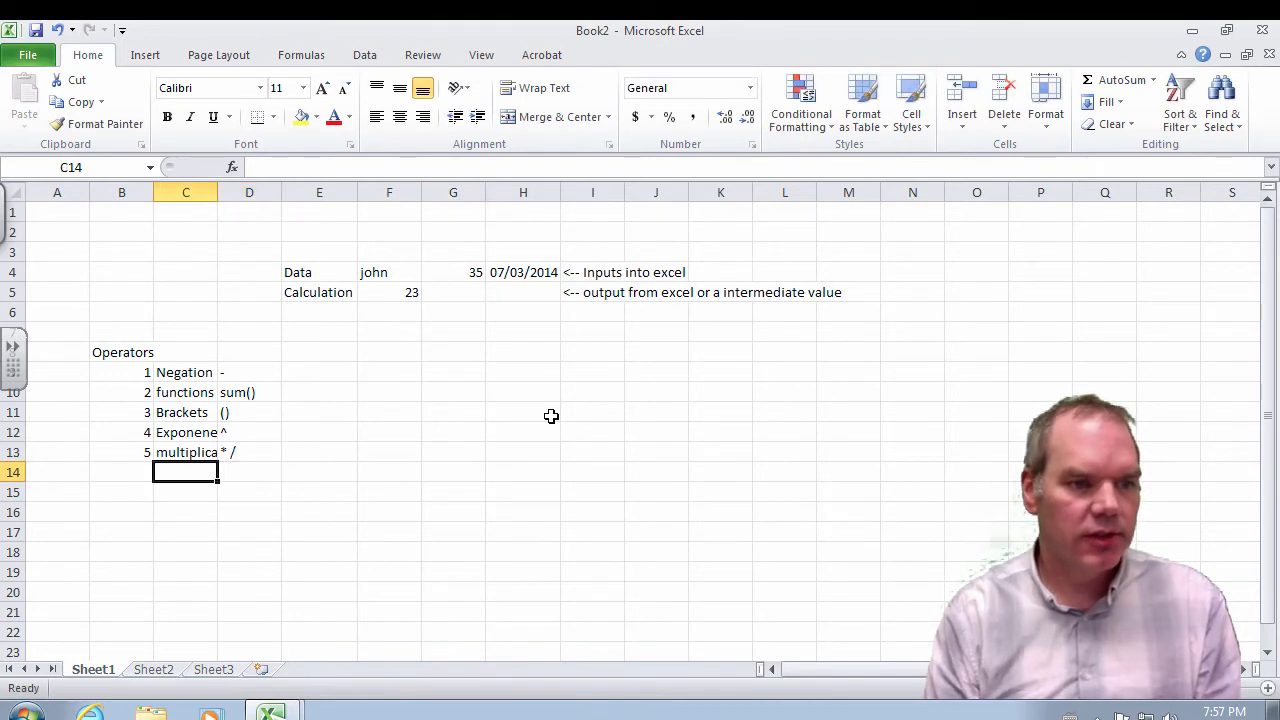
text(6)
key(Tab)
text(a)
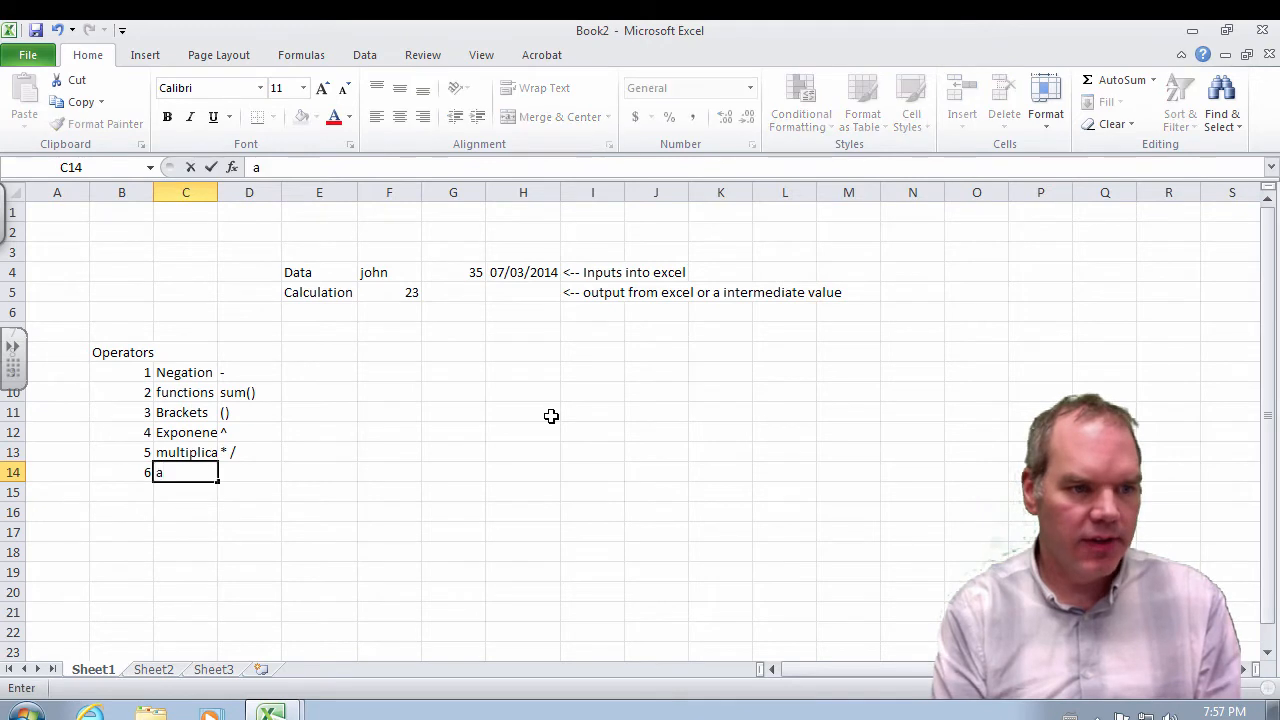
text(dding and)
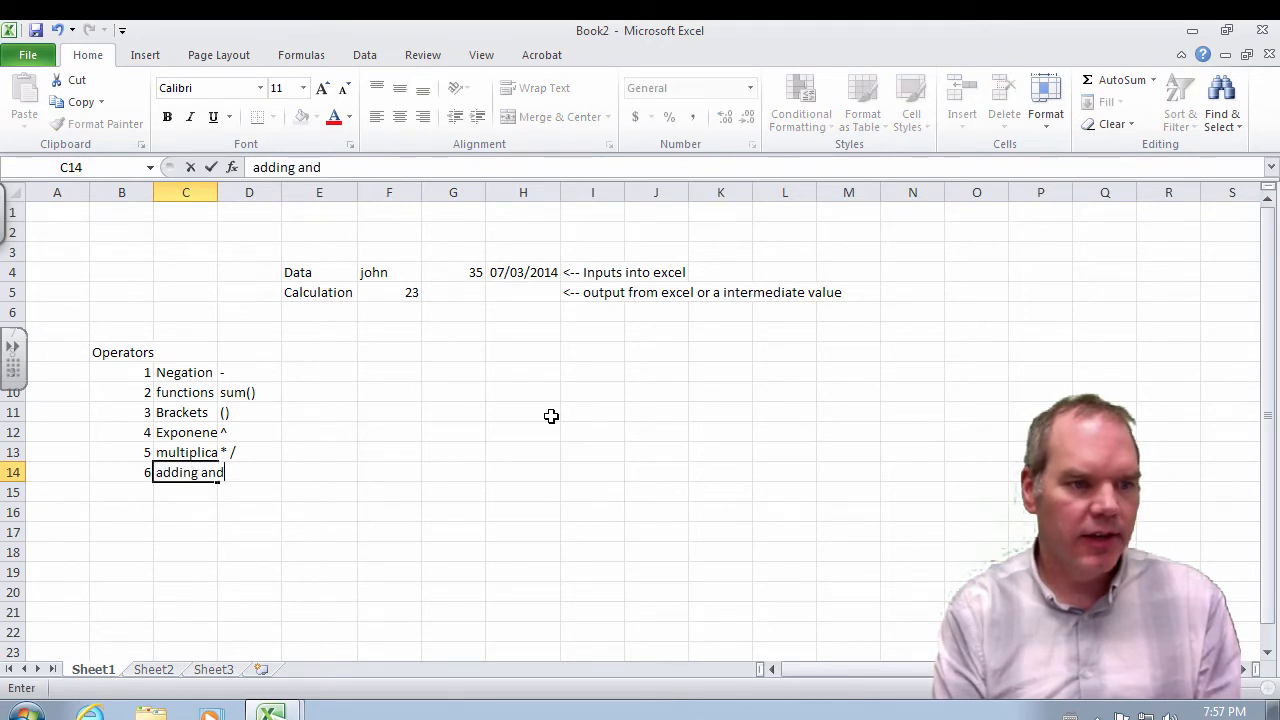
text( subtracting)
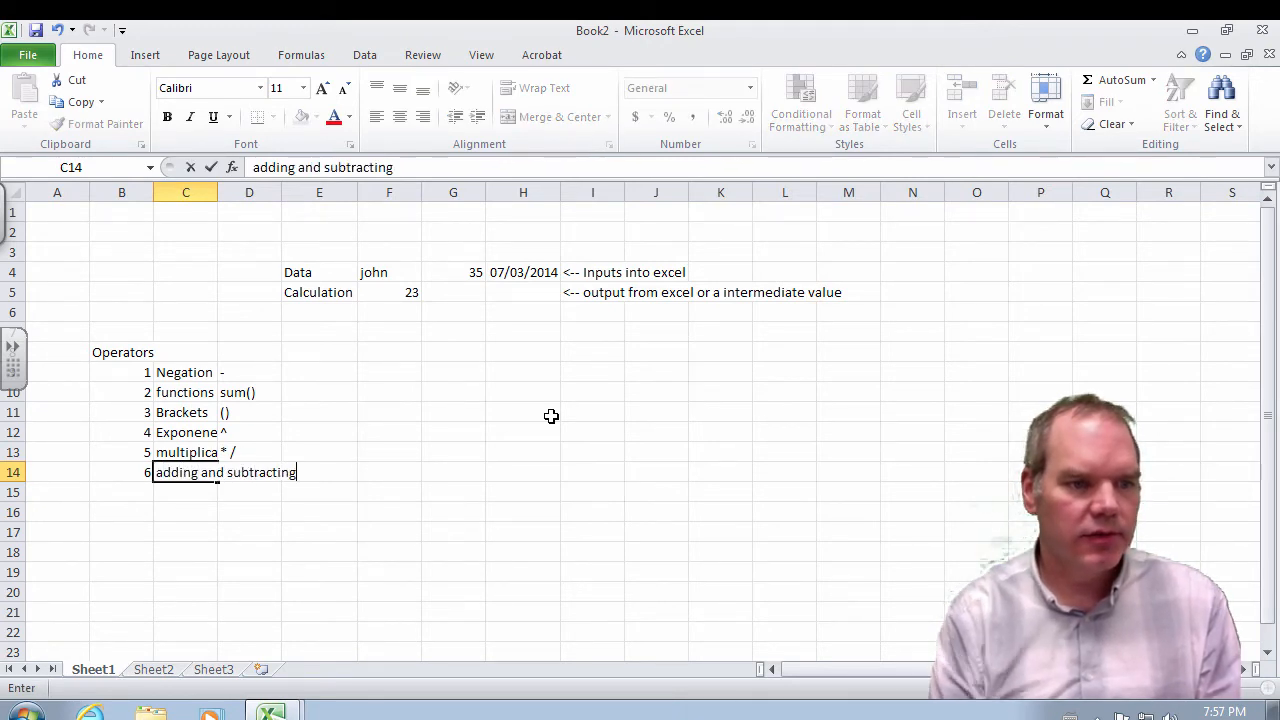
key(Tab)
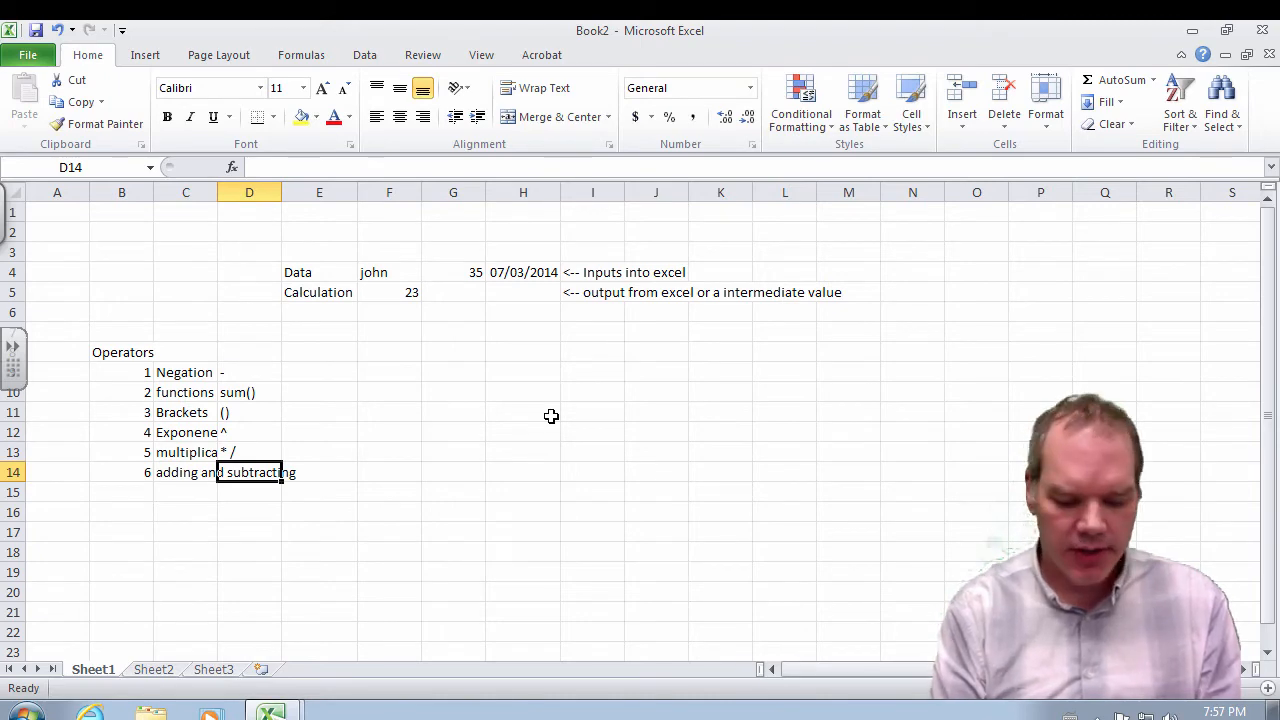
- Try to enter + - directly in D14 as the symbols for adding and subtracting
text(+ -)
key(Return)
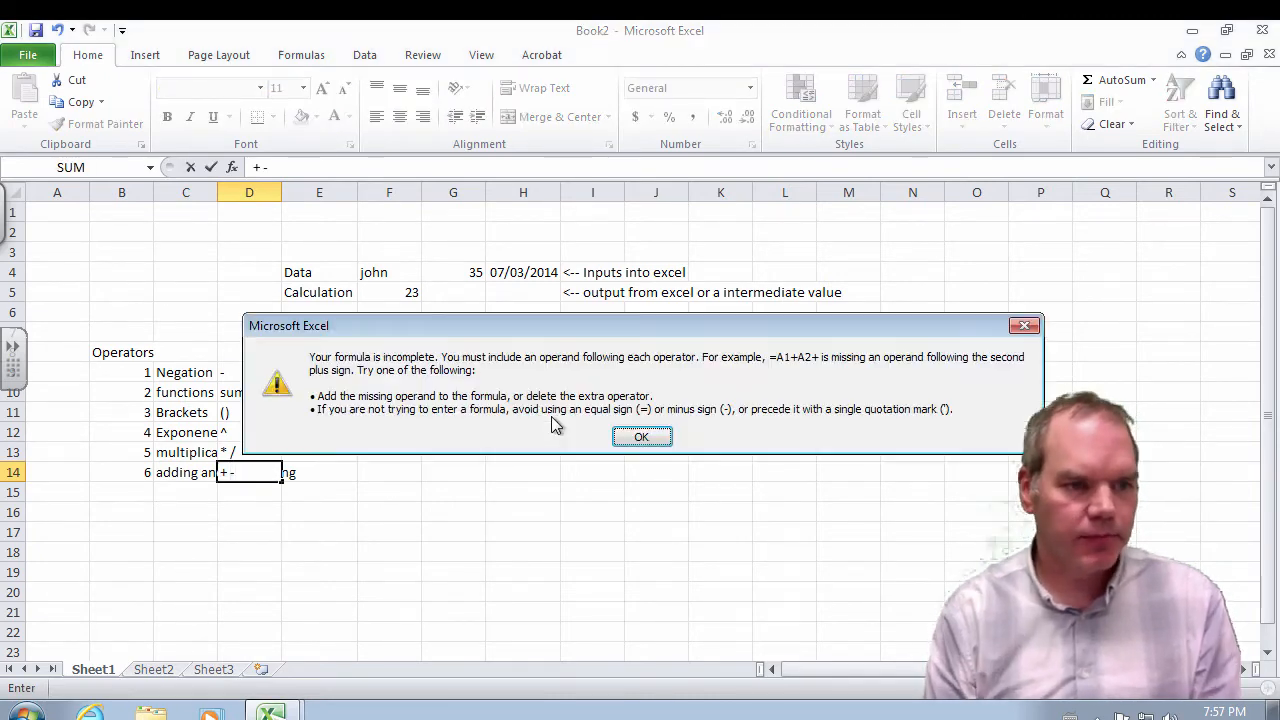
key(Return)
key(Escape)
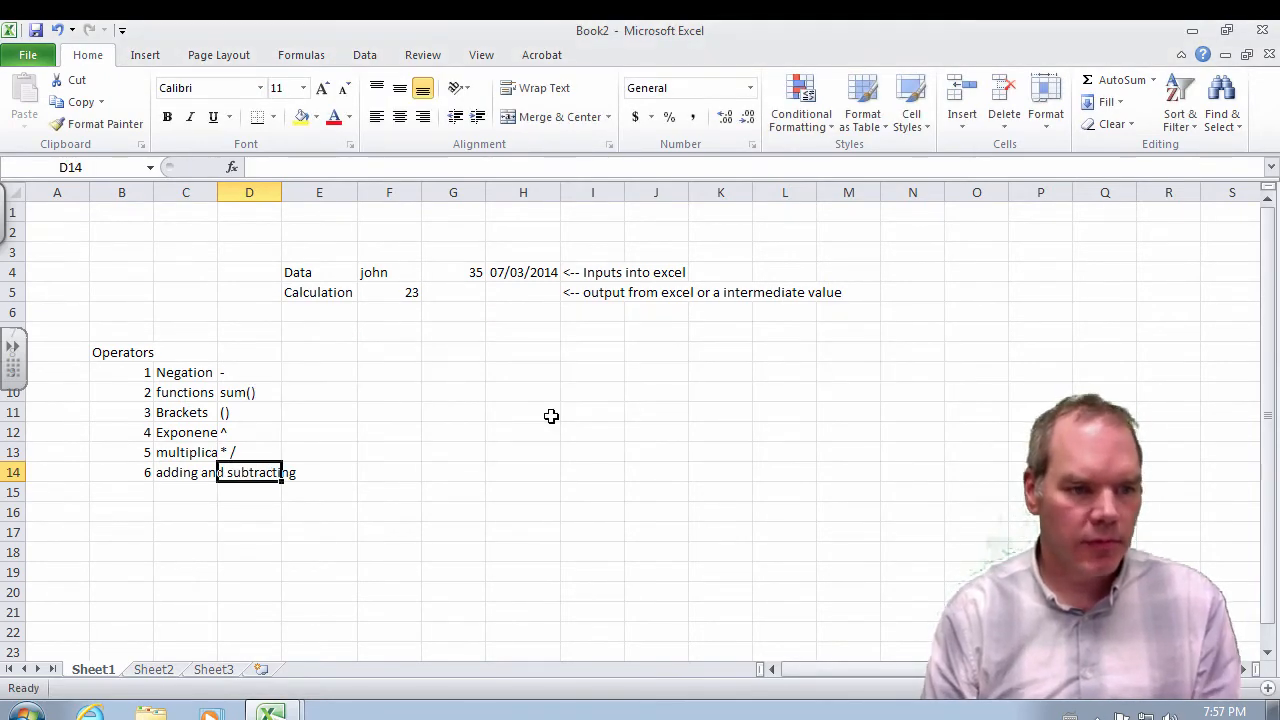
- Enter the plus and minus signs as literal text ('+ -) in cell D14
text('+)
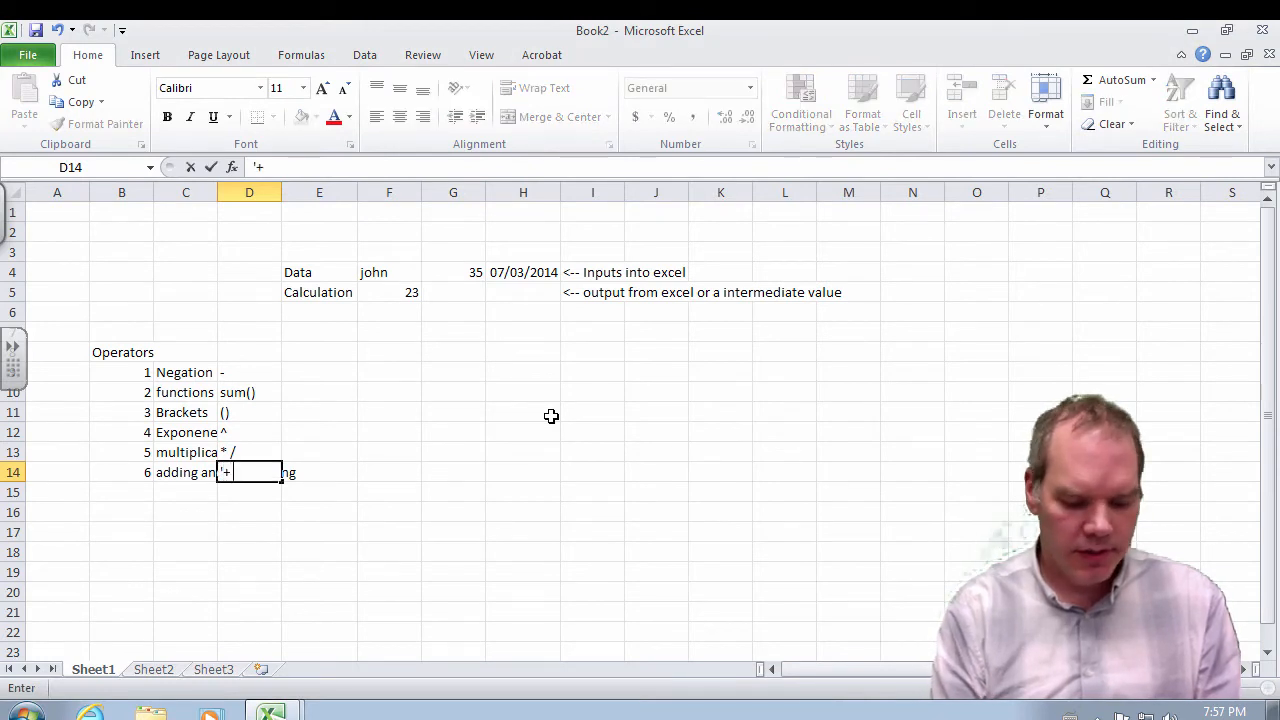
text( -)
key(Return)
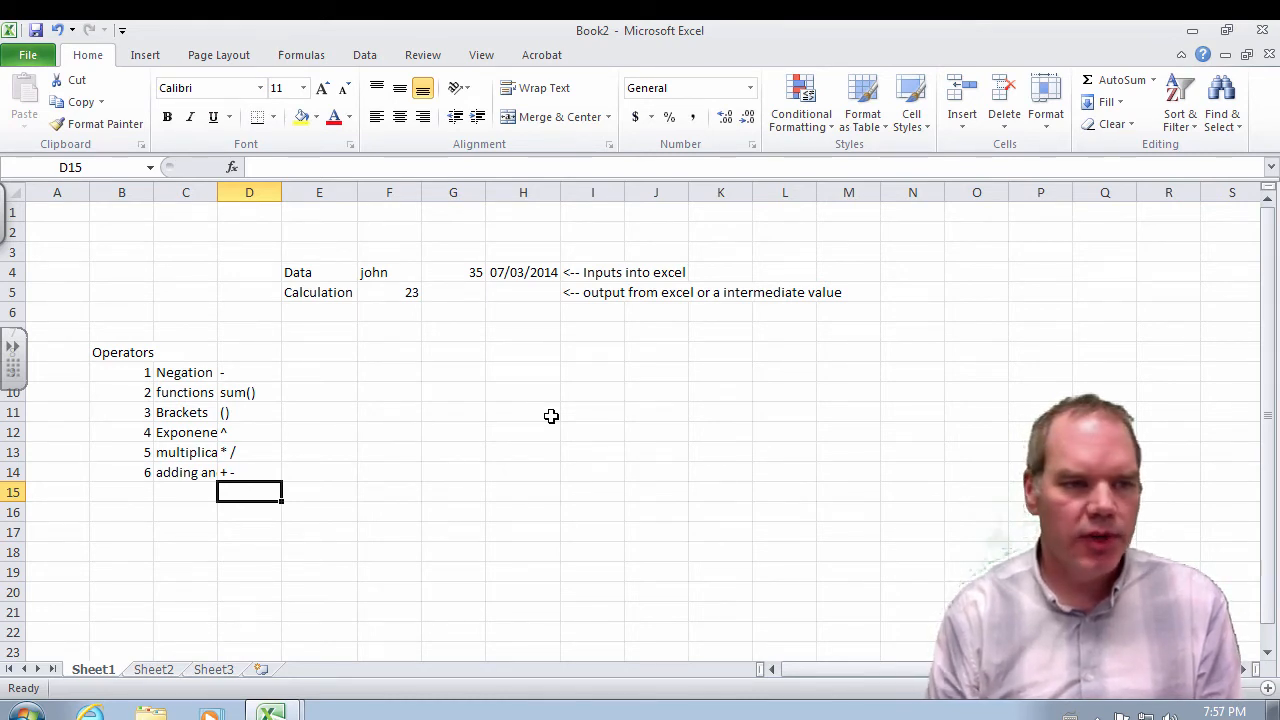
drag(369, 274, 571, 271)
click(520, 350)
drag(400, 277, 549, 274)
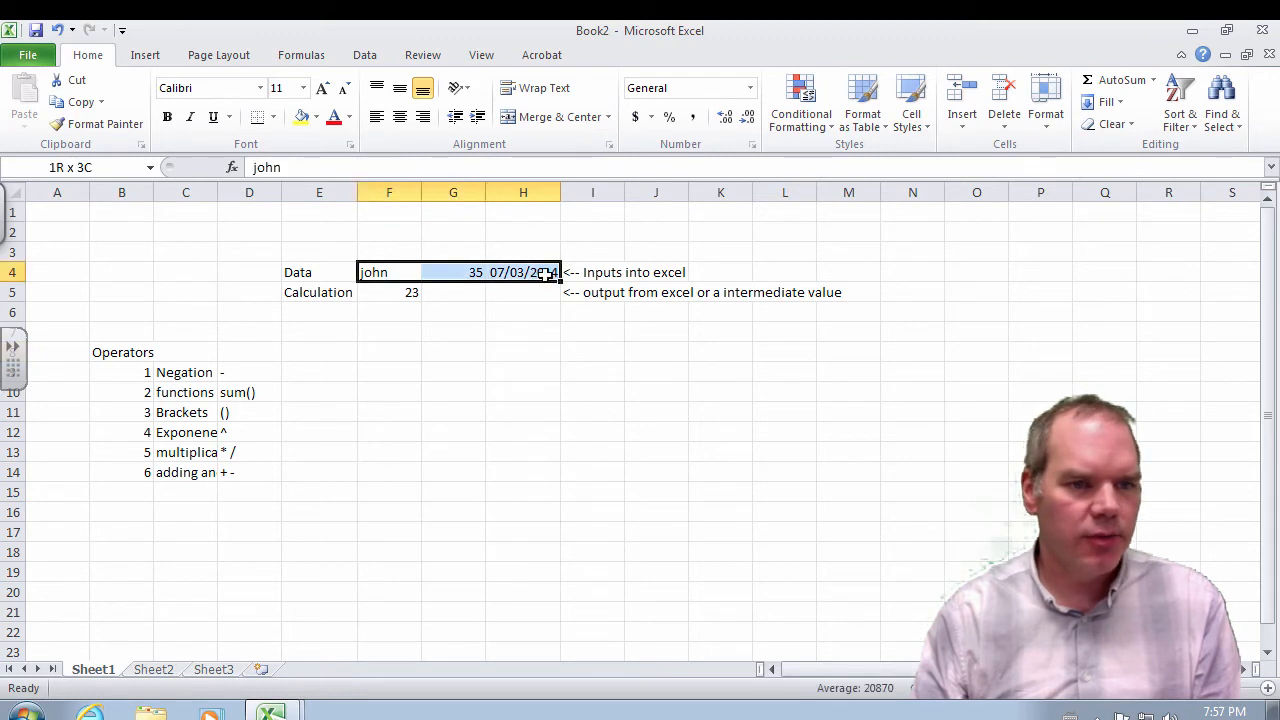
click(543, 325)
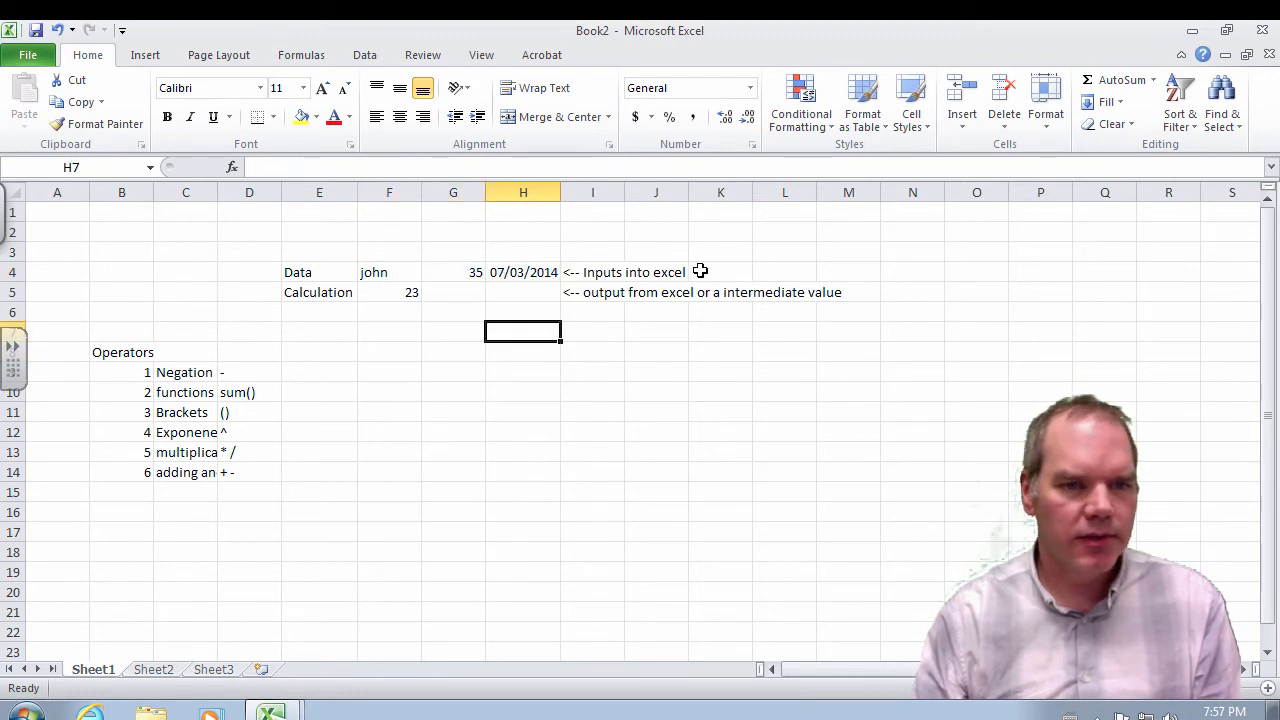
- Enter the term Literal values in F9 with the description Values that are typed into excel in H9
click(423, 373)
text(Literal)
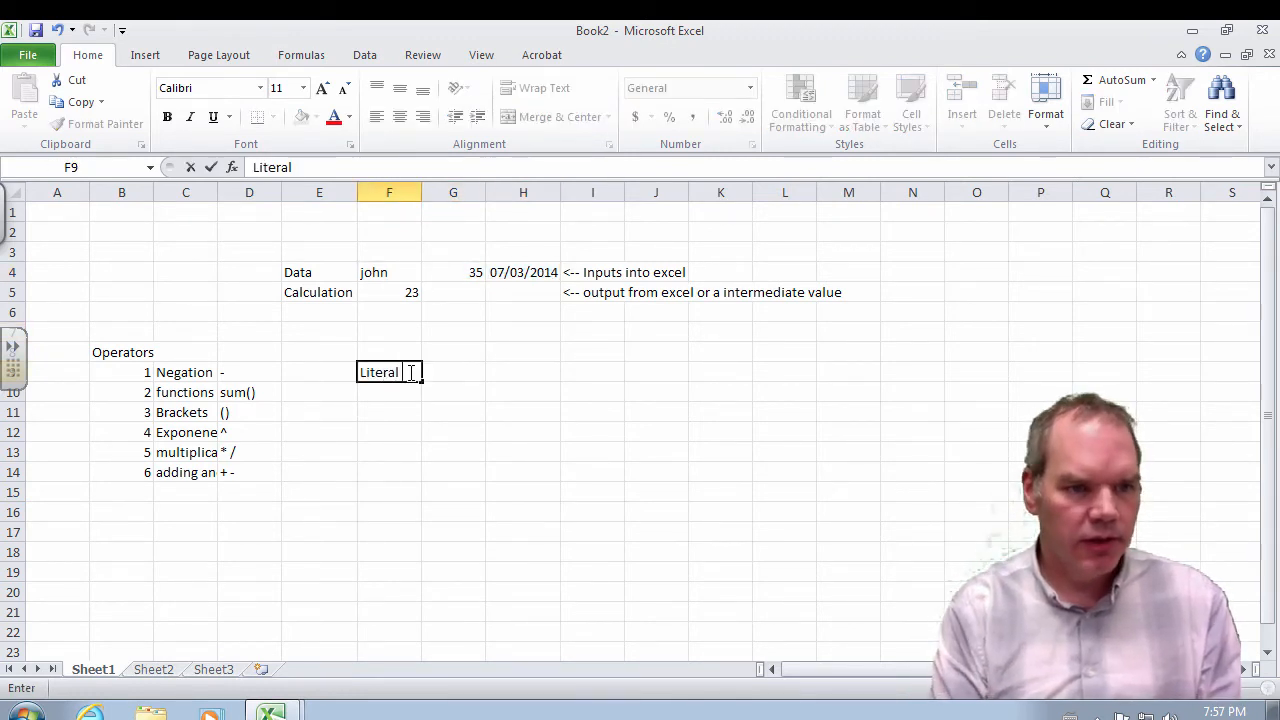
text( values)
key(Tab)
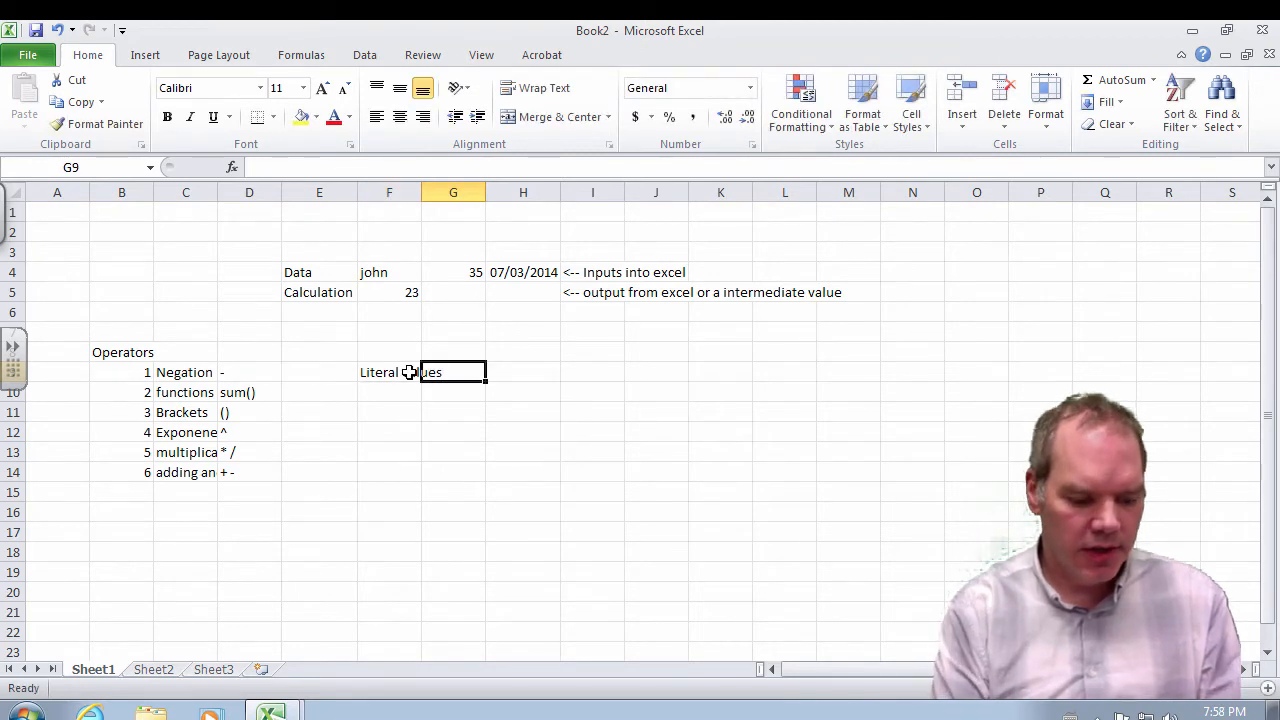
key(Tab)
text(5)
key(BackSpace)
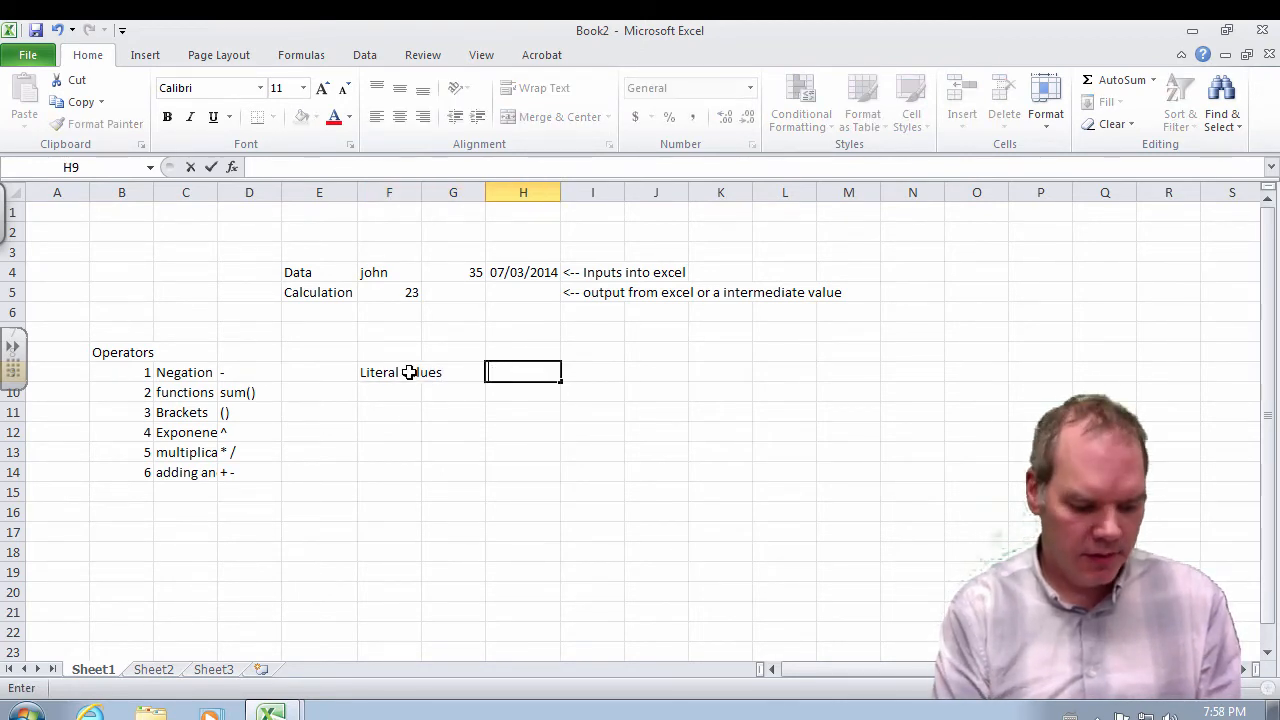
text(Values that are )
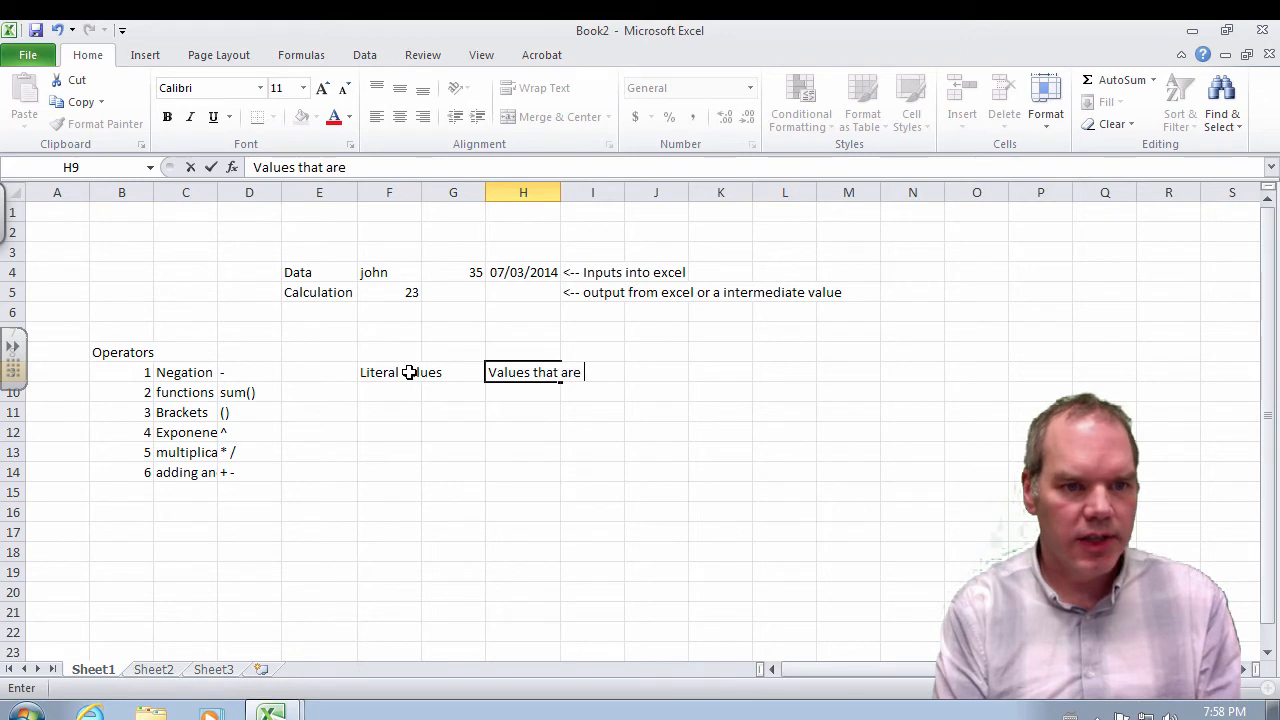
text(typed into excel)
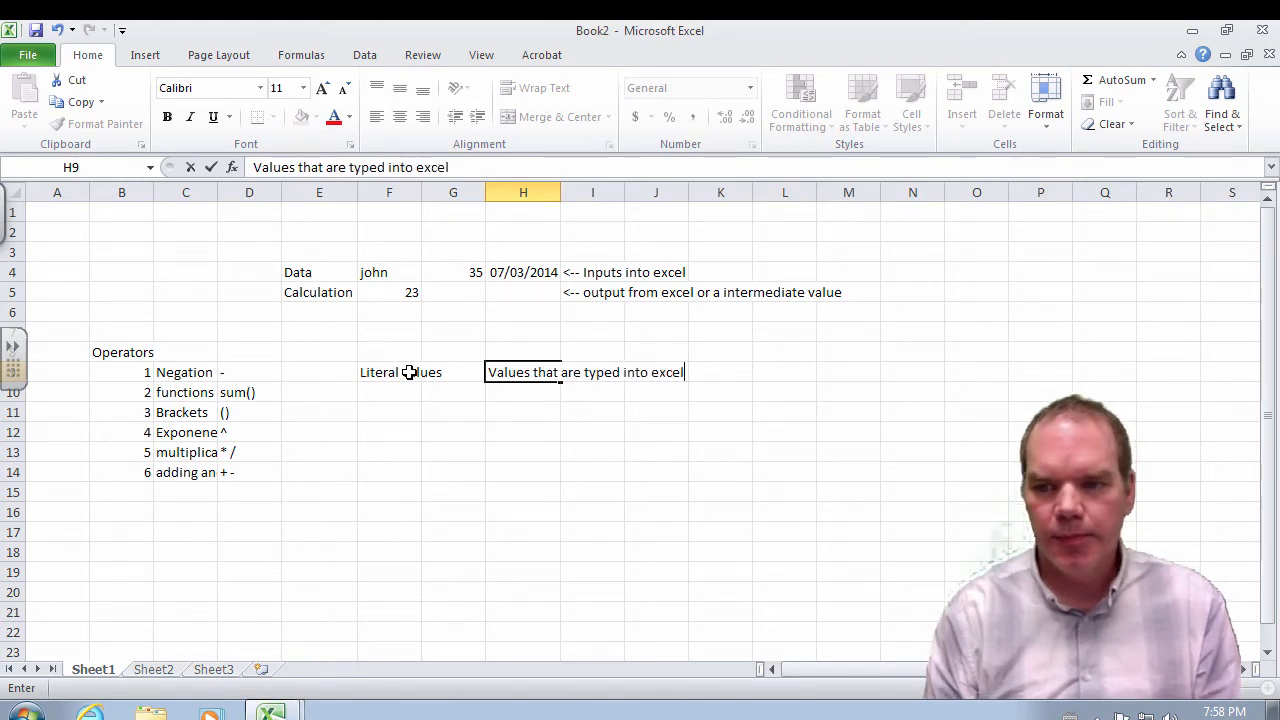
key(Return)
- Enter the term Cell reference in cell F10, below Literal values
key(Left)
key(Left)
key(Left)
key(Right)
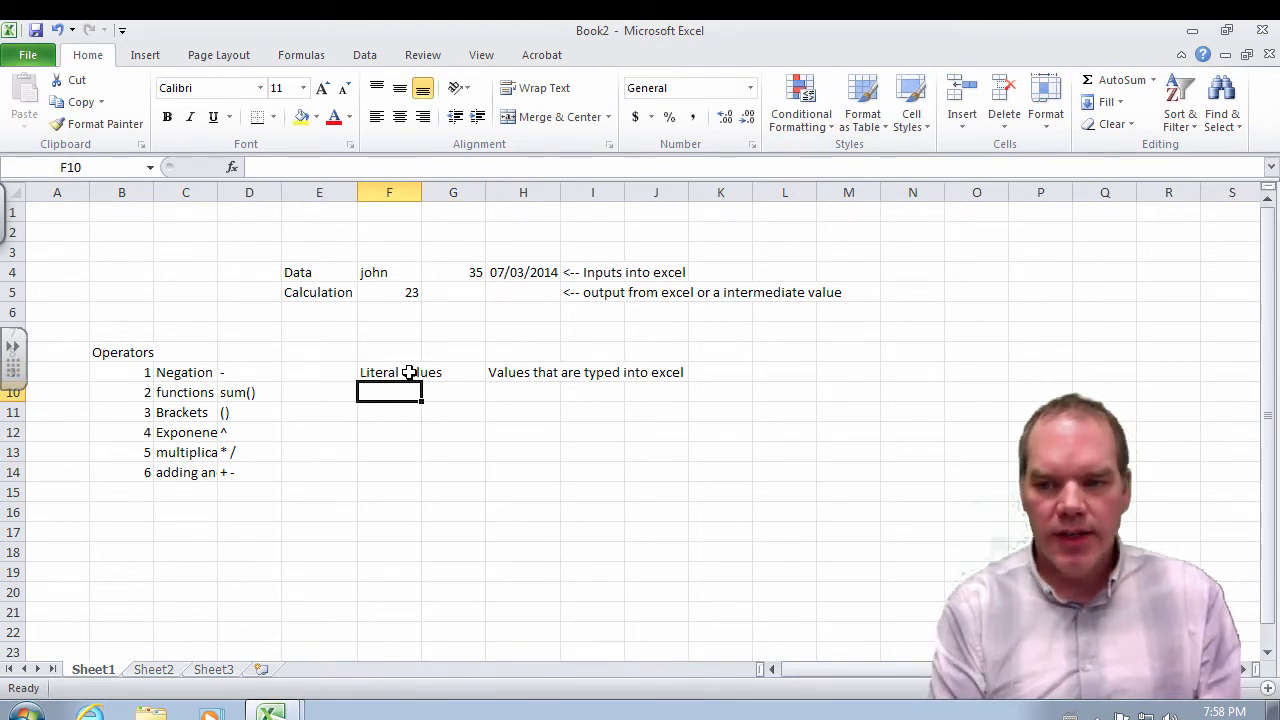
text(Cell reference)
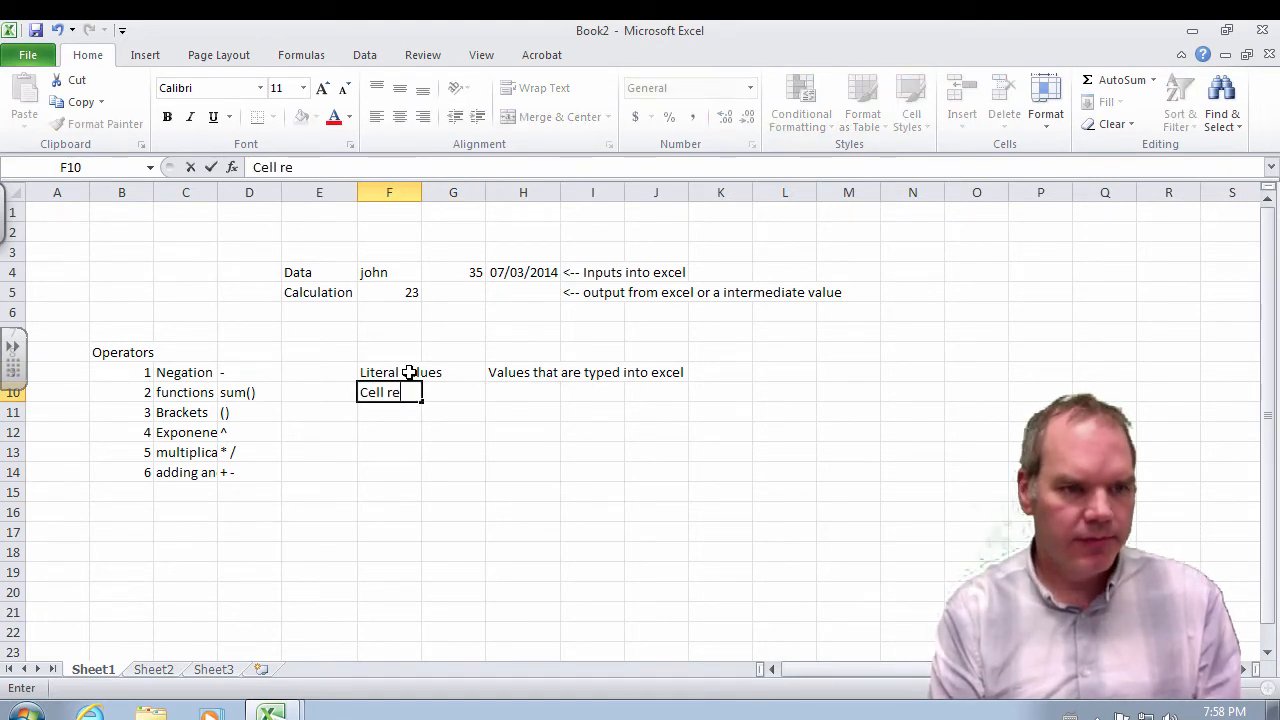
key(Right)
key(Right)
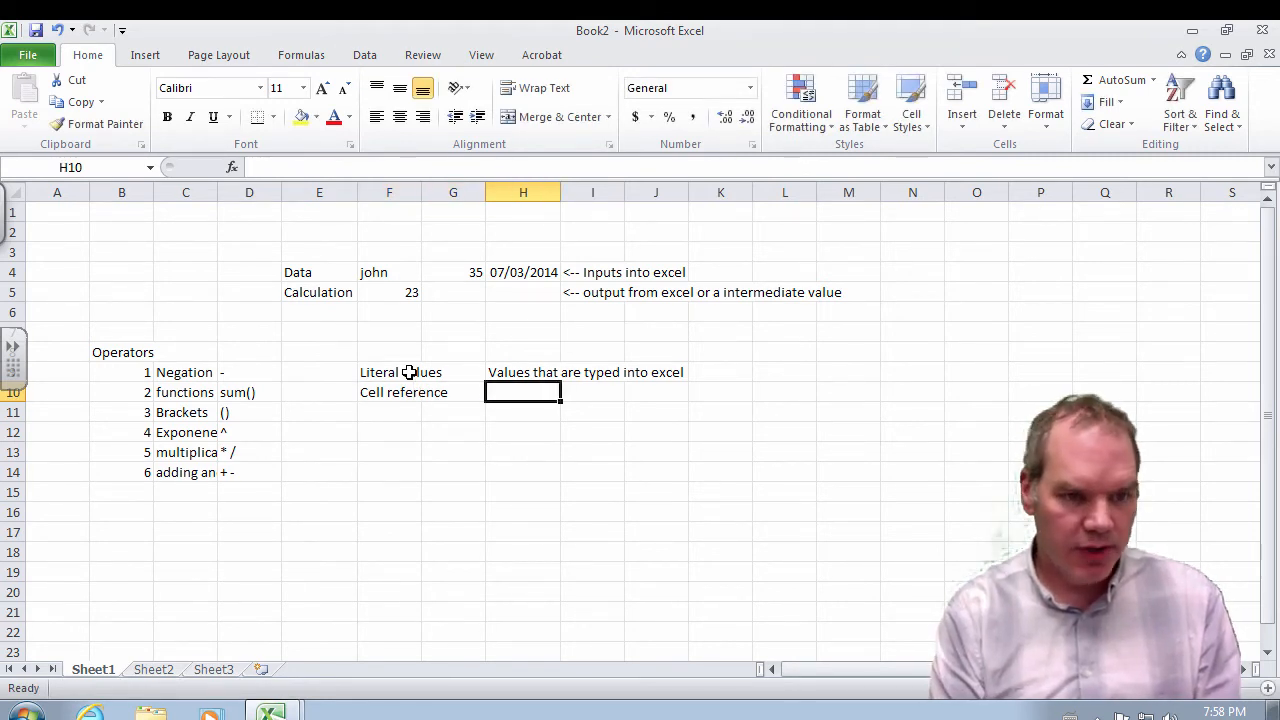
text(B3)
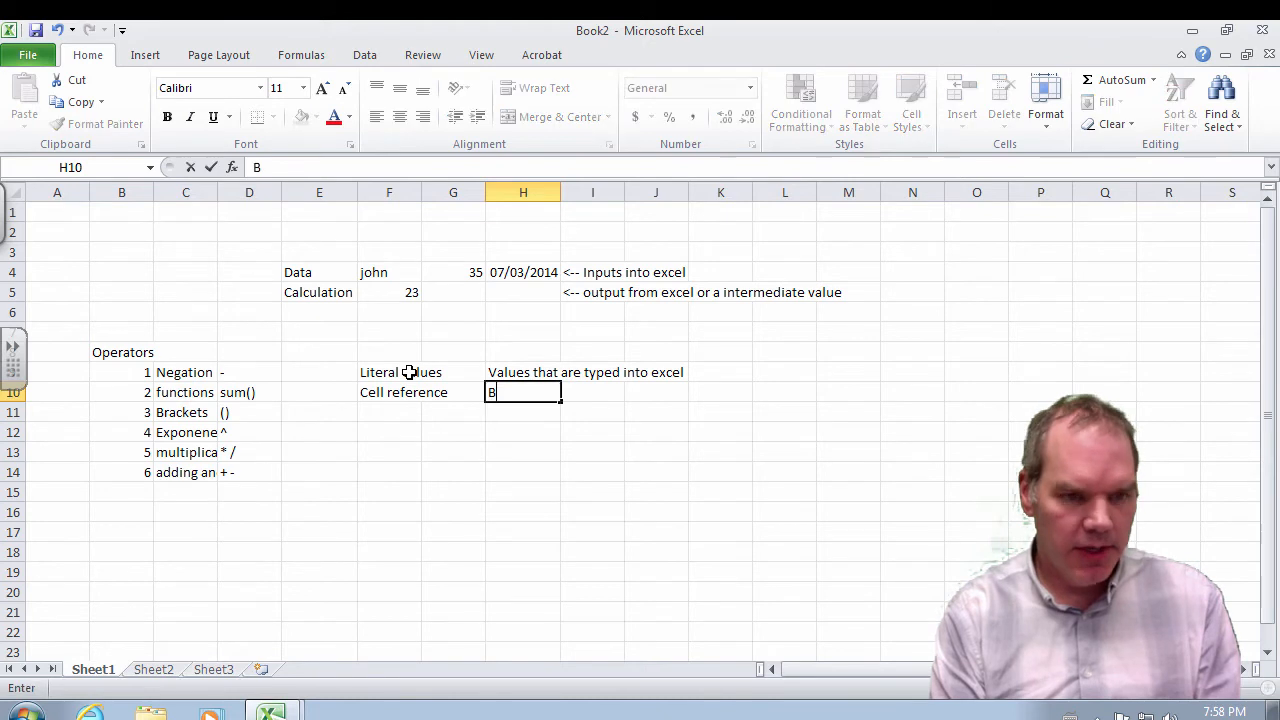
key(BackSpace)
key(BackSpace)
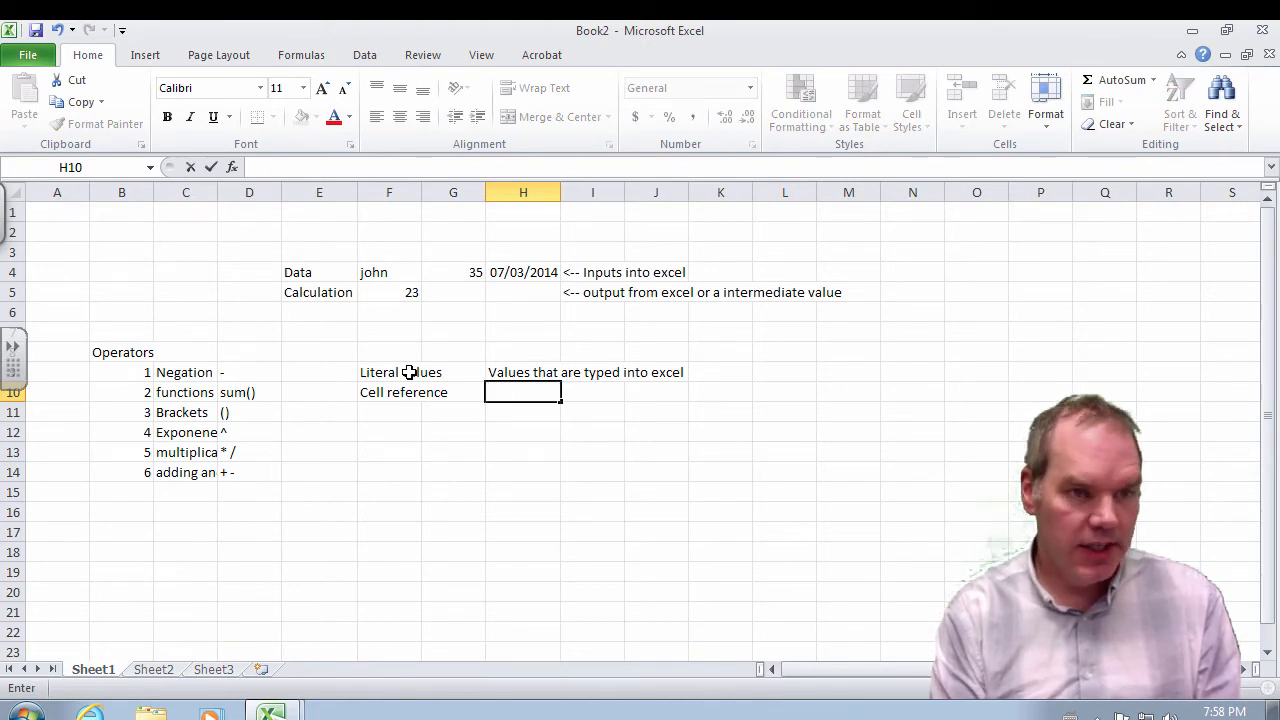
- Enter E4 in H10 as the example cell reference, with the explanation <-- reads the value from cell E4 in I10
text(E4)
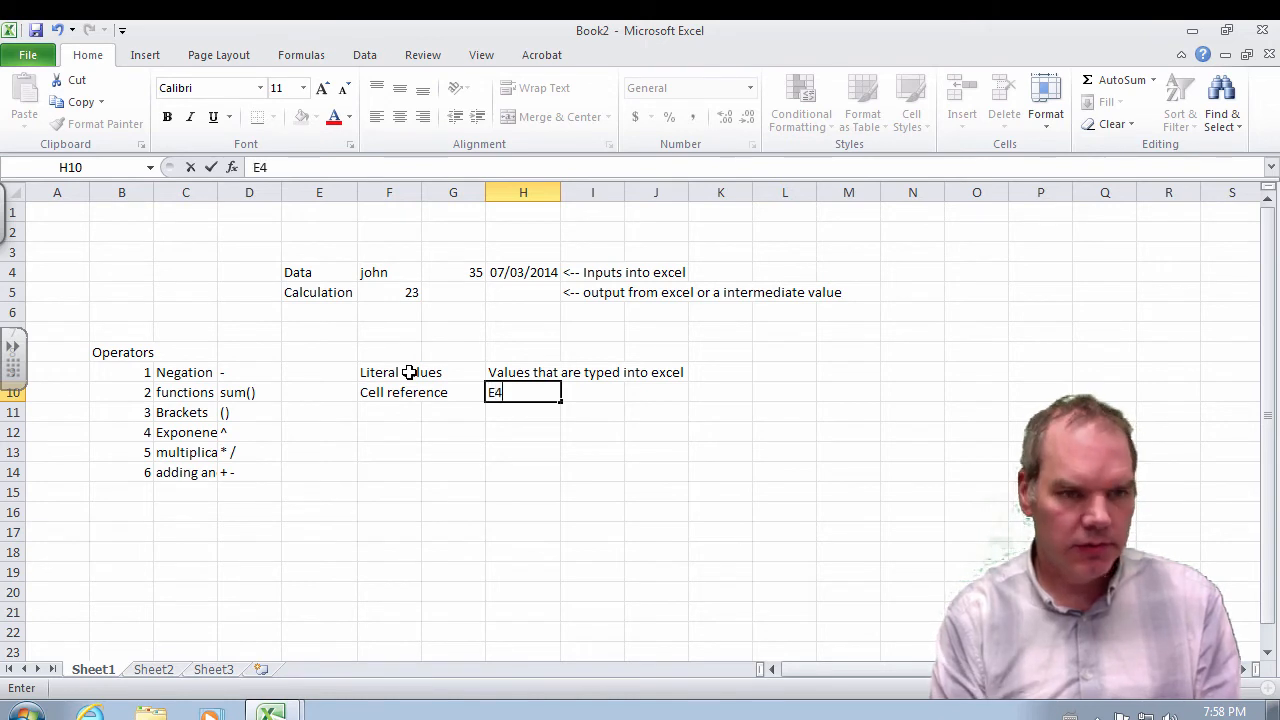
key(Tab)
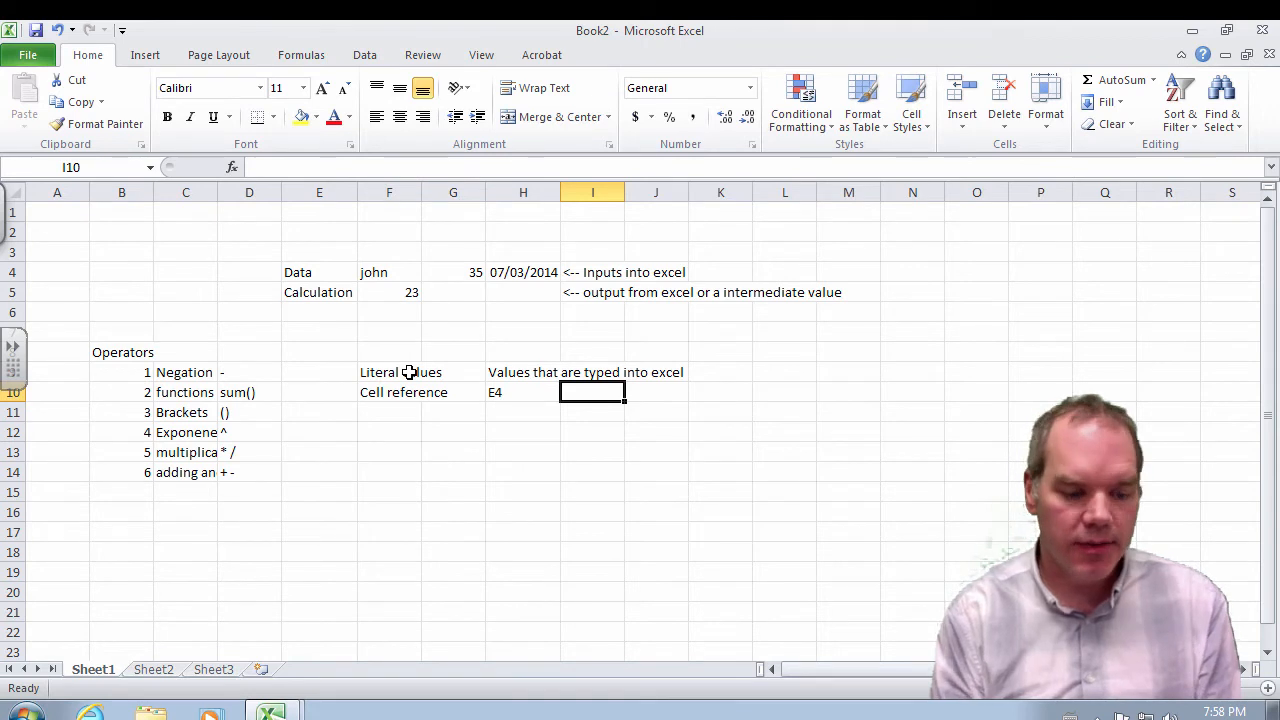
text(<-- re)
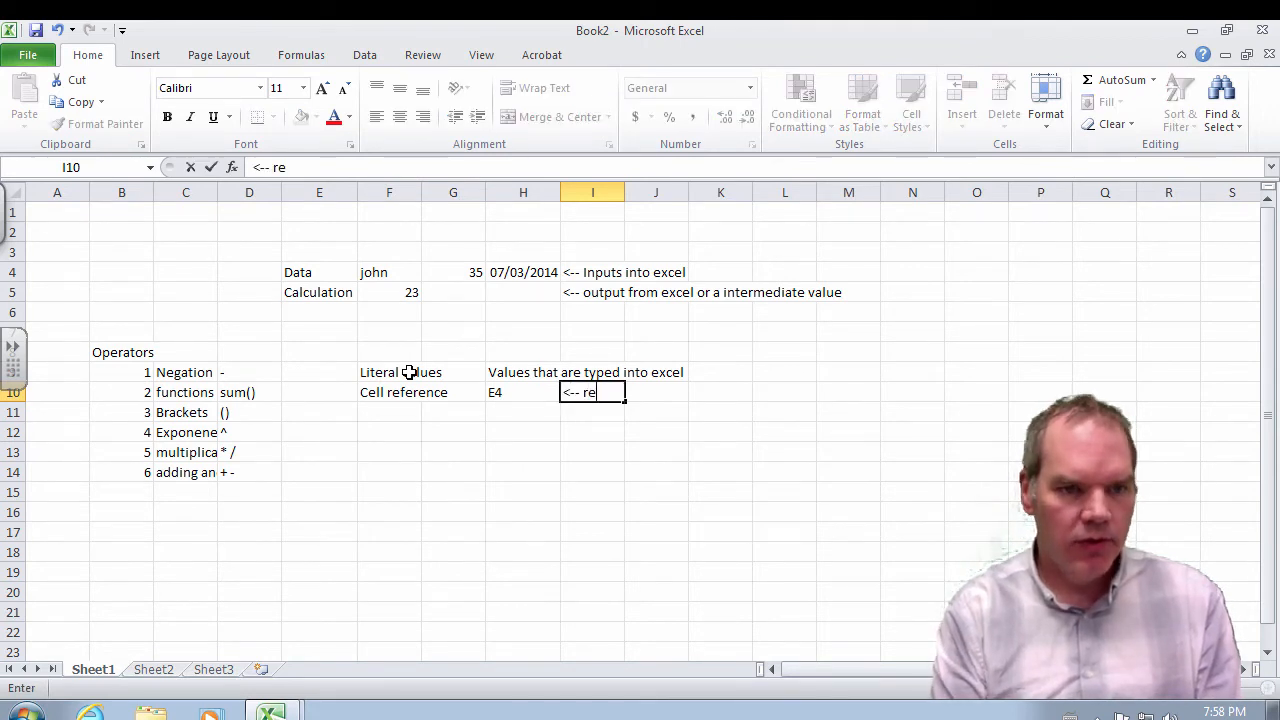
text(ads the value from )
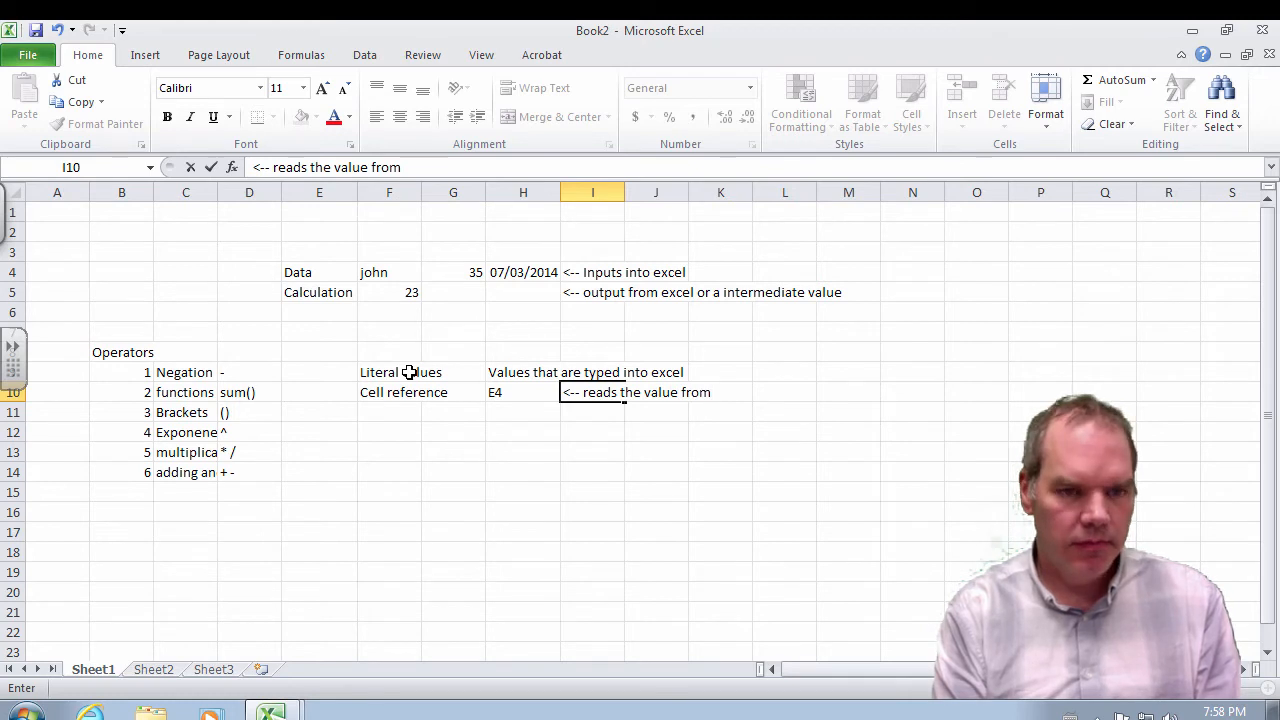
text(cell #)
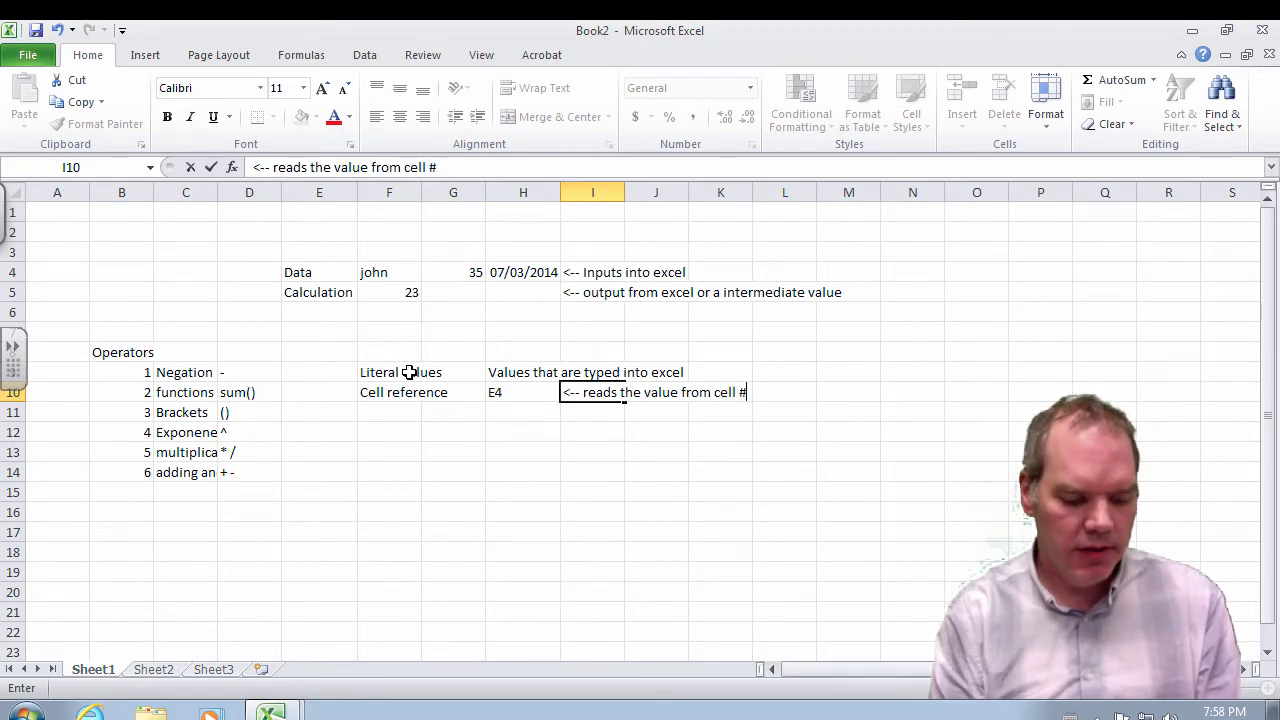
key(BackSpace)
text(E4)
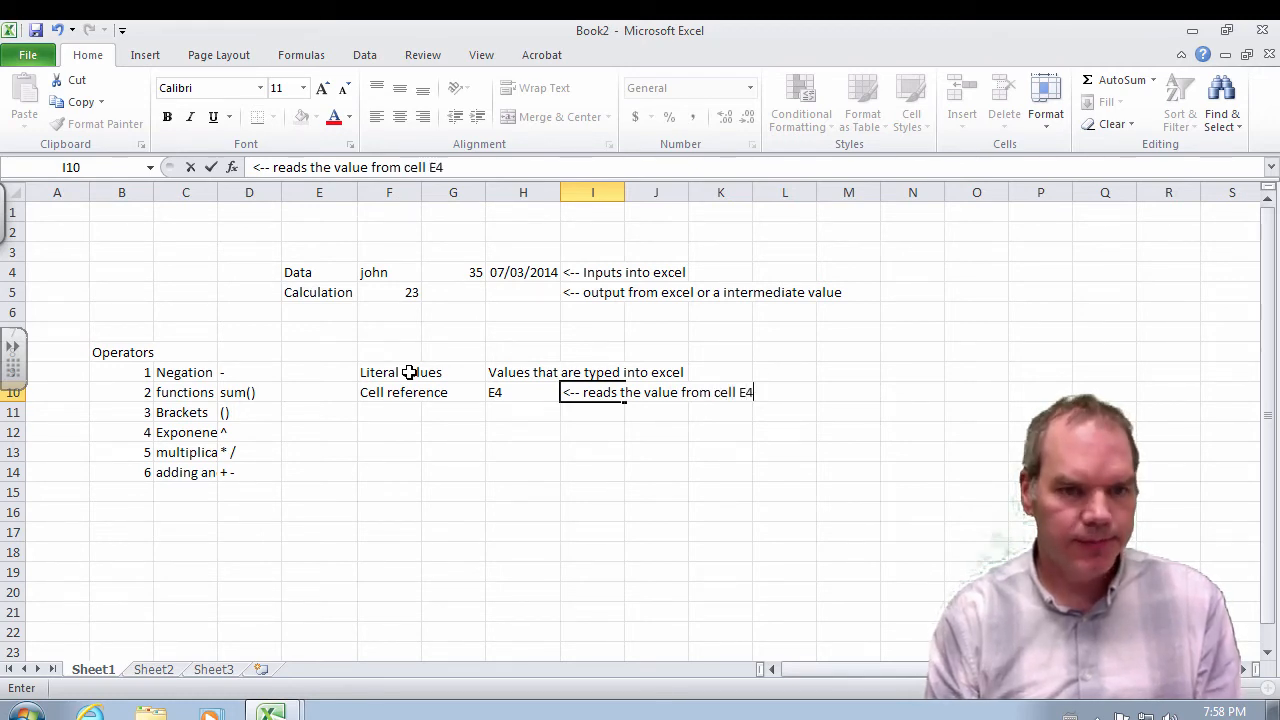
key(Return)
- Enter the formula =E4 in cell G11 to demonstrate a cell reference
key(Left)
key(Left)
key(Left)
key(Right)
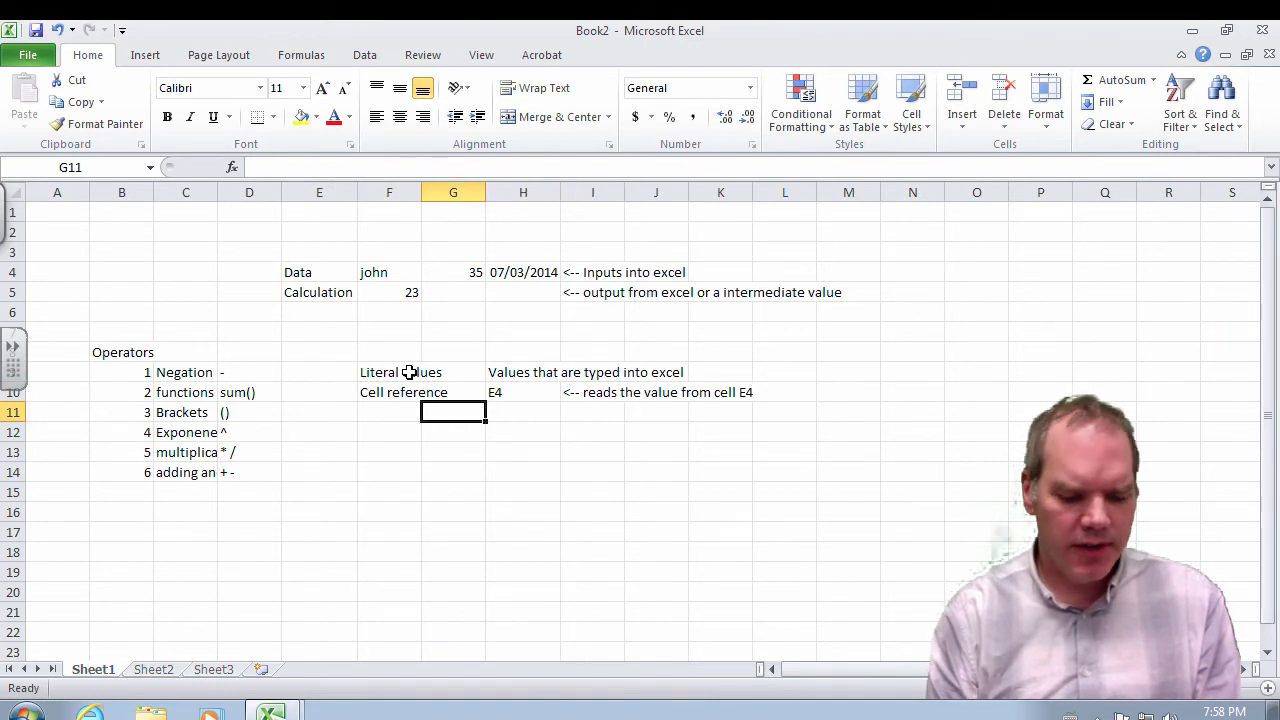
text(=)
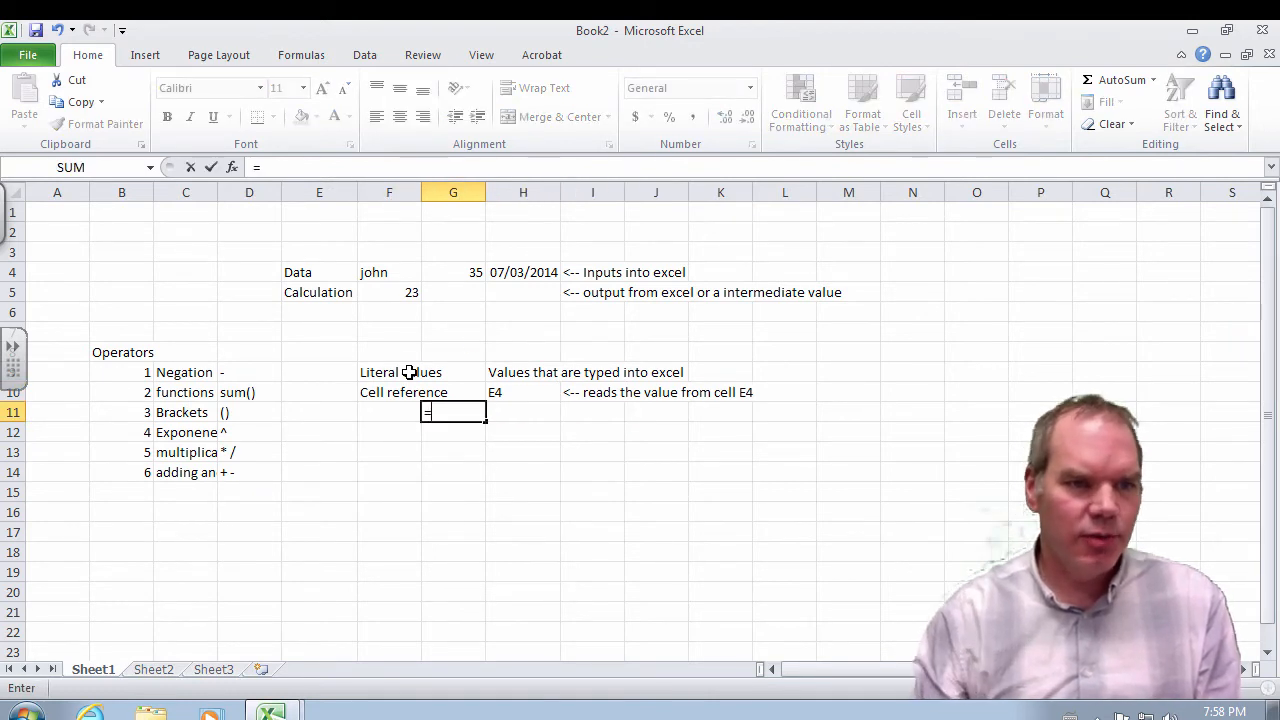
click(301, 271)
key(Return)
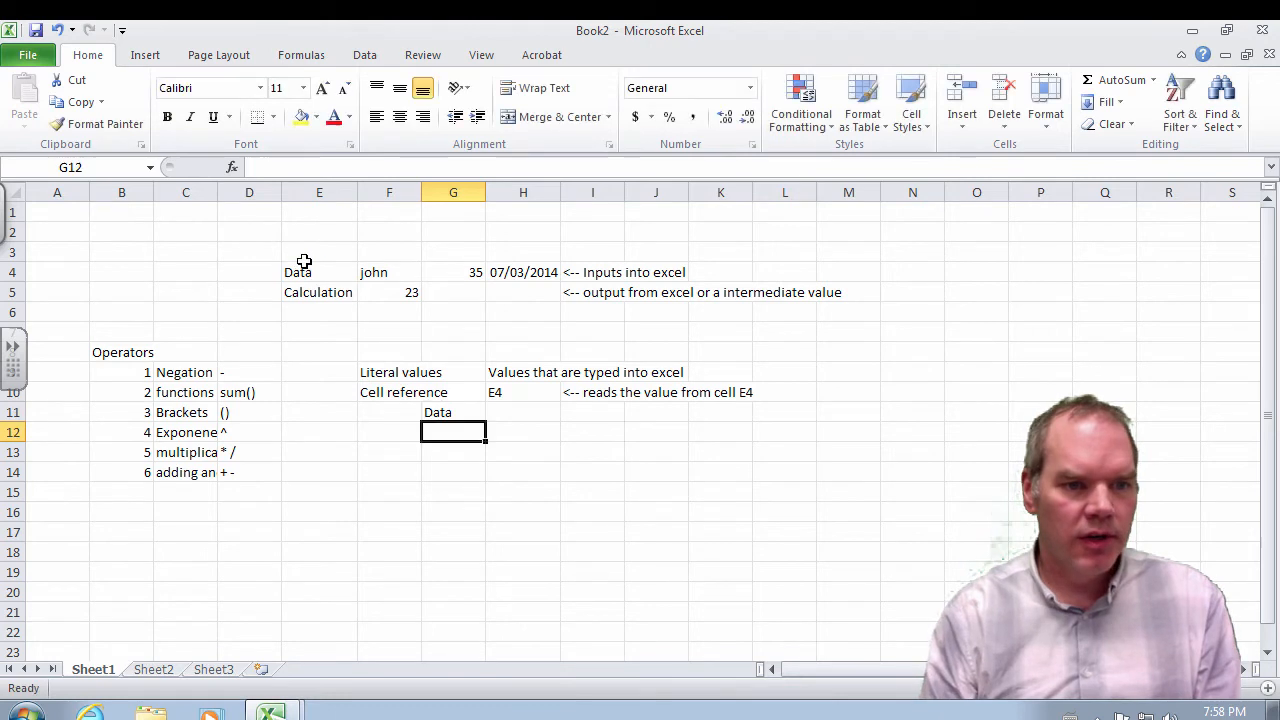
- Fill the source cell E4 and the referencing cell G11 with yellow
click(460, 410)
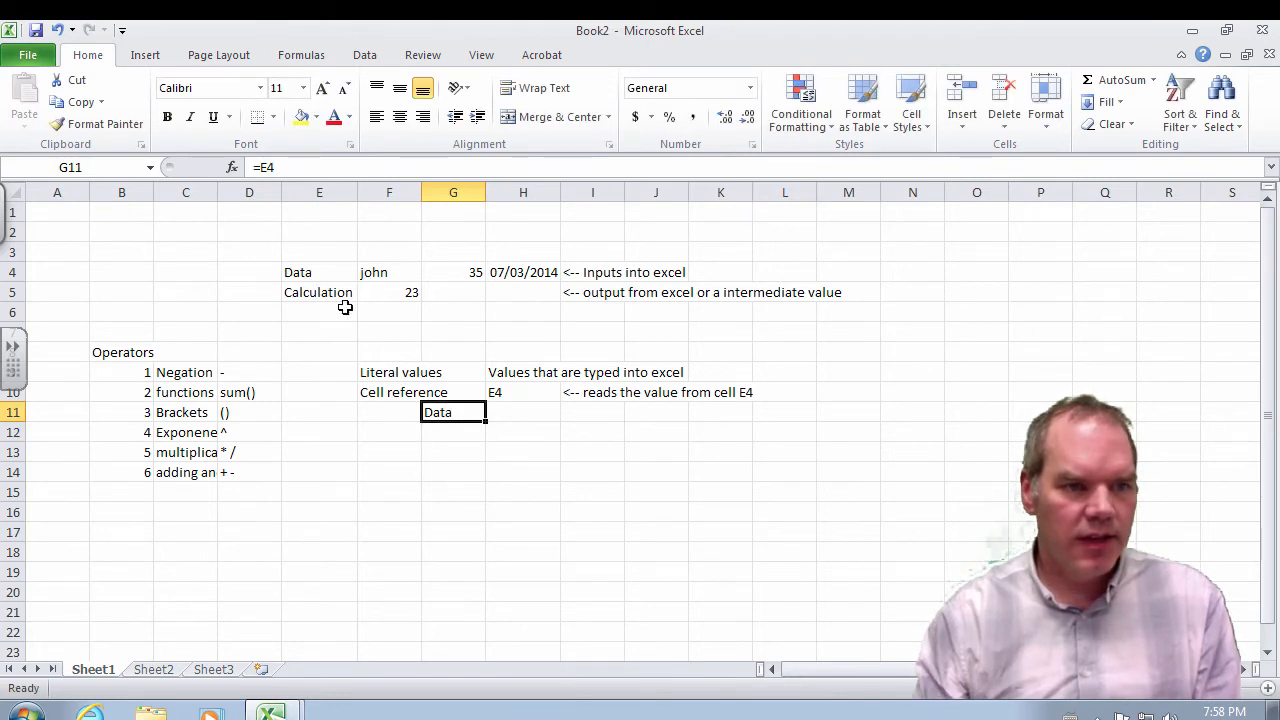
click(320, 278)
click(301, 117)
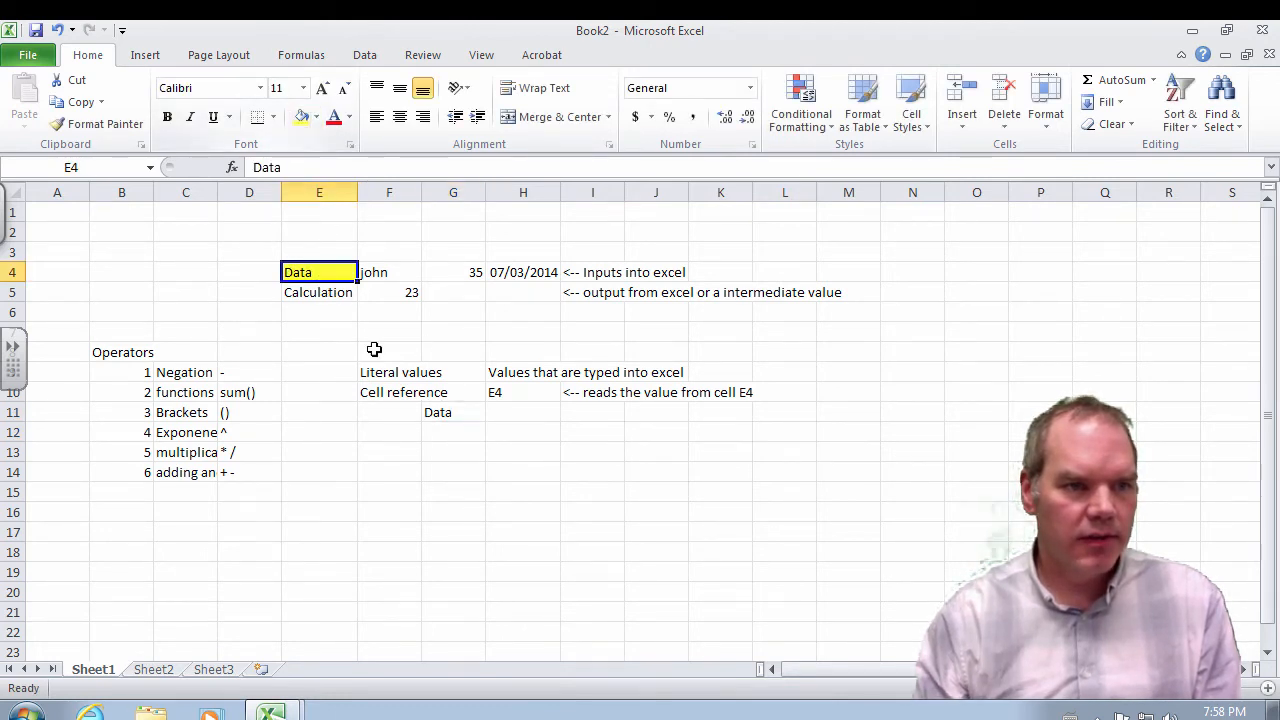
click(451, 412)
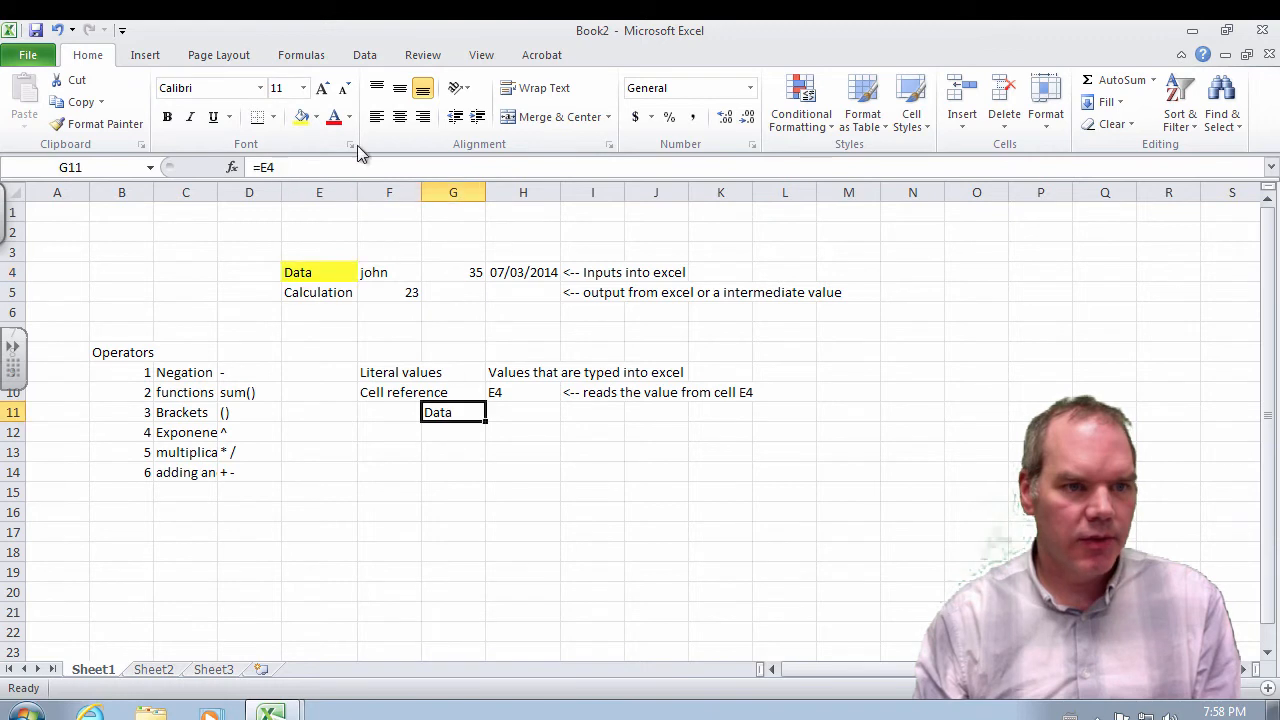
click(303, 117)
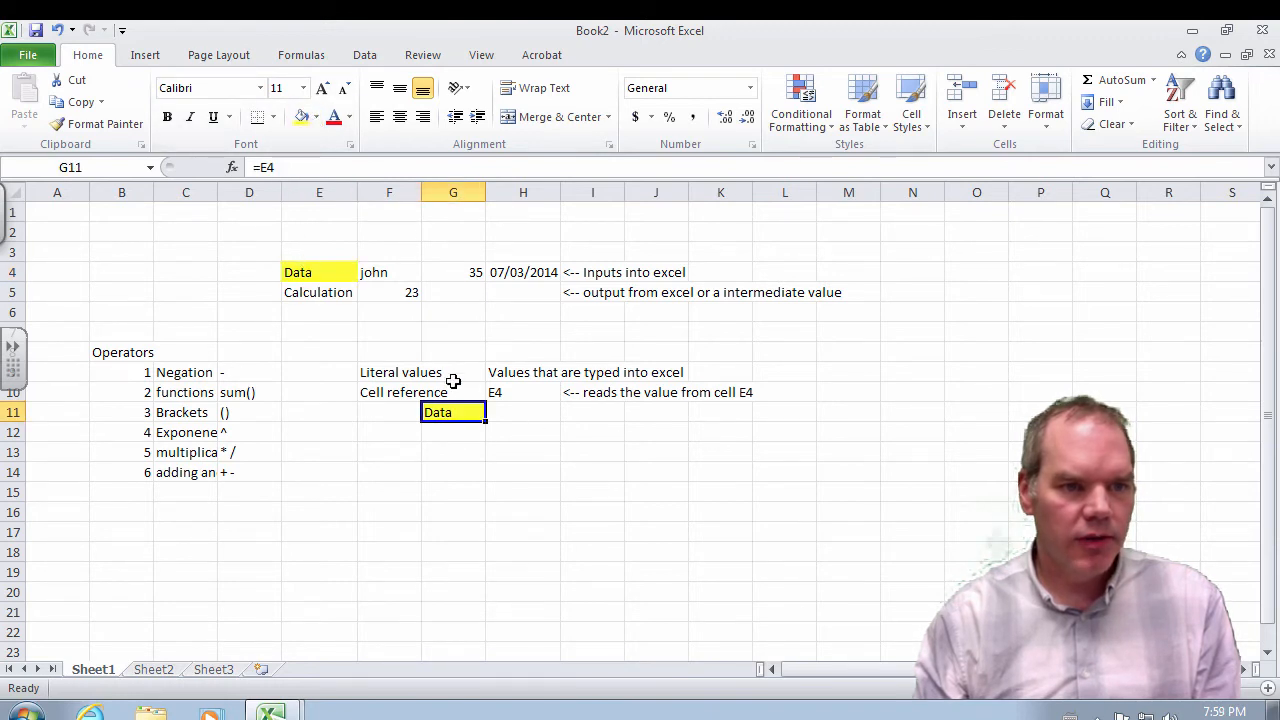
- Change the text in E4 to The Data and compare the source cell with the referencing cell G11
click(338, 276)
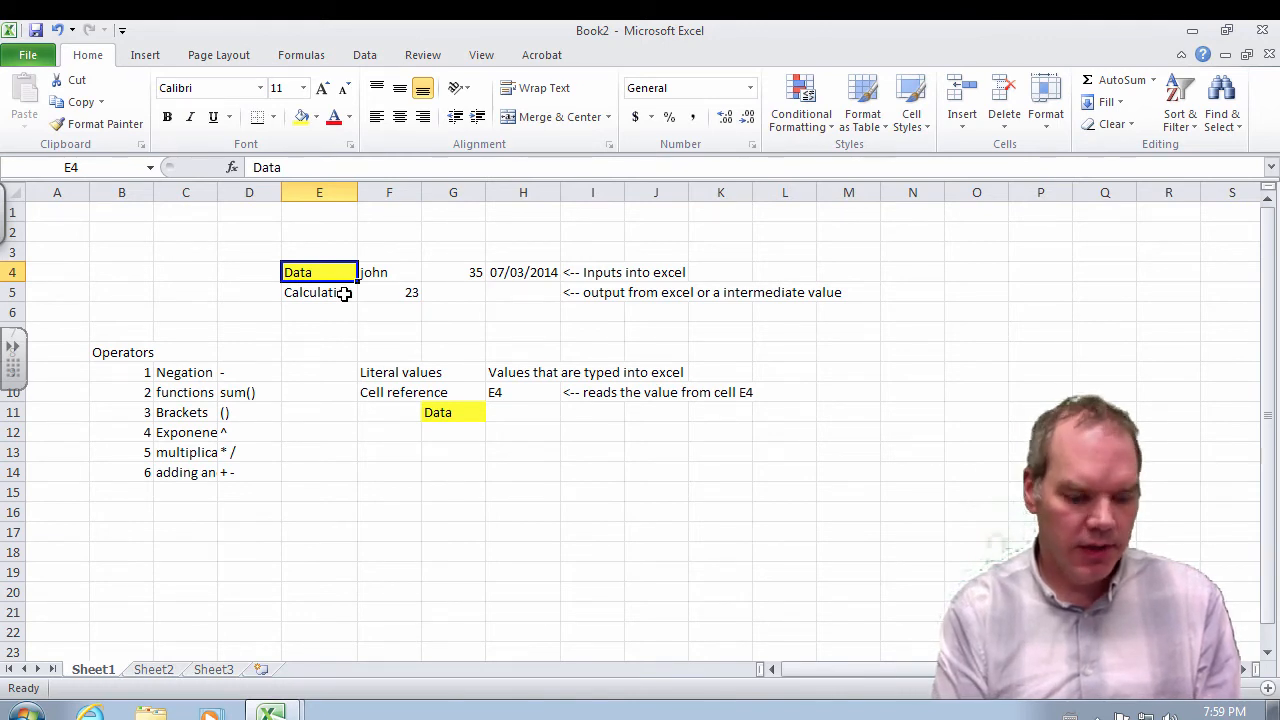
text(The Data)
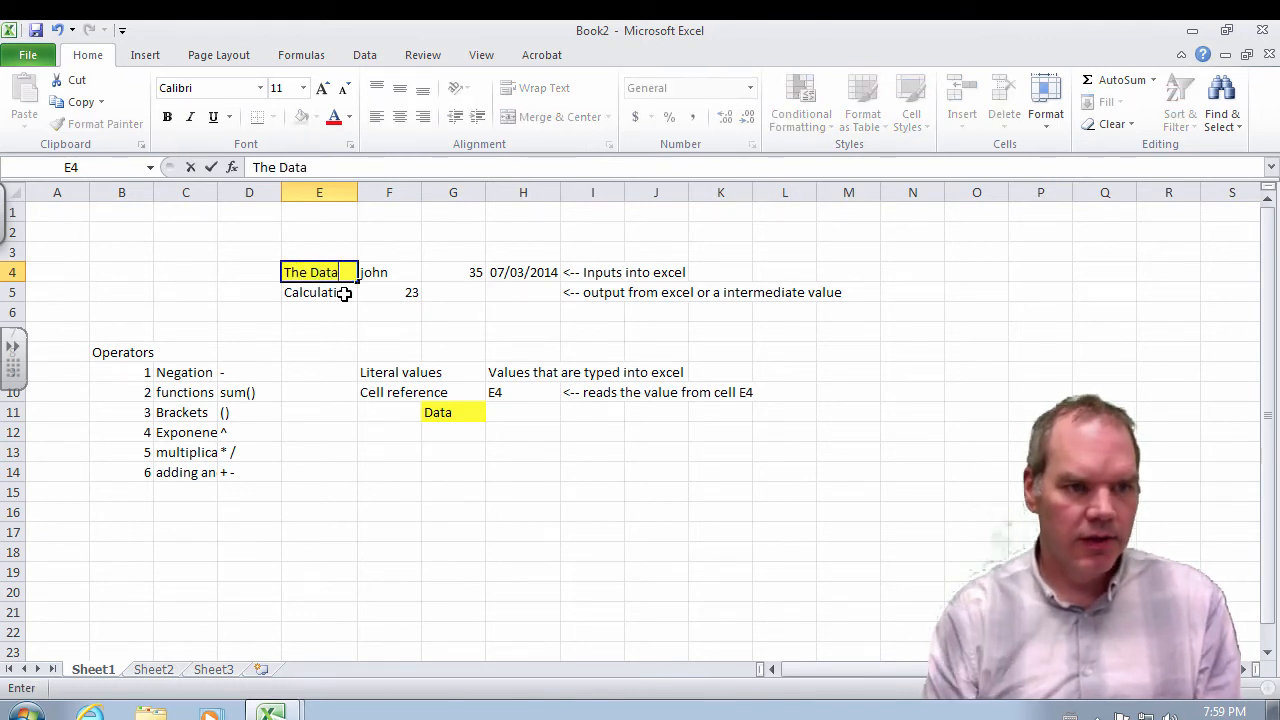
key(Return)
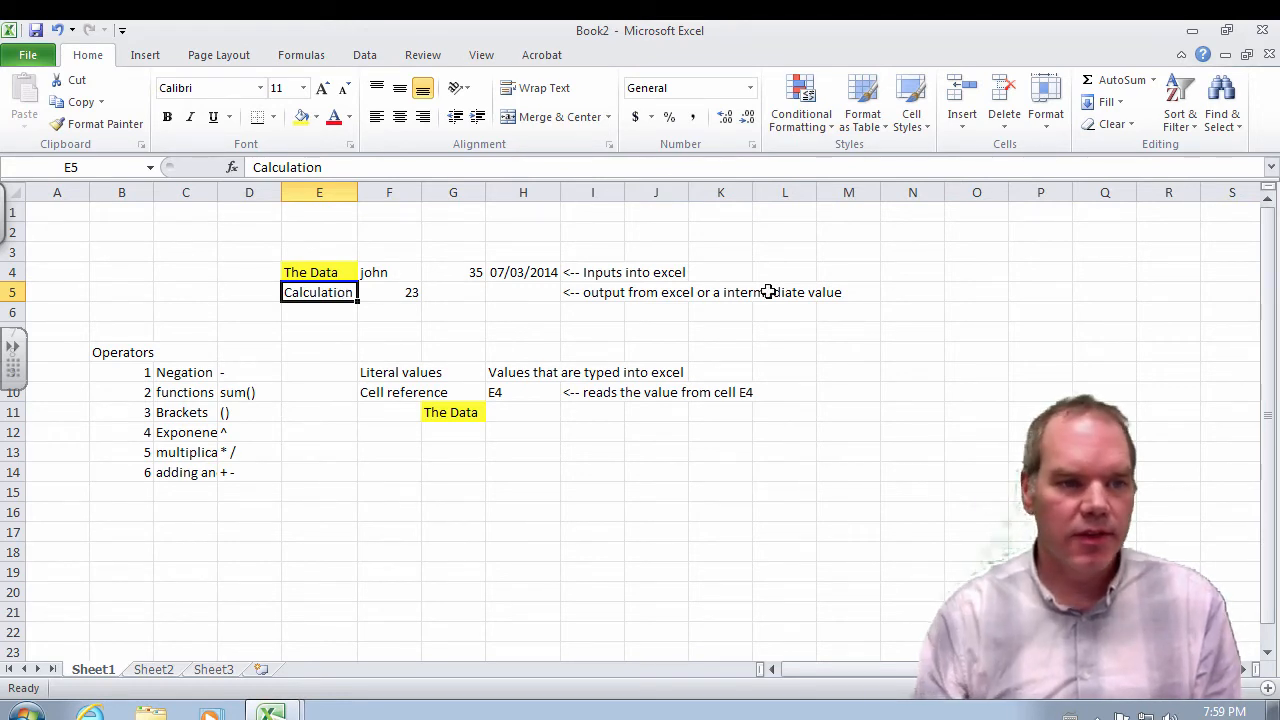
click(442, 411)
click(310, 272)
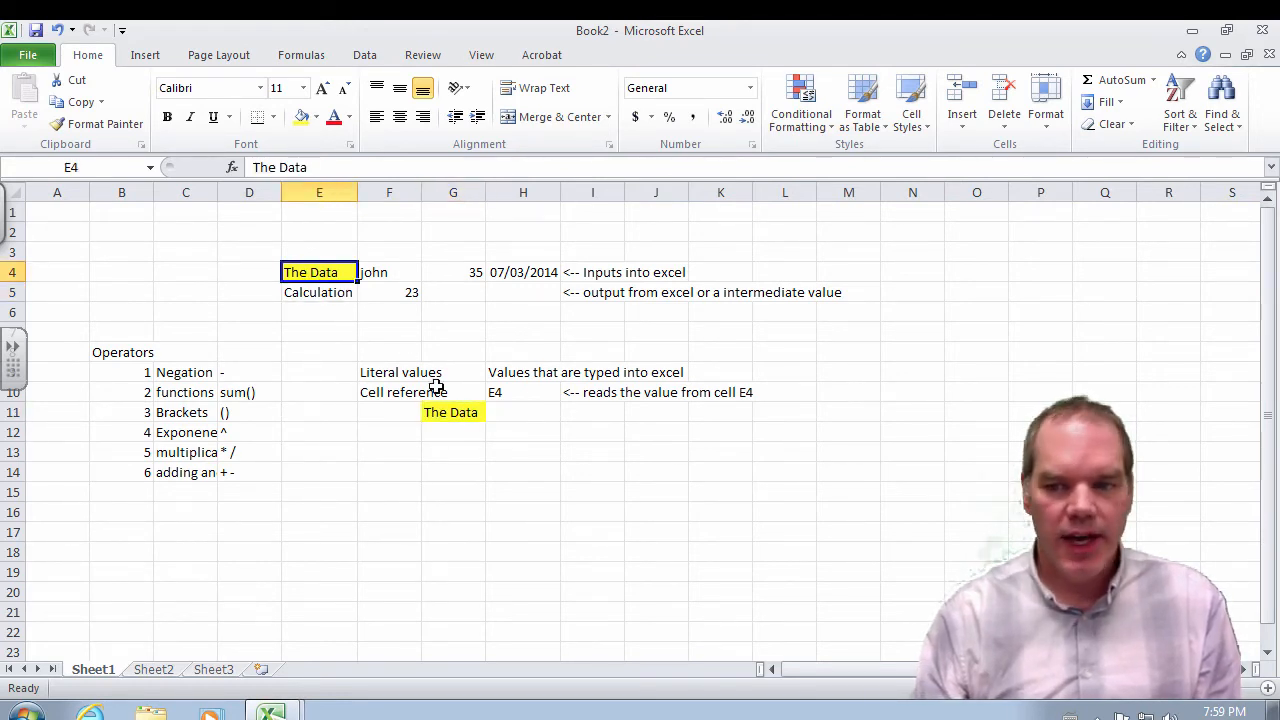
- Enter the term Ranges in cell F12
click(405, 434)
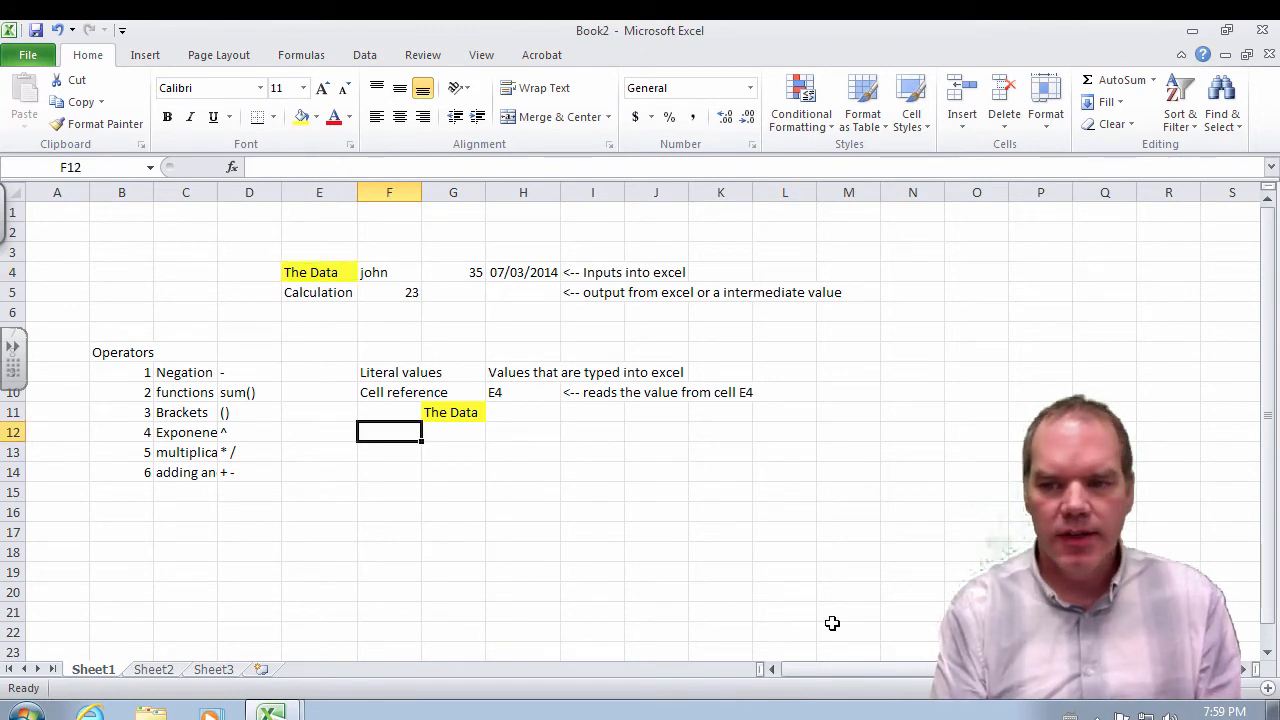
text(Ranges)
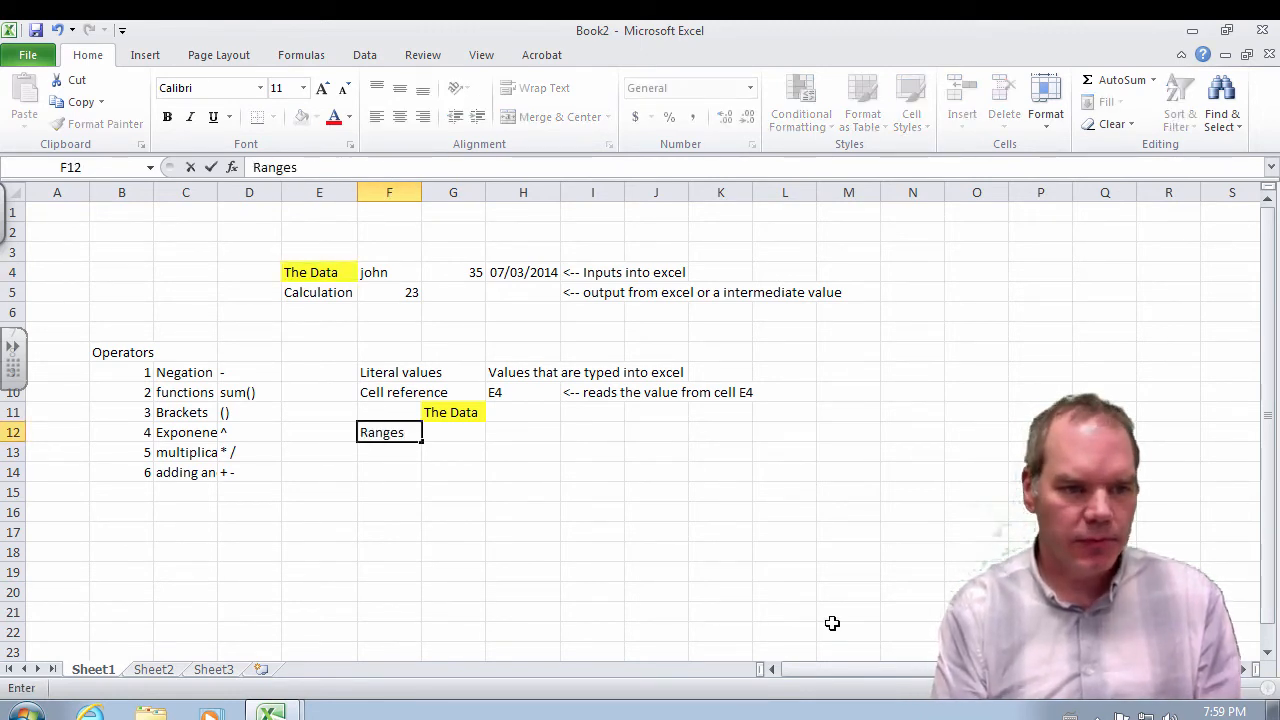
key(Tab)
key(Tab)
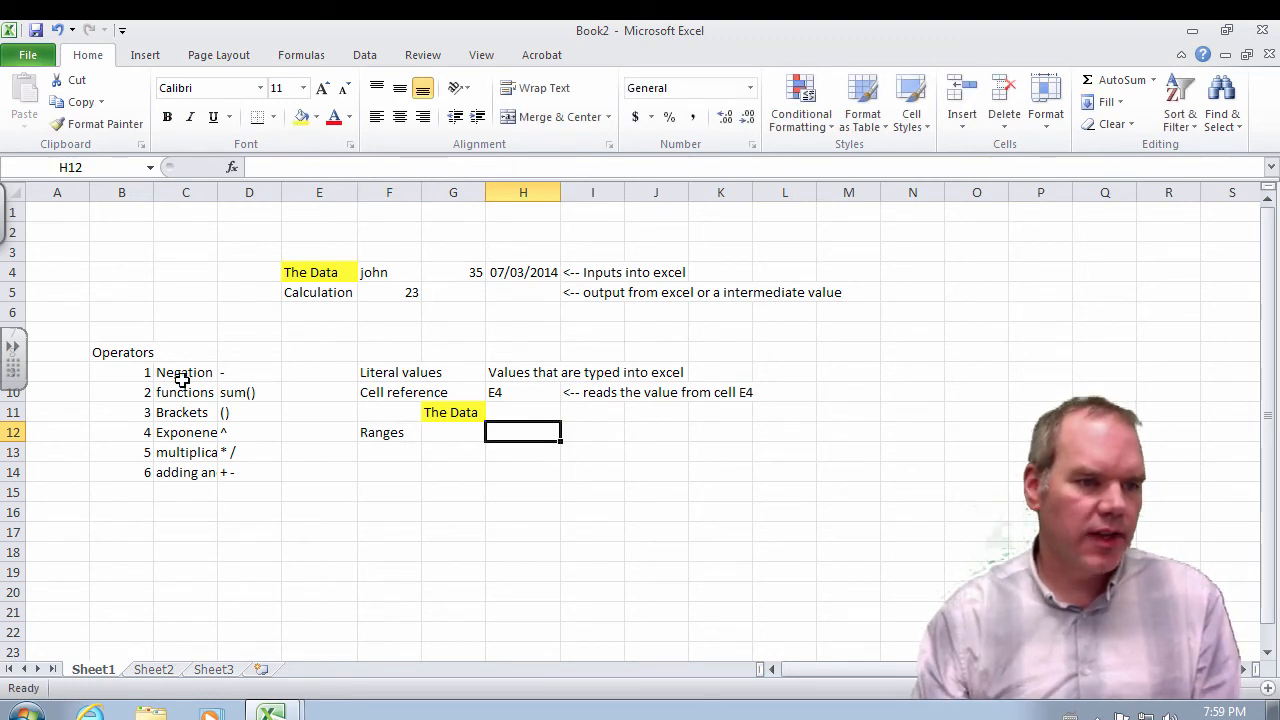
- Select C9:C14 and B9:B14 as example ranges, and move the floating side tab away from the row numbers 9 to 14
drag(183, 380, 180, 468)
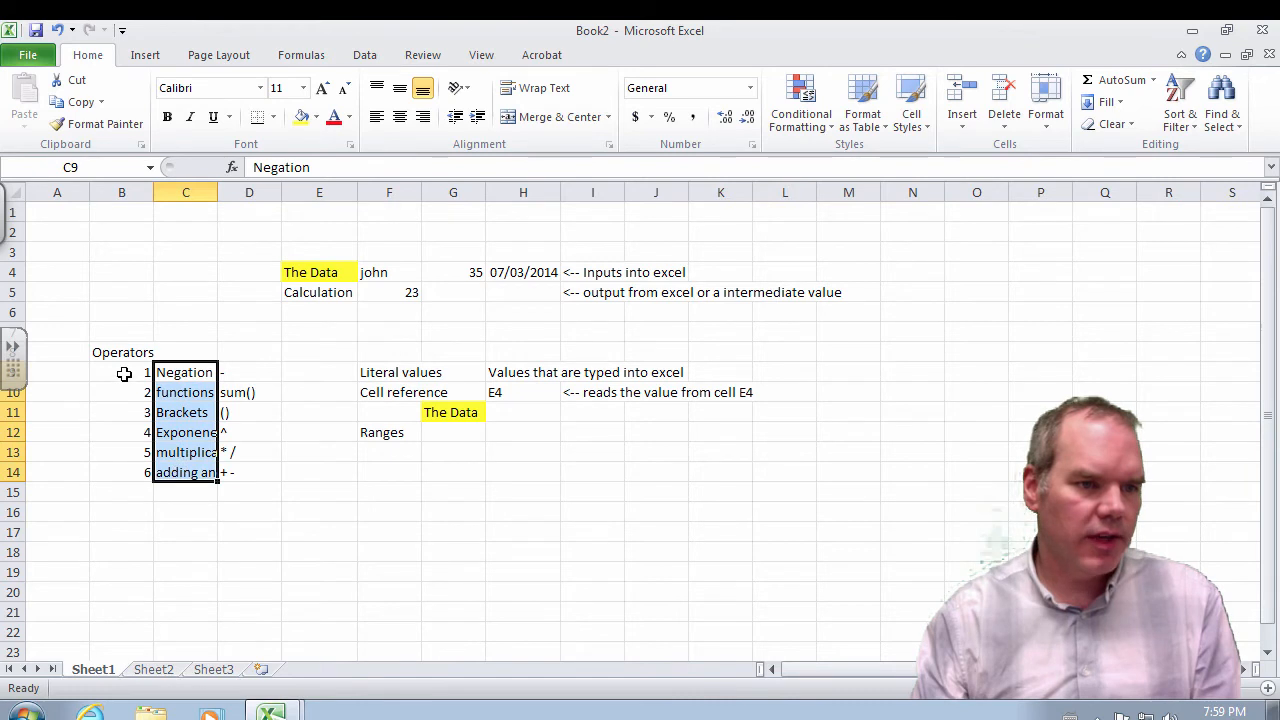
drag(124, 374, 124, 466)
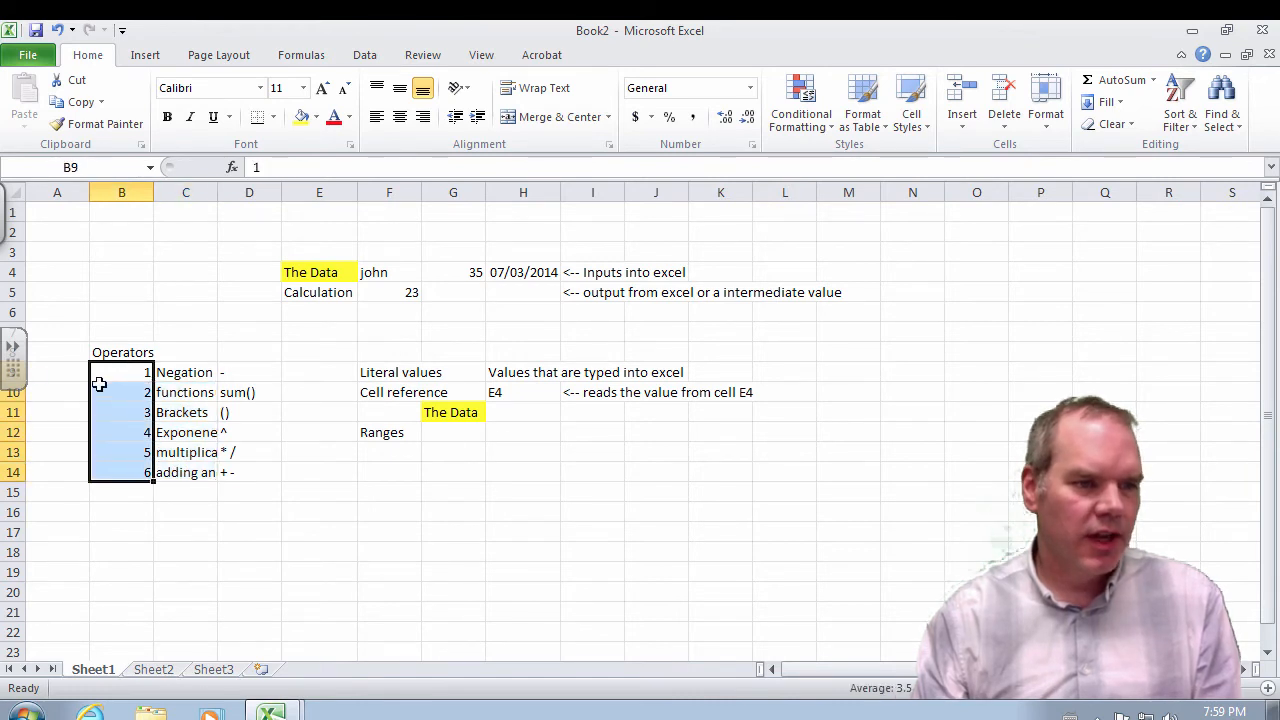
drag(24, 372, 20, 292)
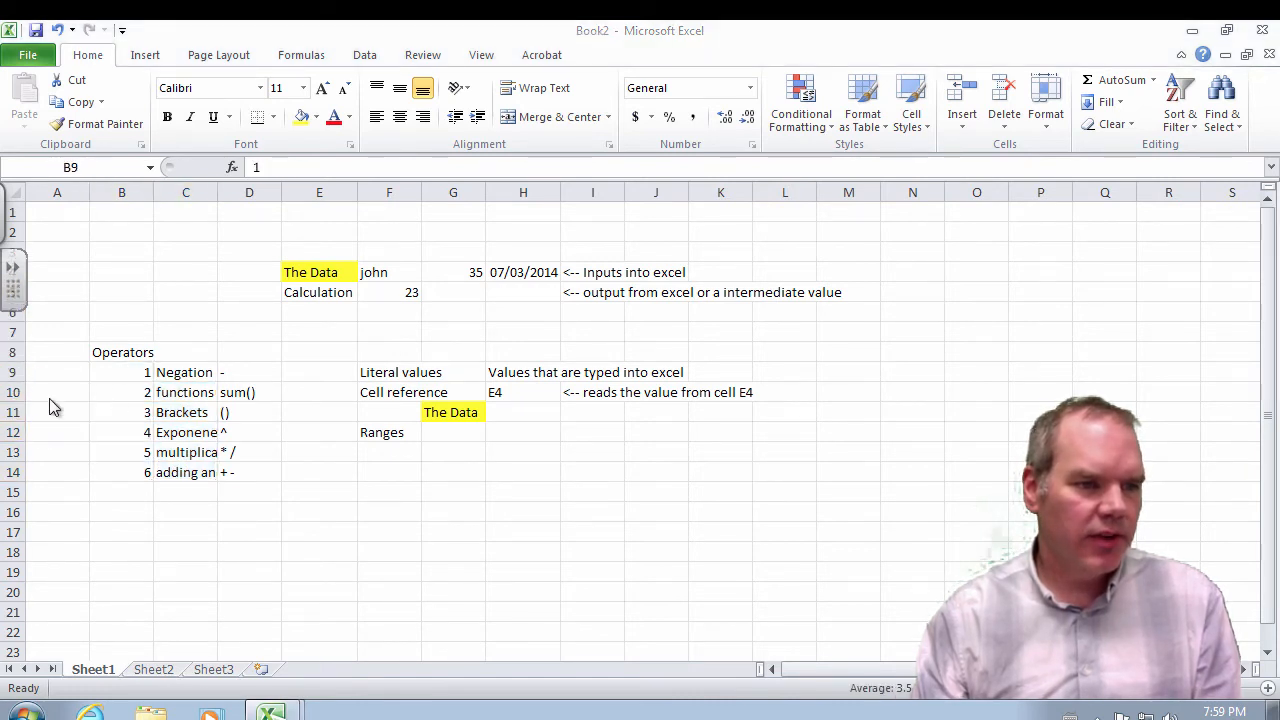
click(124, 371)
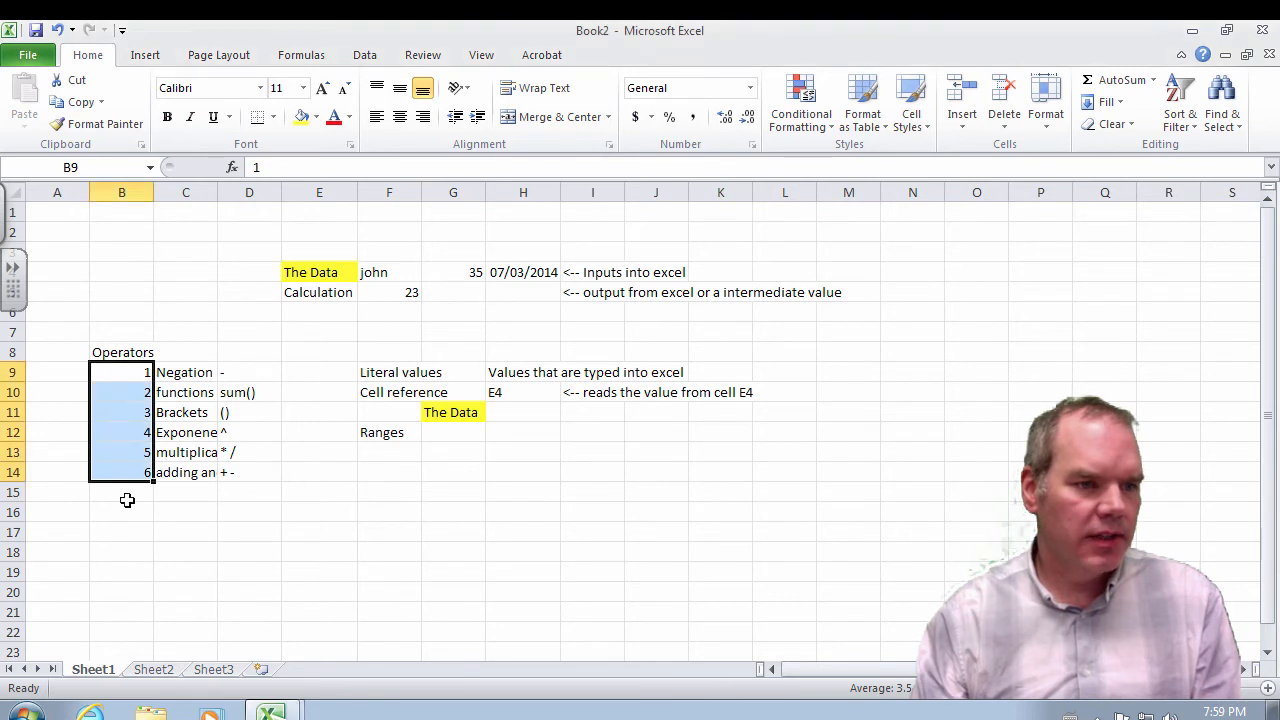
- Enter B9:B14 in cell H12 as the example range
click(452, 432)
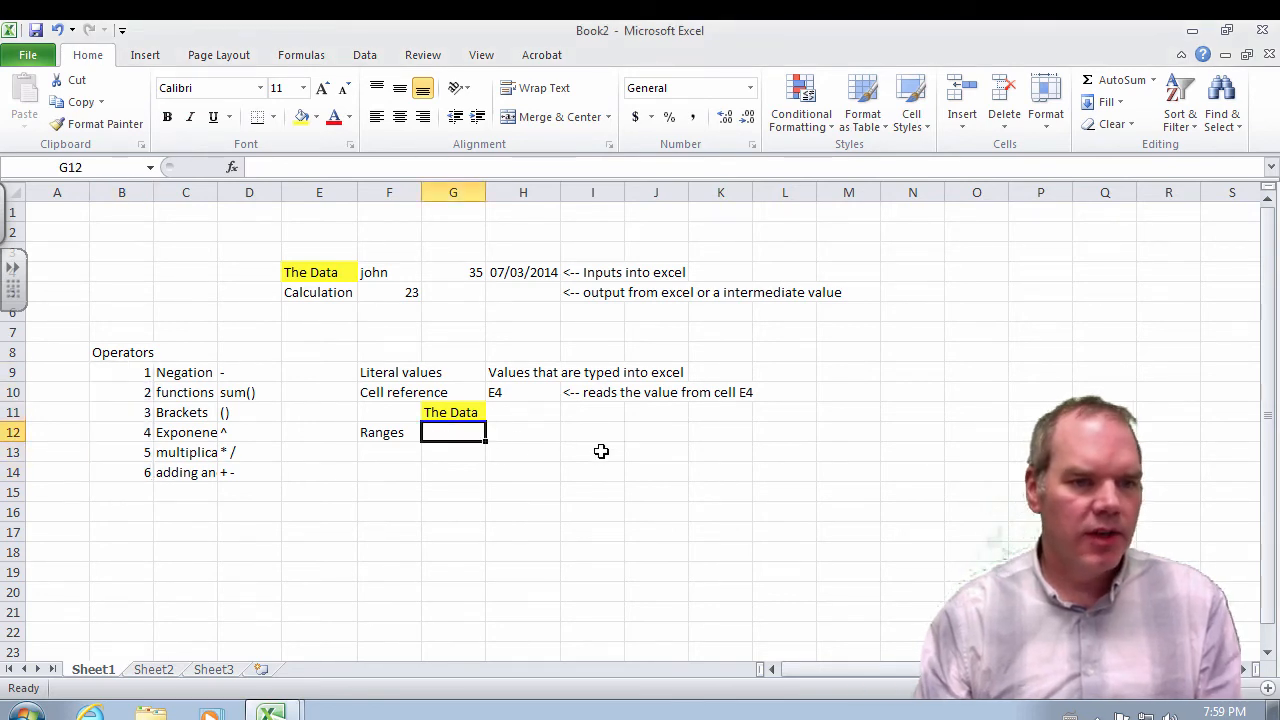
click(506, 438)
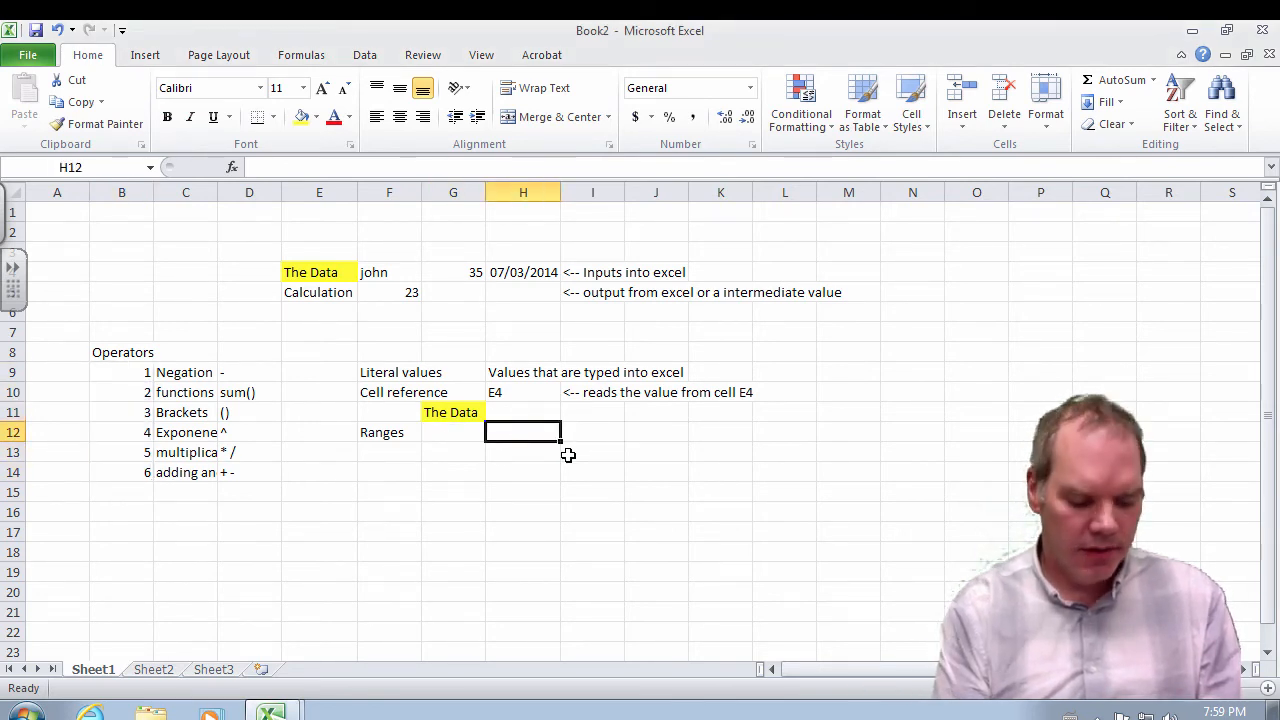
text(B9:)
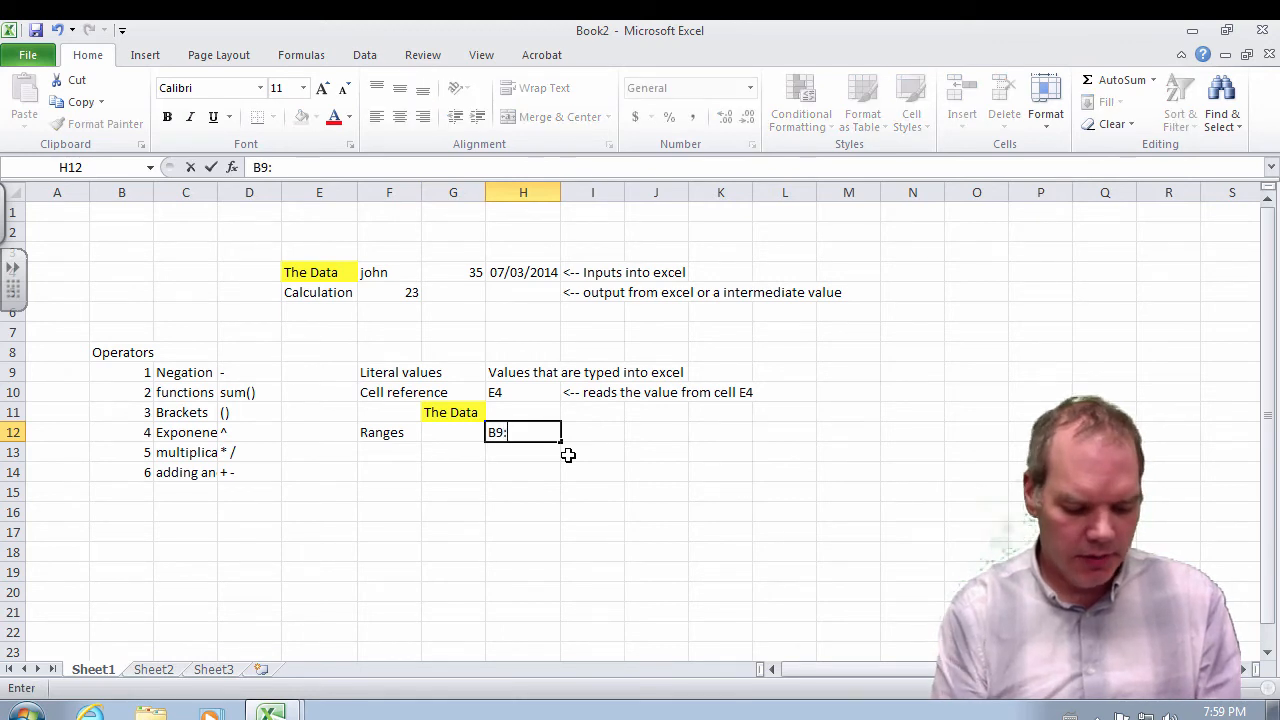
text(B14)
key(Tab)
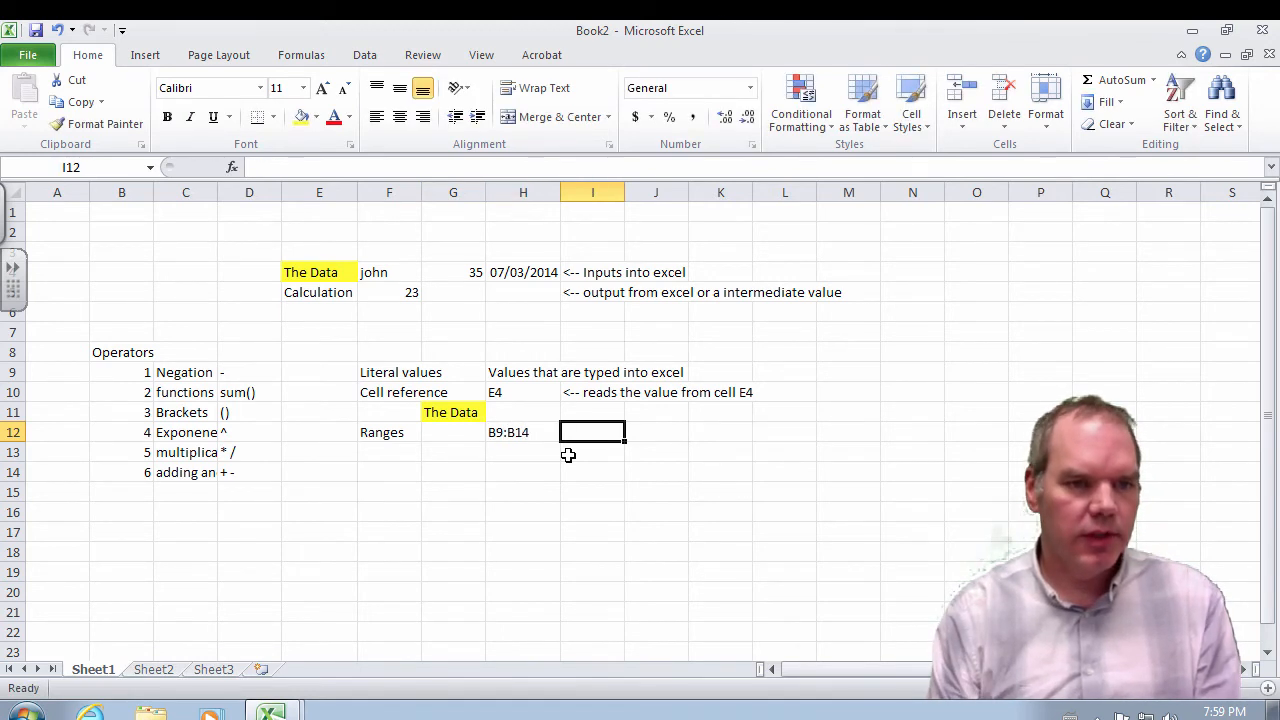
- Enter a formula in G13 that sums the range B9:B14
key(Down)
key(Down)
key(Left)
key(Left)
key(Up)
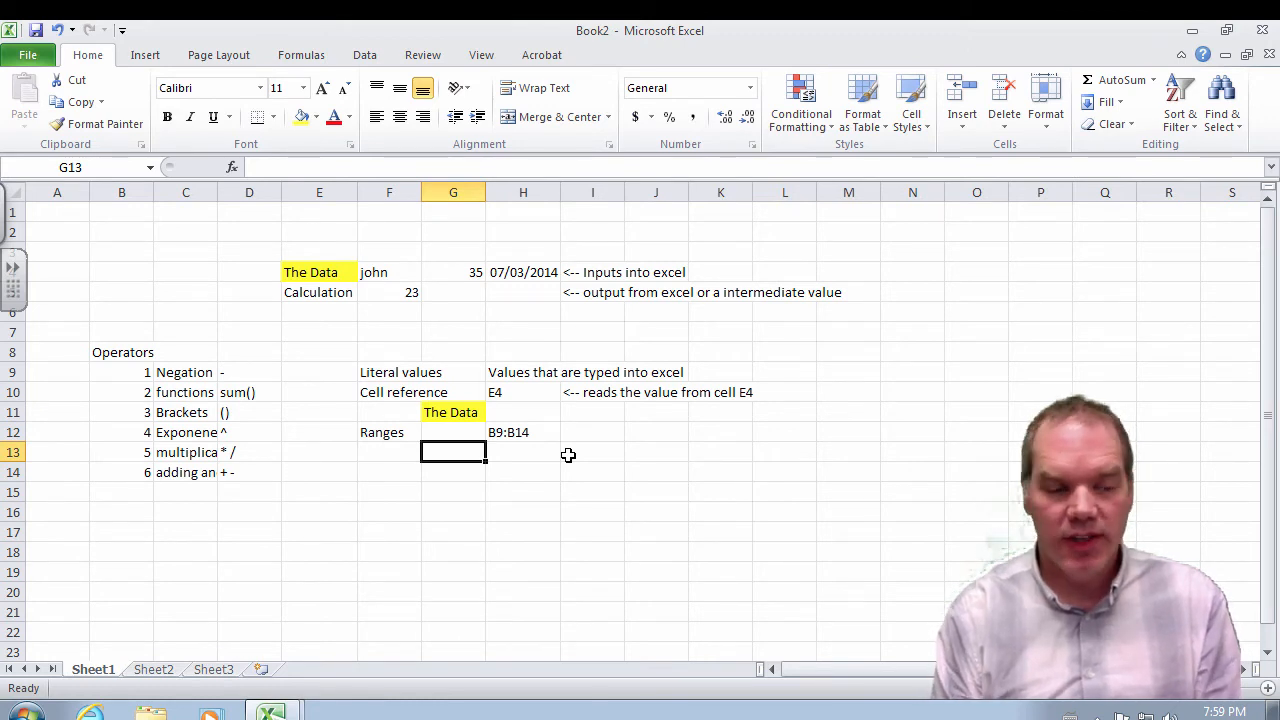
text(=sum()
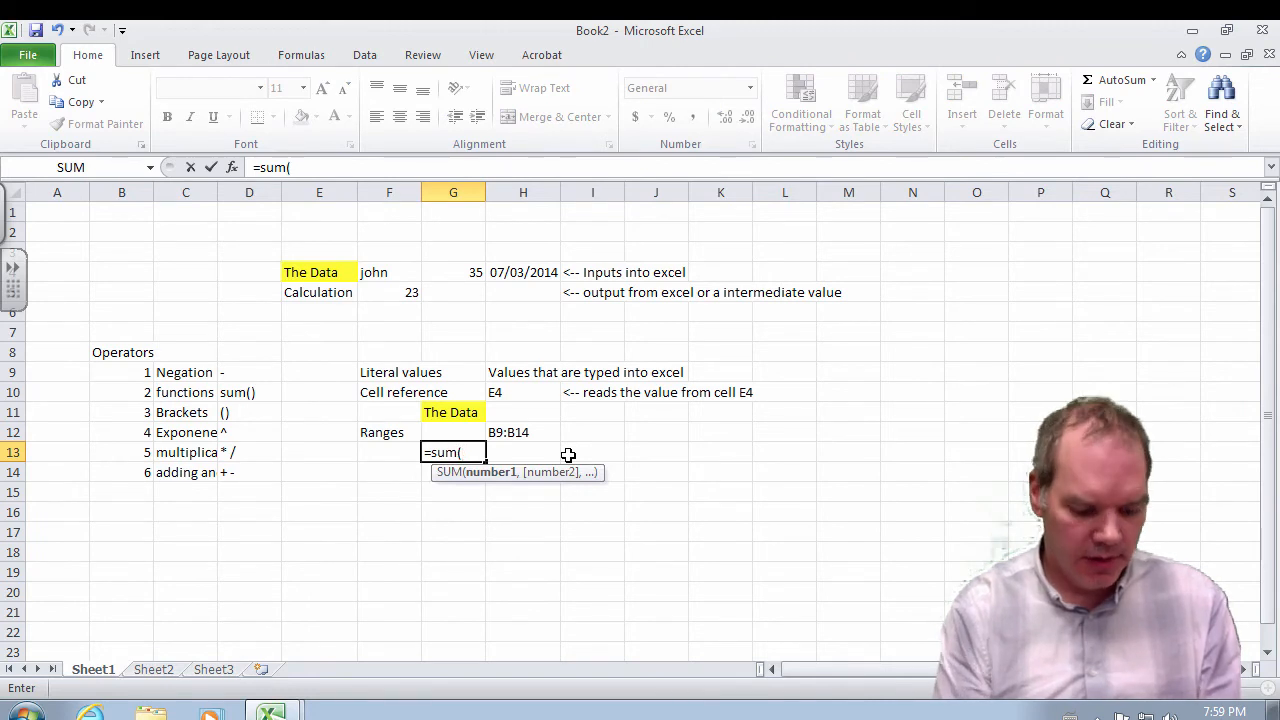
text(B()
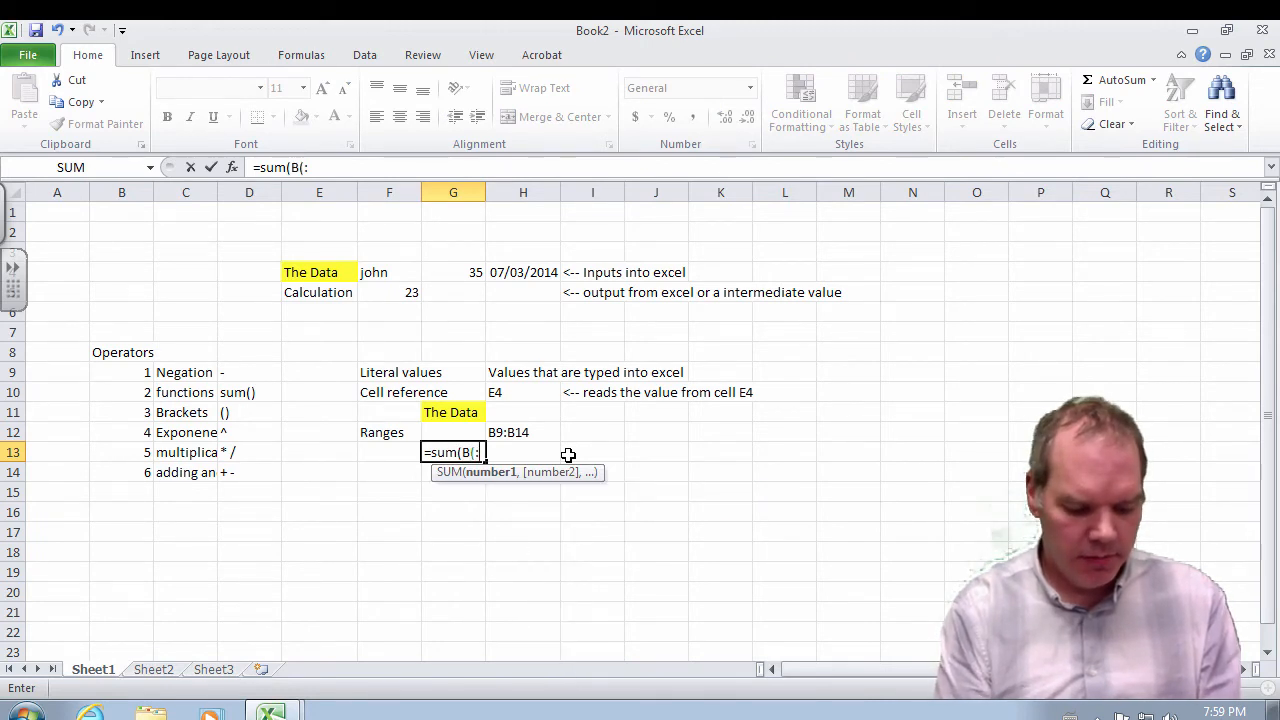
text(:B14)
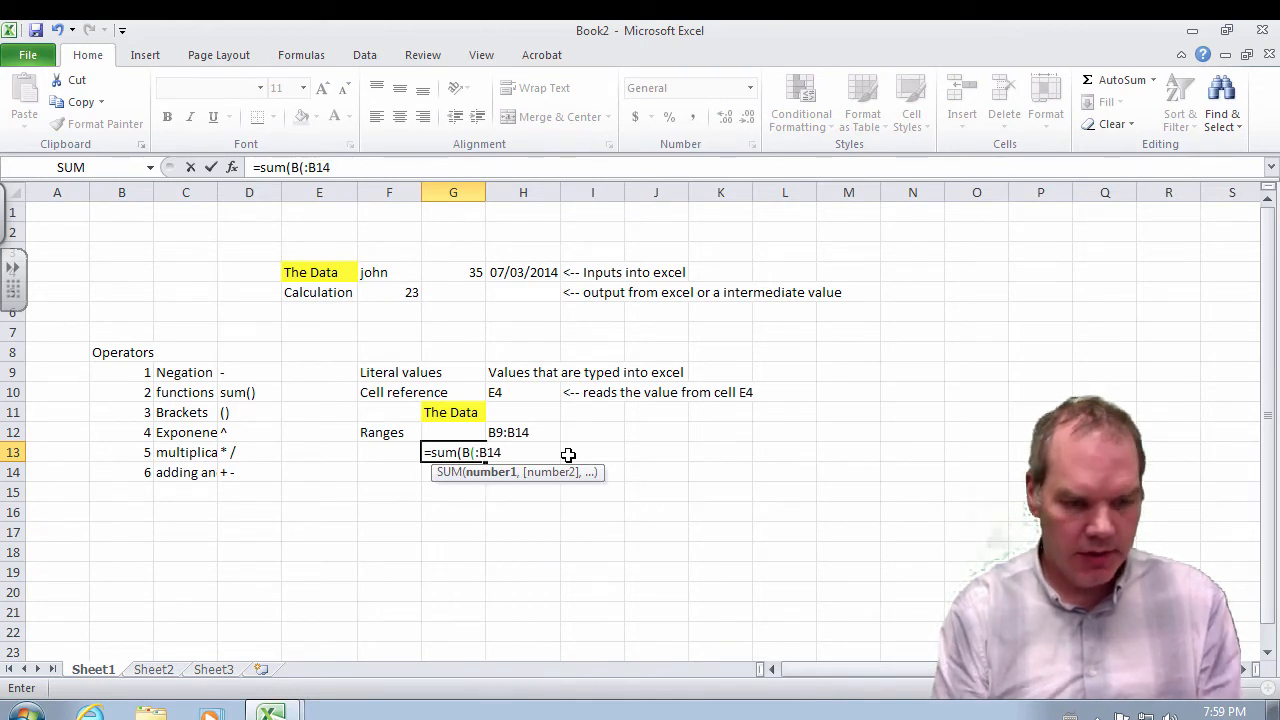
key(Return)
key(Return)
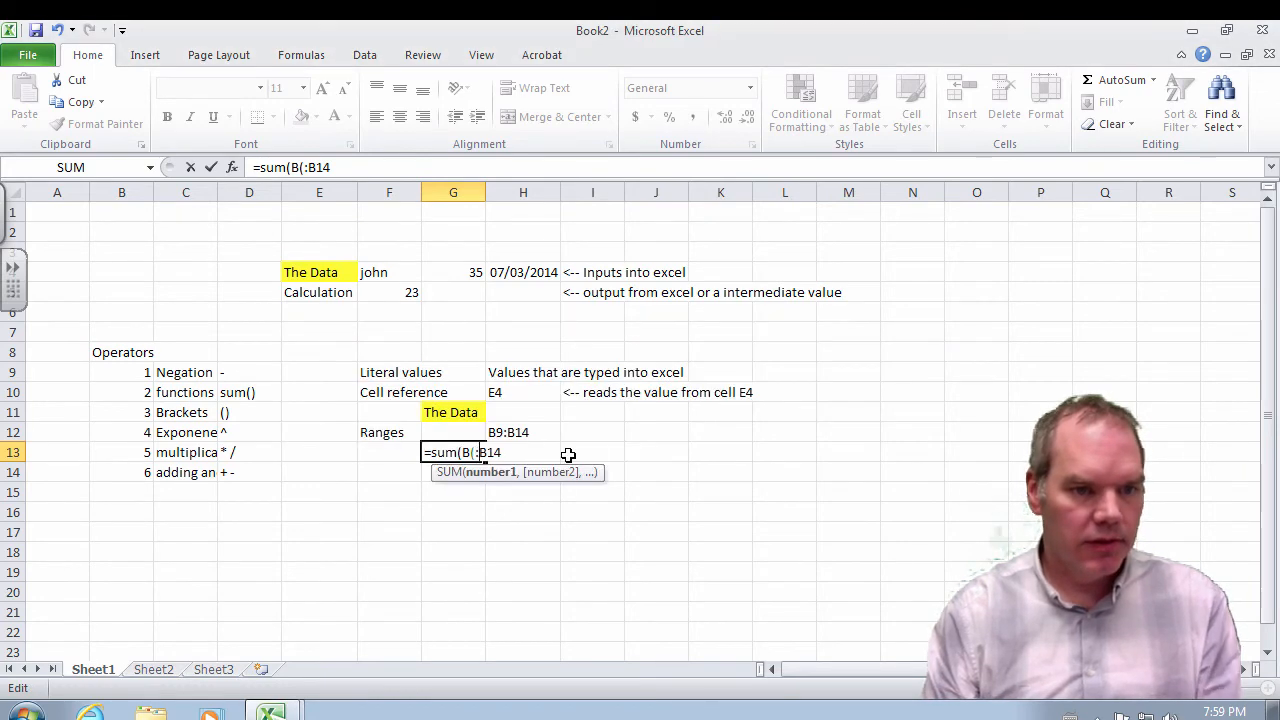
text())
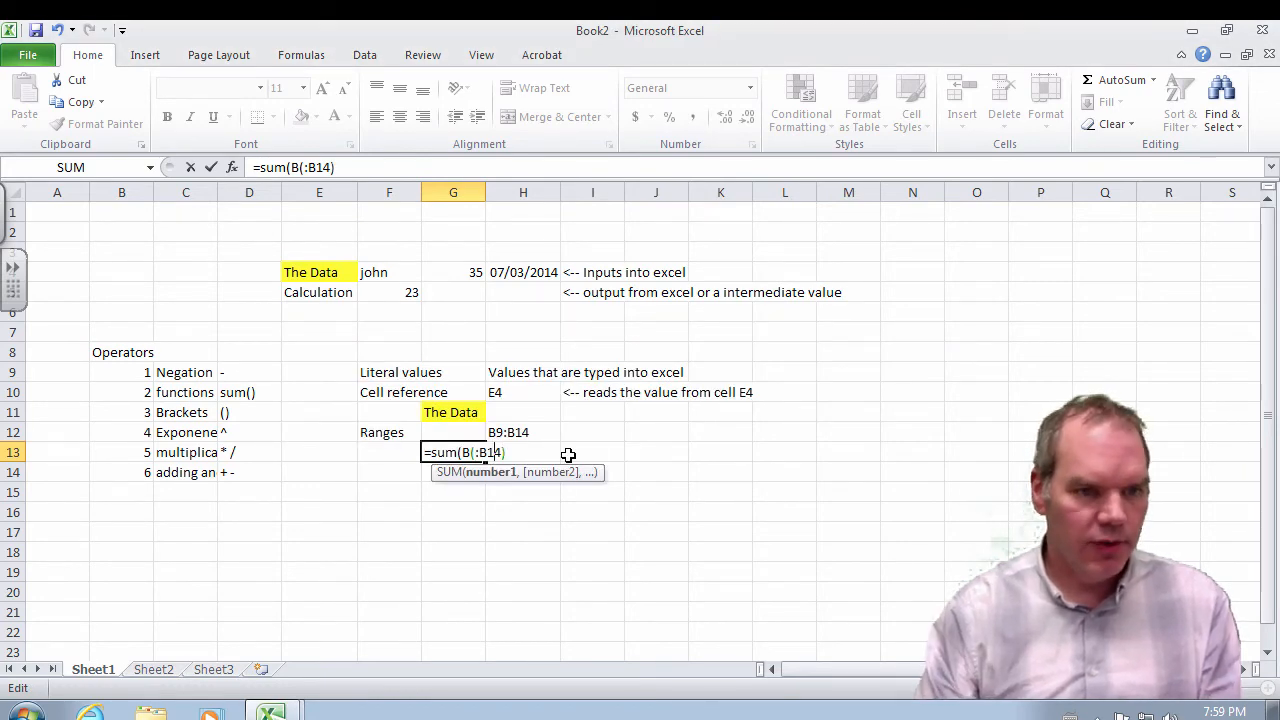
key(BackSpace)
text(9)
key(Return)
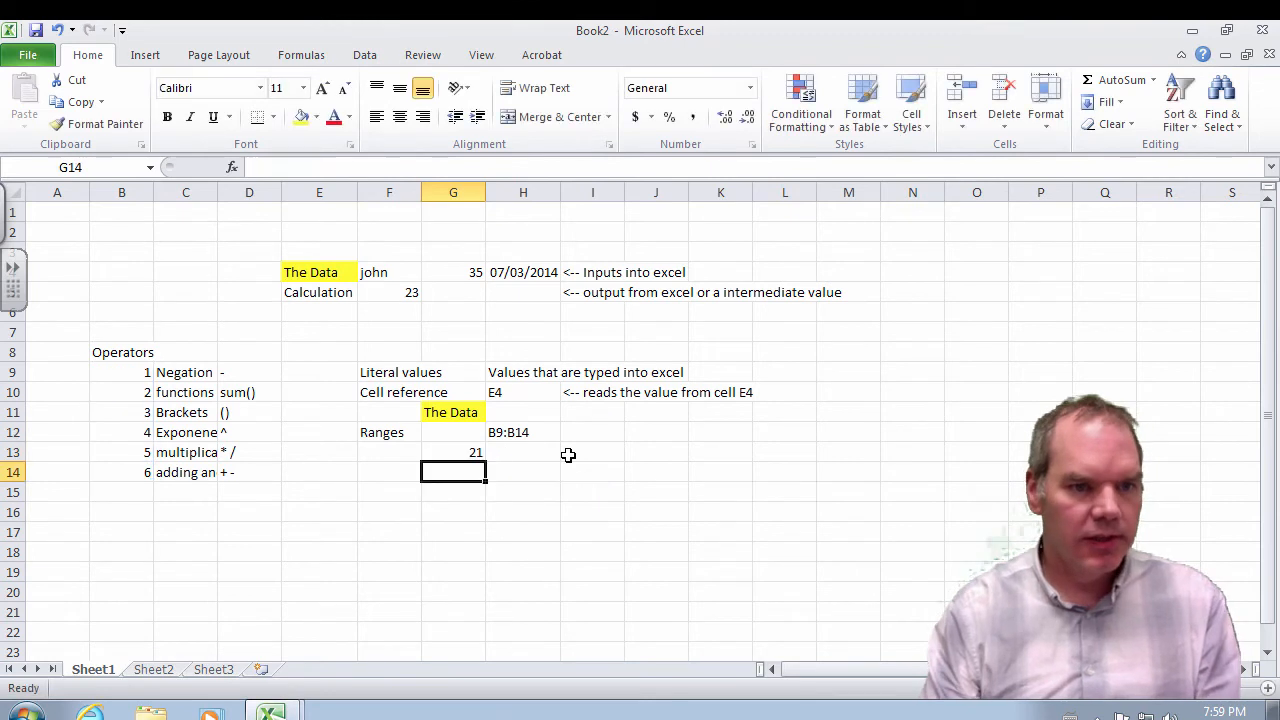
key(Up)
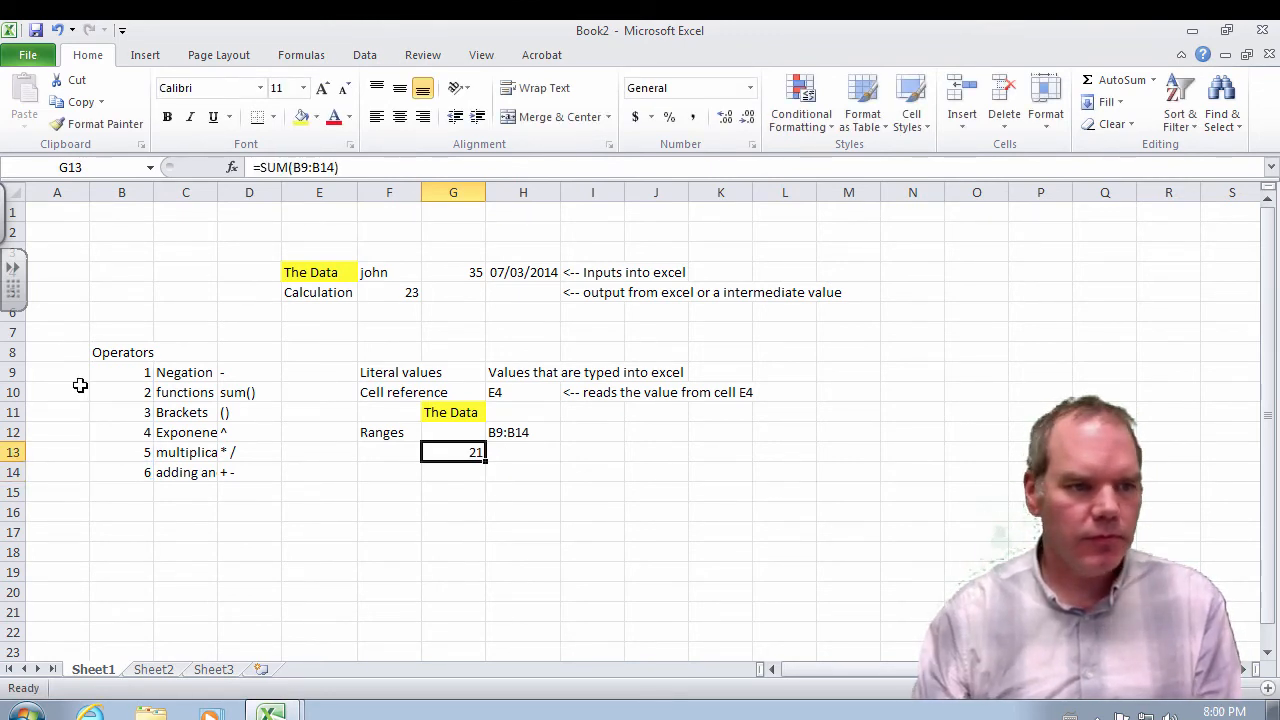
- Fill the source range B9:B14 and the sum cell G13 with the same light blue color
drag(146, 374, 140, 470)
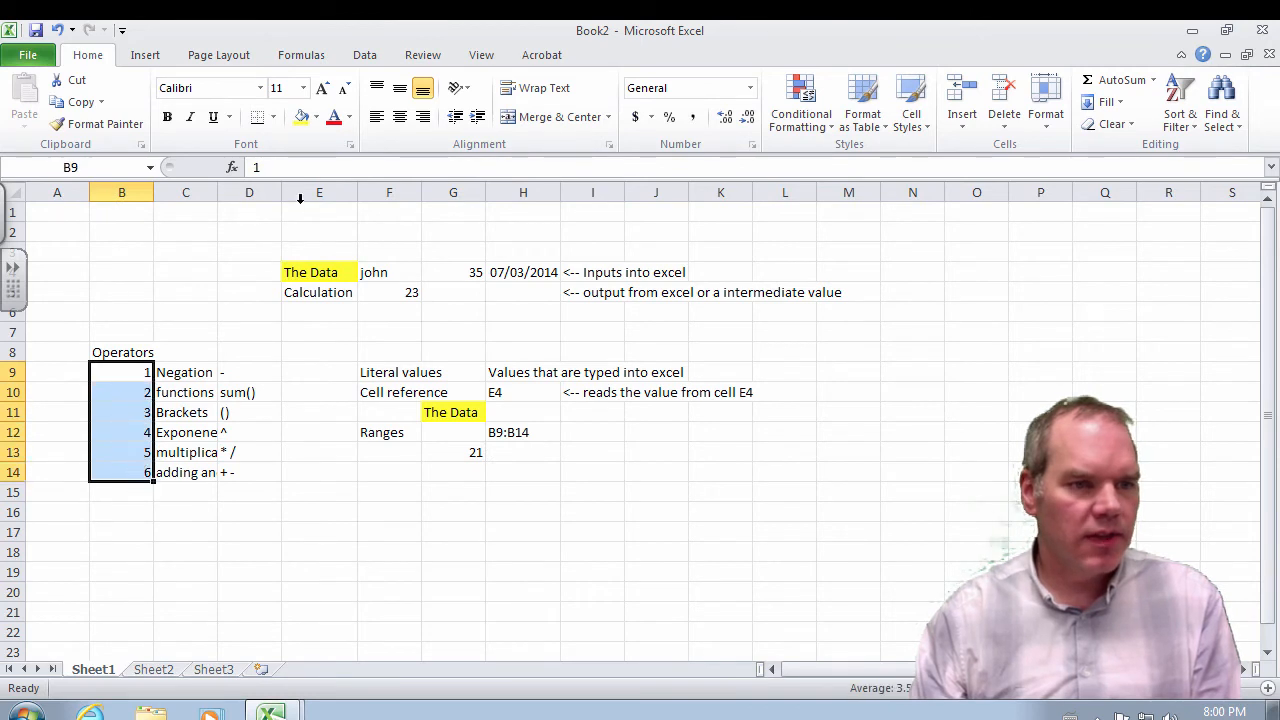
click(316, 117)
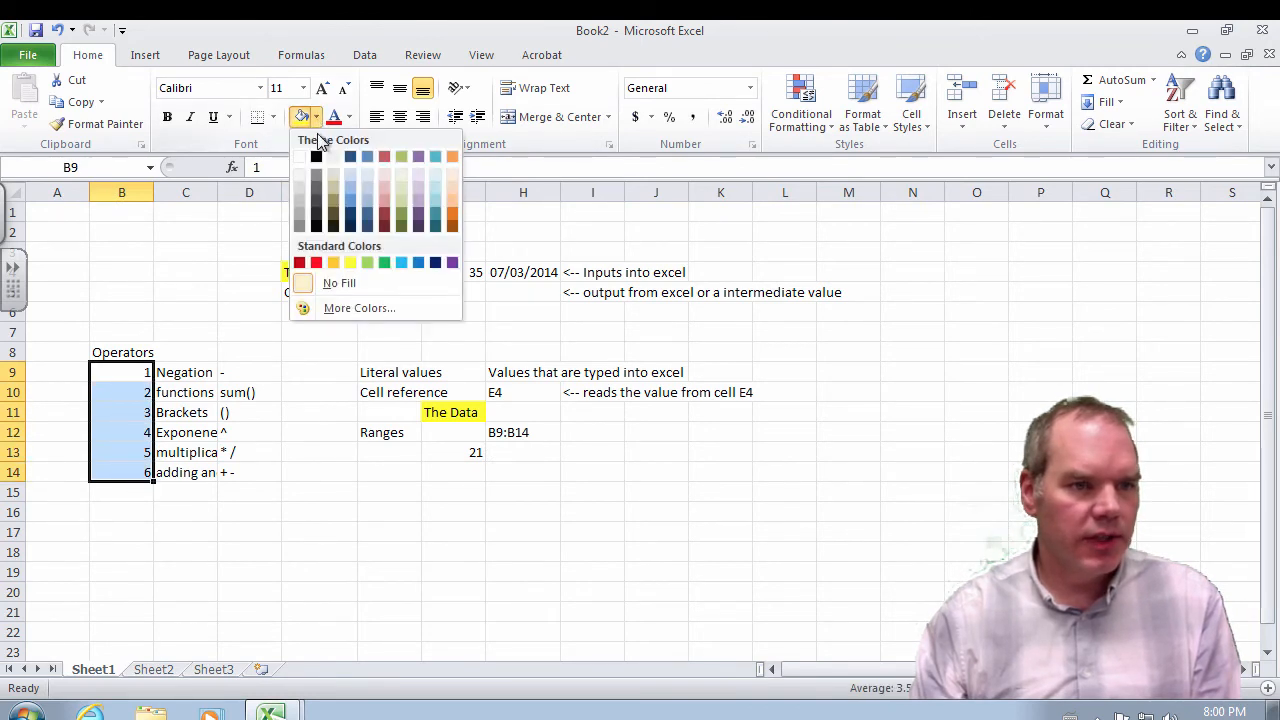
click(351, 172)
click(478, 450)
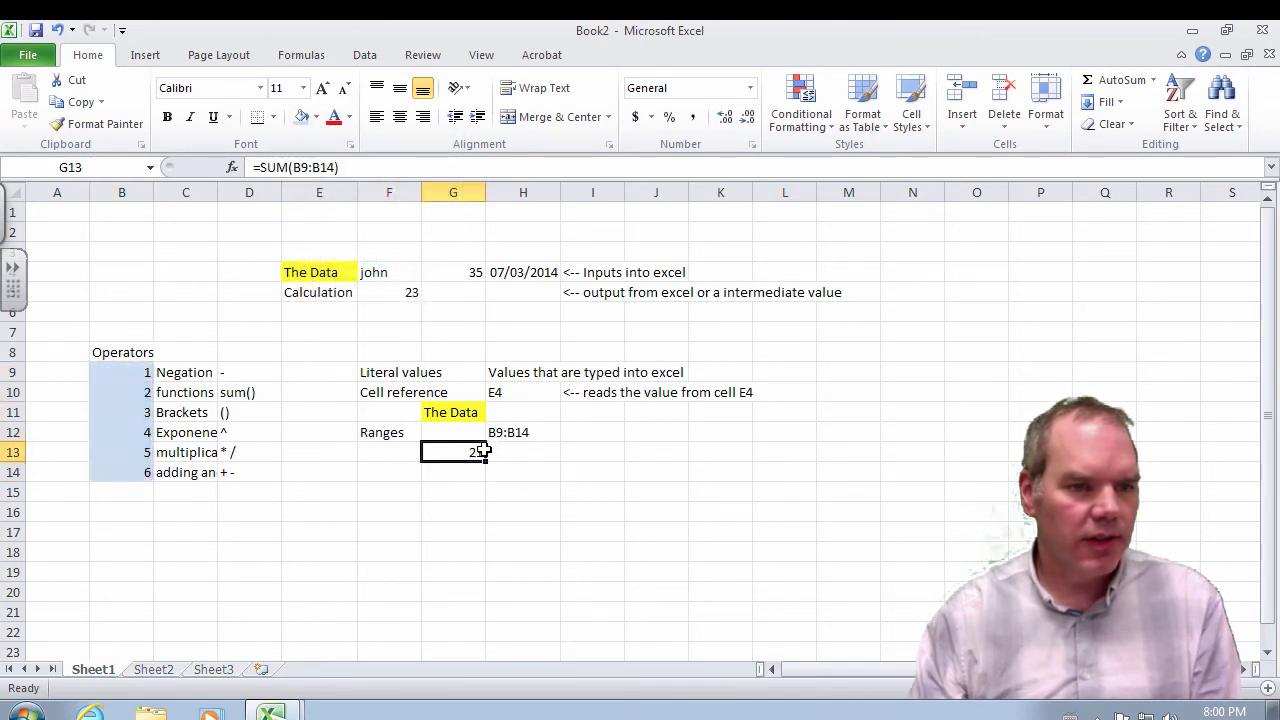
click(301, 117)
click(652, 464)
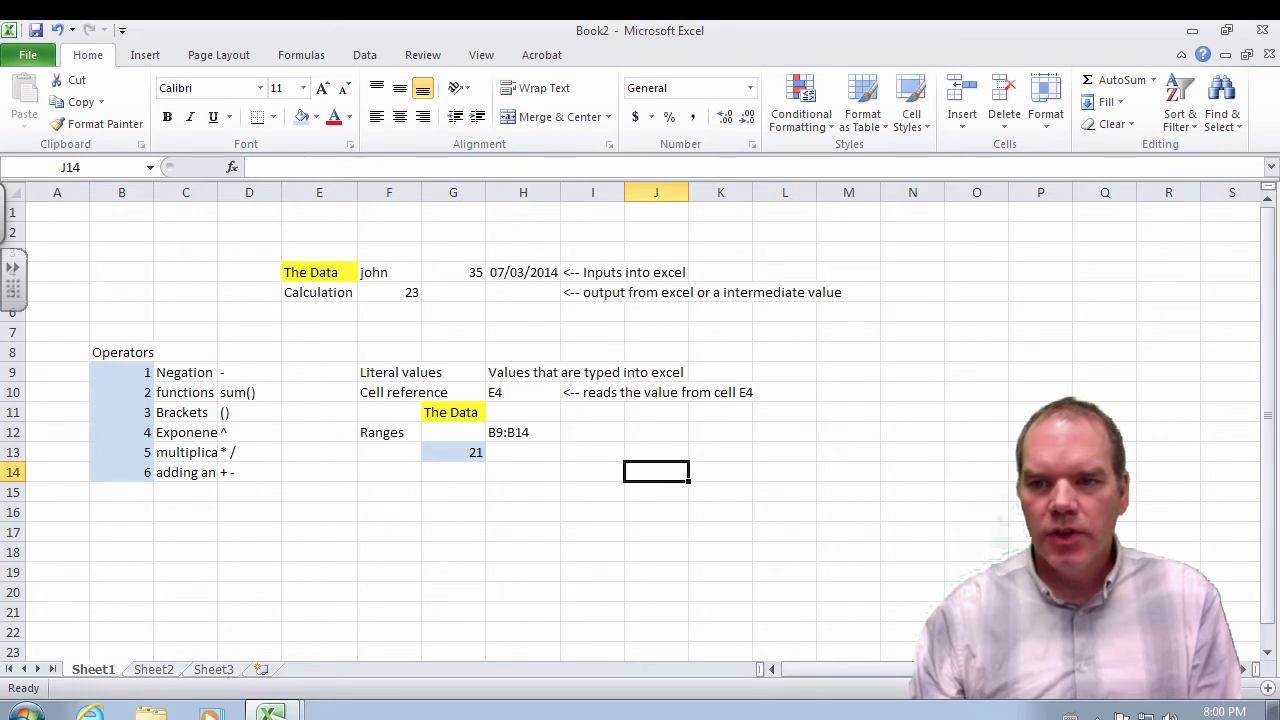
- Select column E, row 4 and cell E4 to show the cell's address, moving the floating side tab off the row 4 number
click(463, 510)
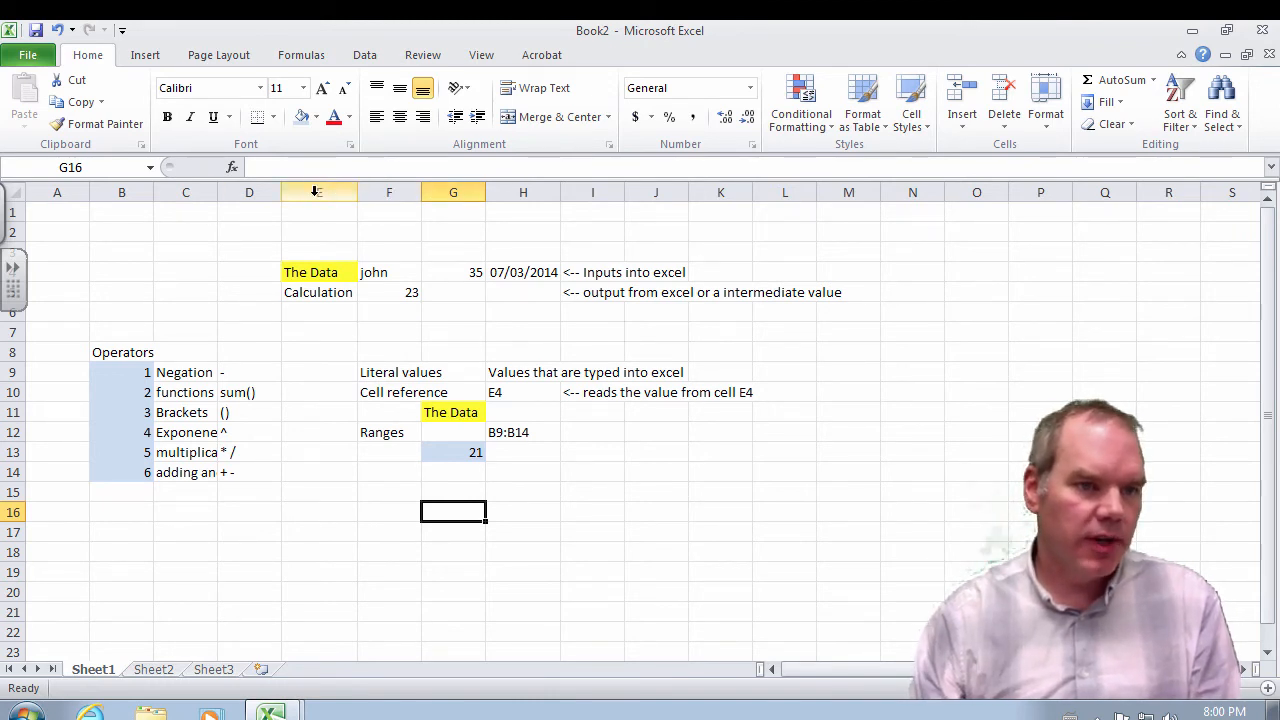
click(315, 192)
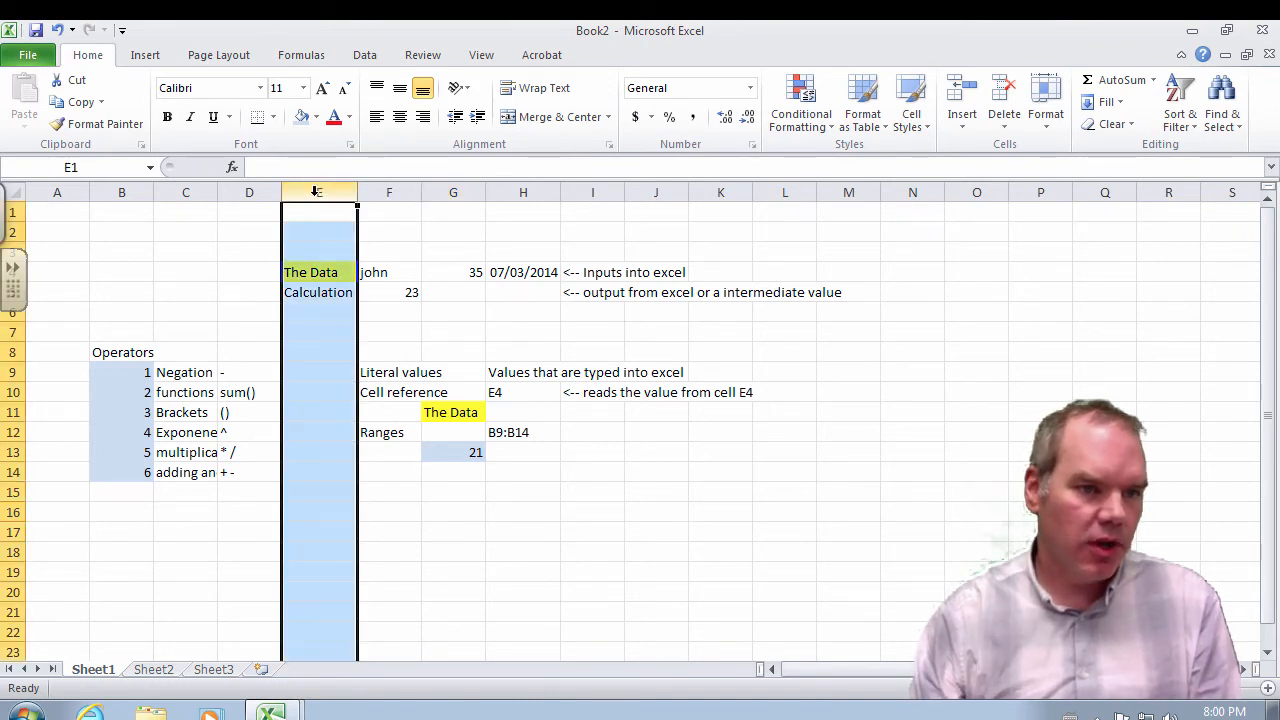
drag(20, 289, 22, 716)
click(11, 274)
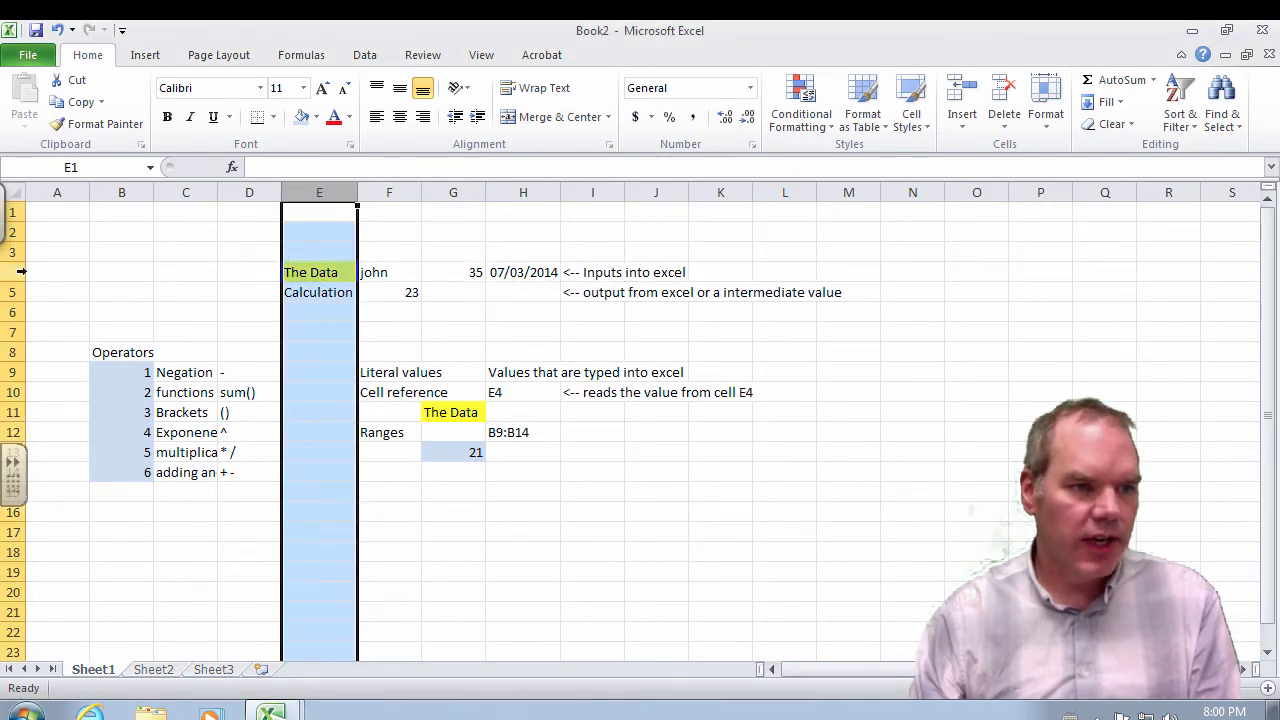
click(20, 272)
click(345, 272)
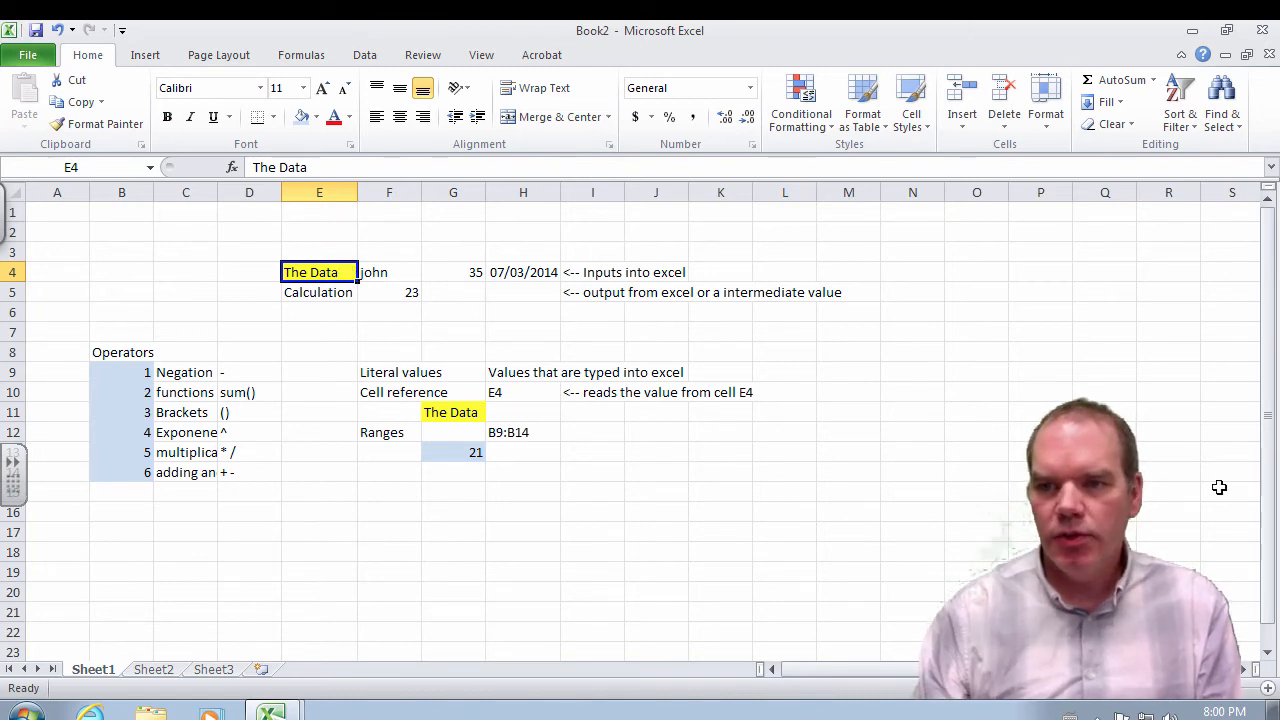
click(994, 394)
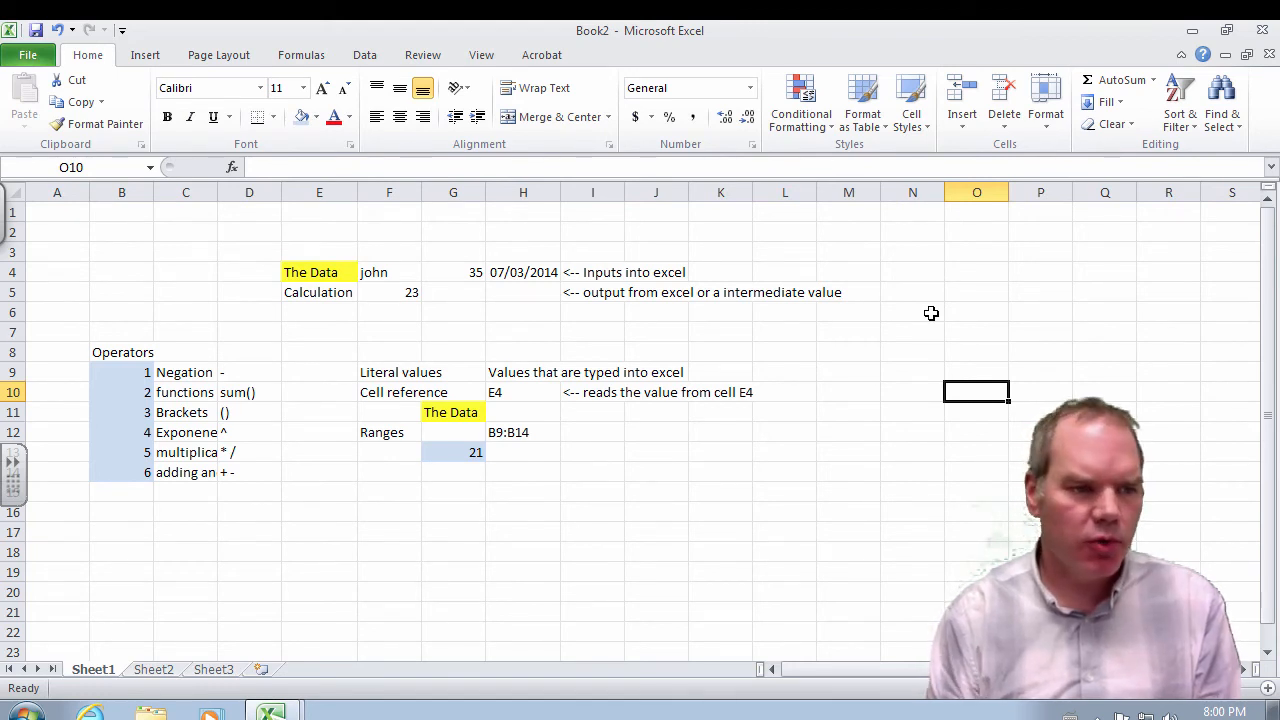
- Delete the numbers in B11:B14
click(110, 372)
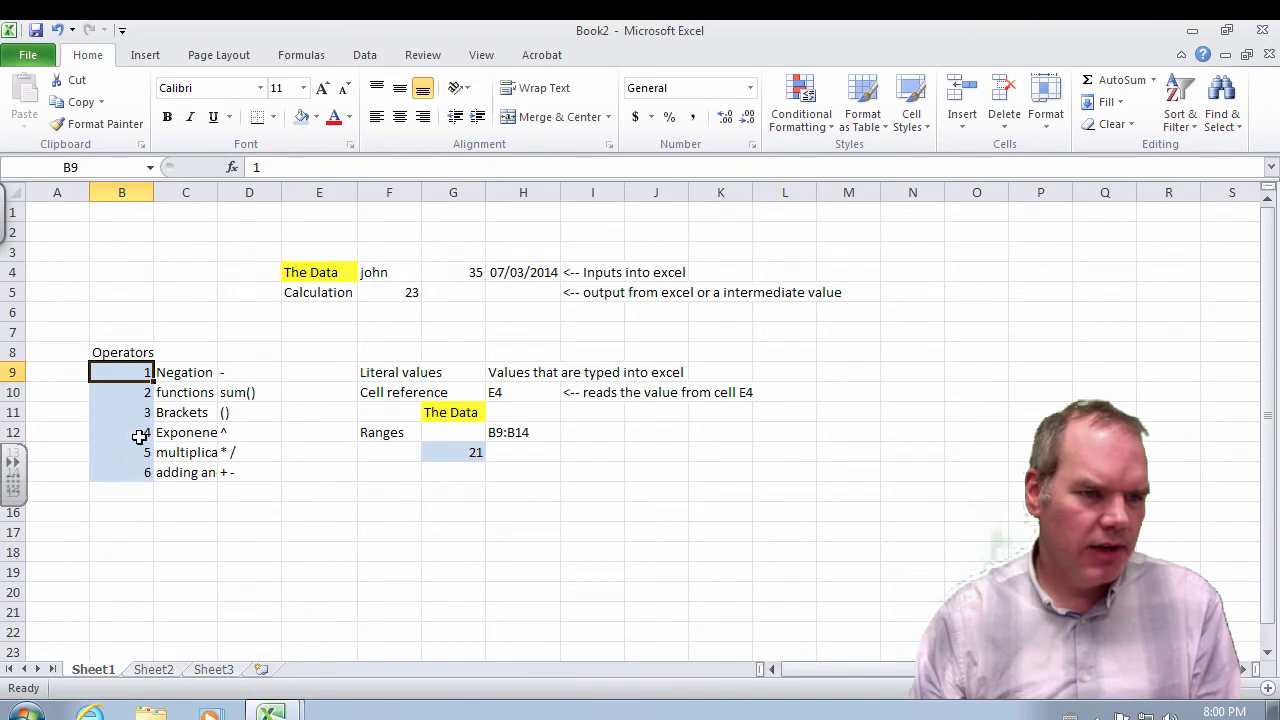
click(248, 532)
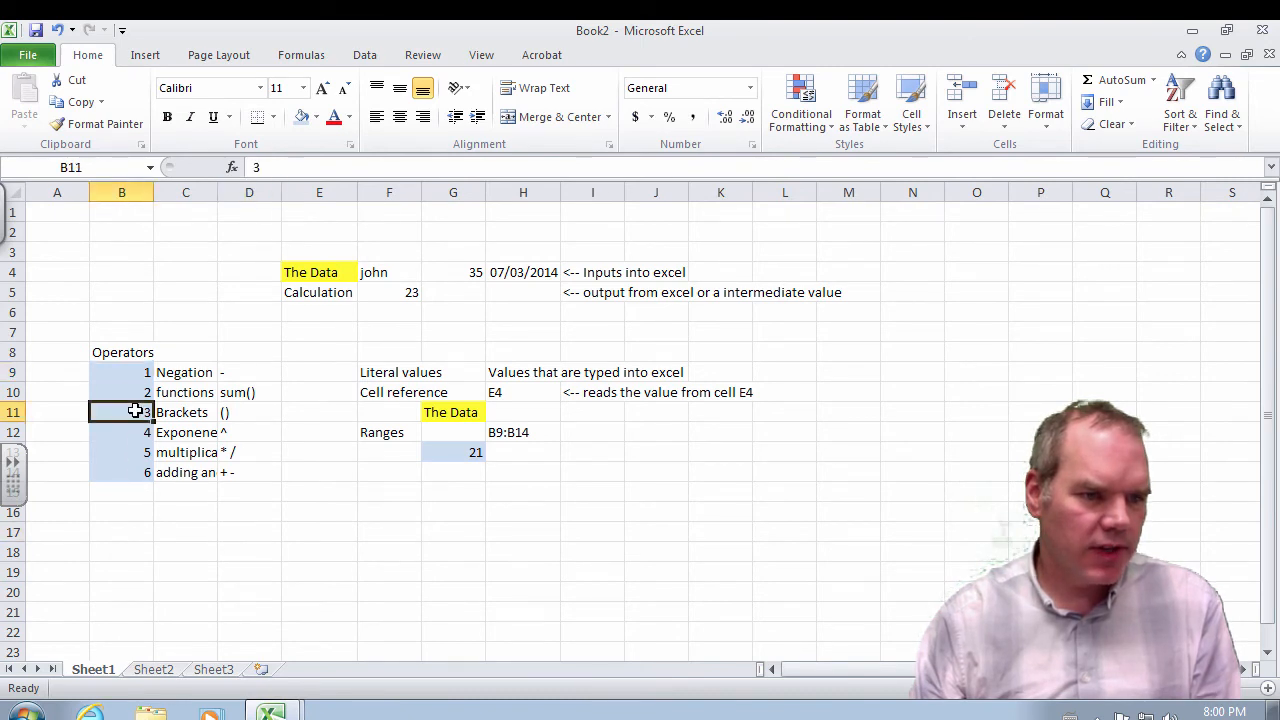
drag(134, 410, 134, 469)
key(Delete)
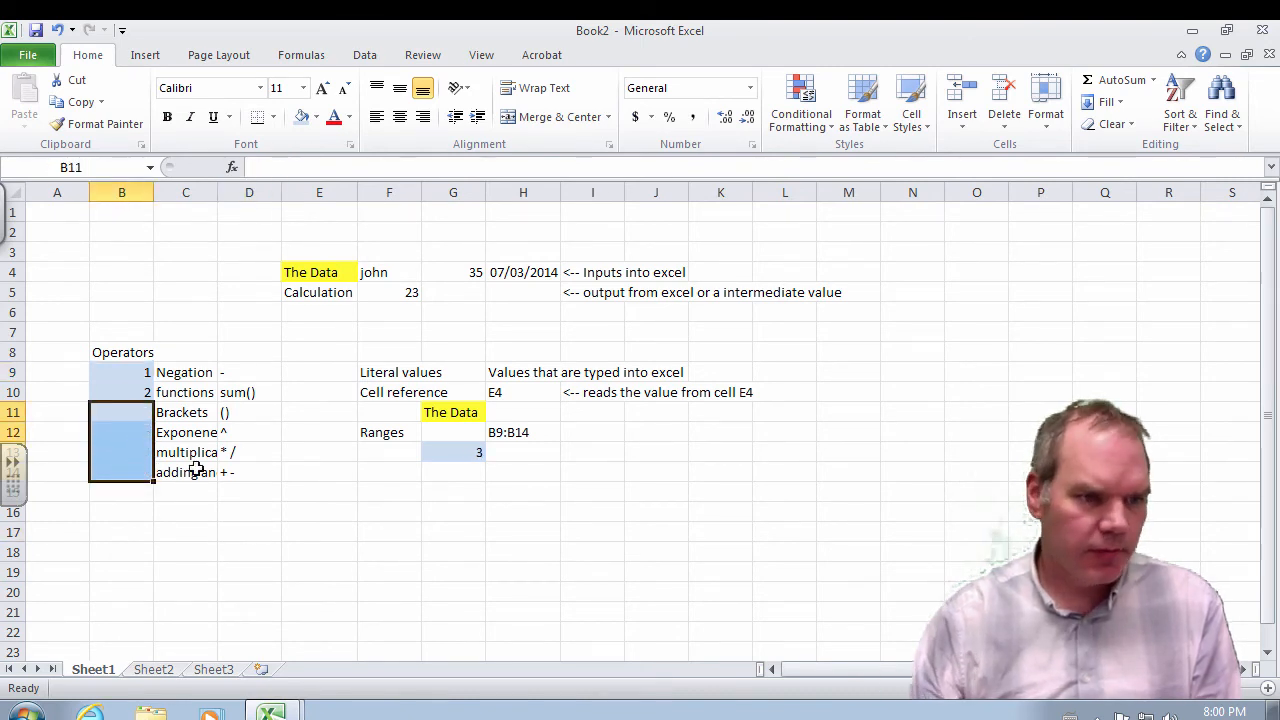
- Try filling cells down to B14 from B9 alone, and undo that fill
click(136, 372)
drag(136, 372, 136, 388)
click(150, 372)
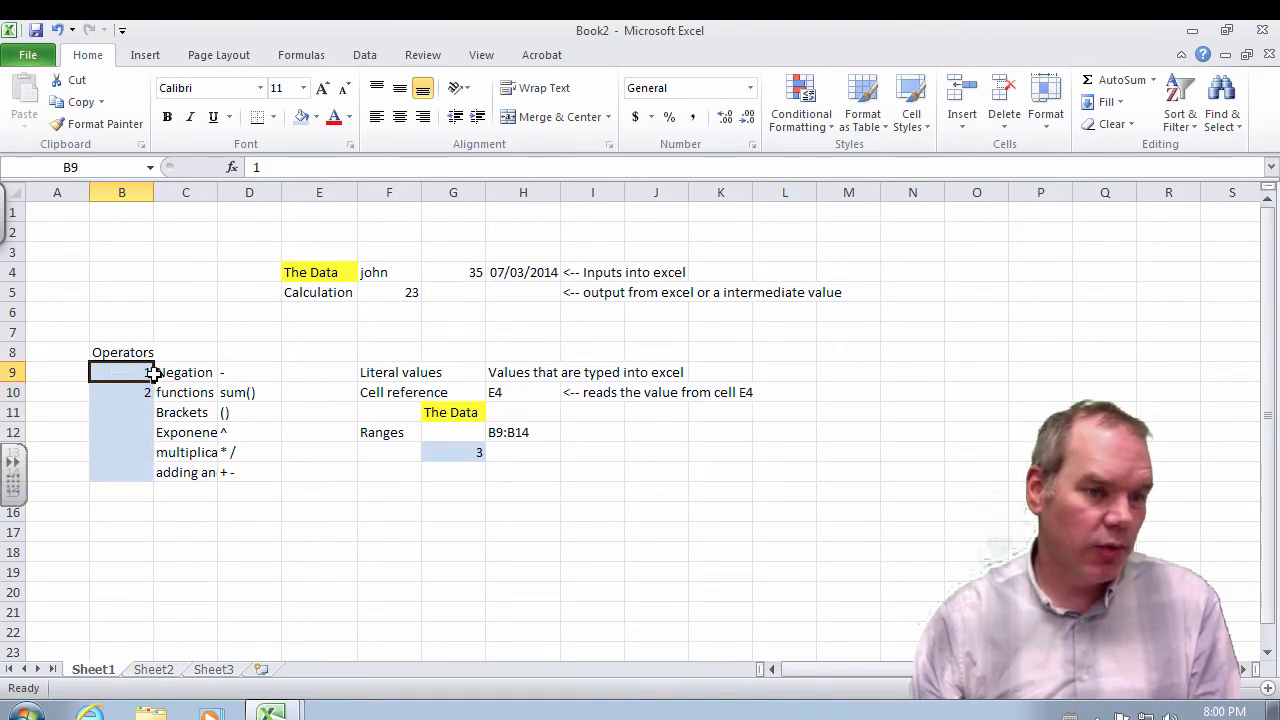
drag(152, 380, 151, 481)
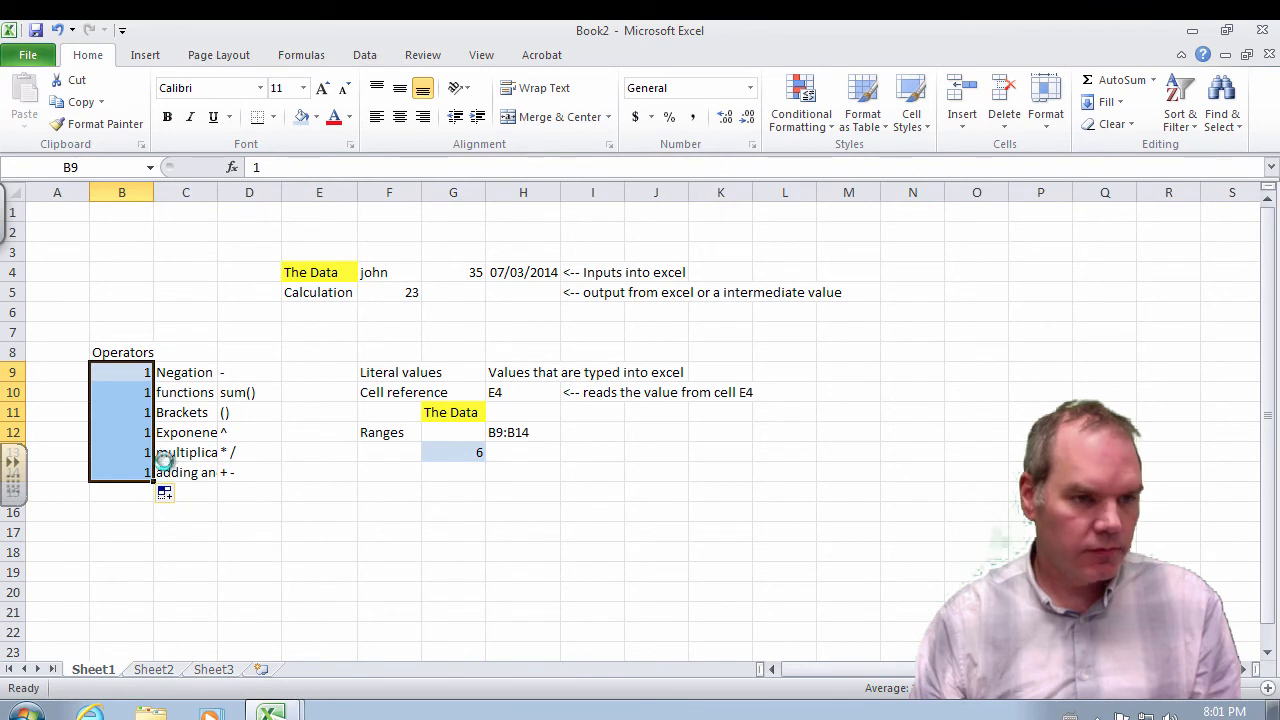
key(ctrl+z)
- Fill B9:B14 with the series 1 to 6, continuing from the first two numbers
drag(126, 373, 150, 481)
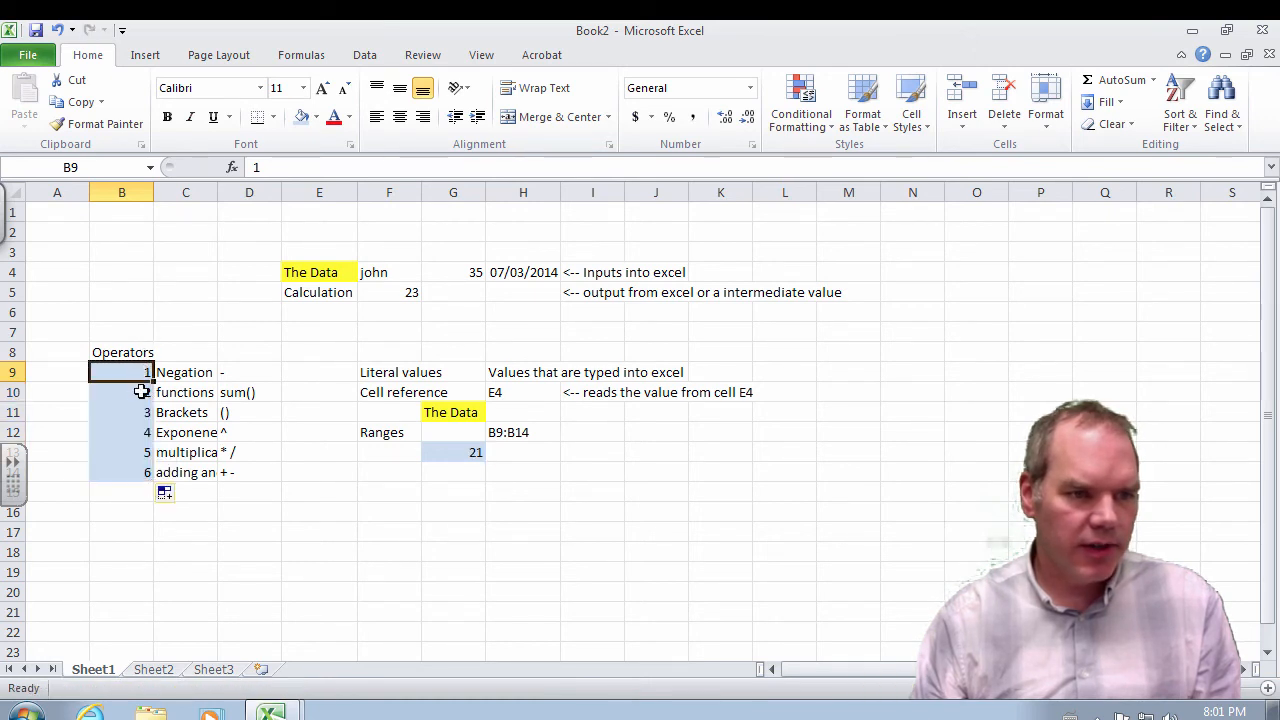
ctrl+click(178, 332)
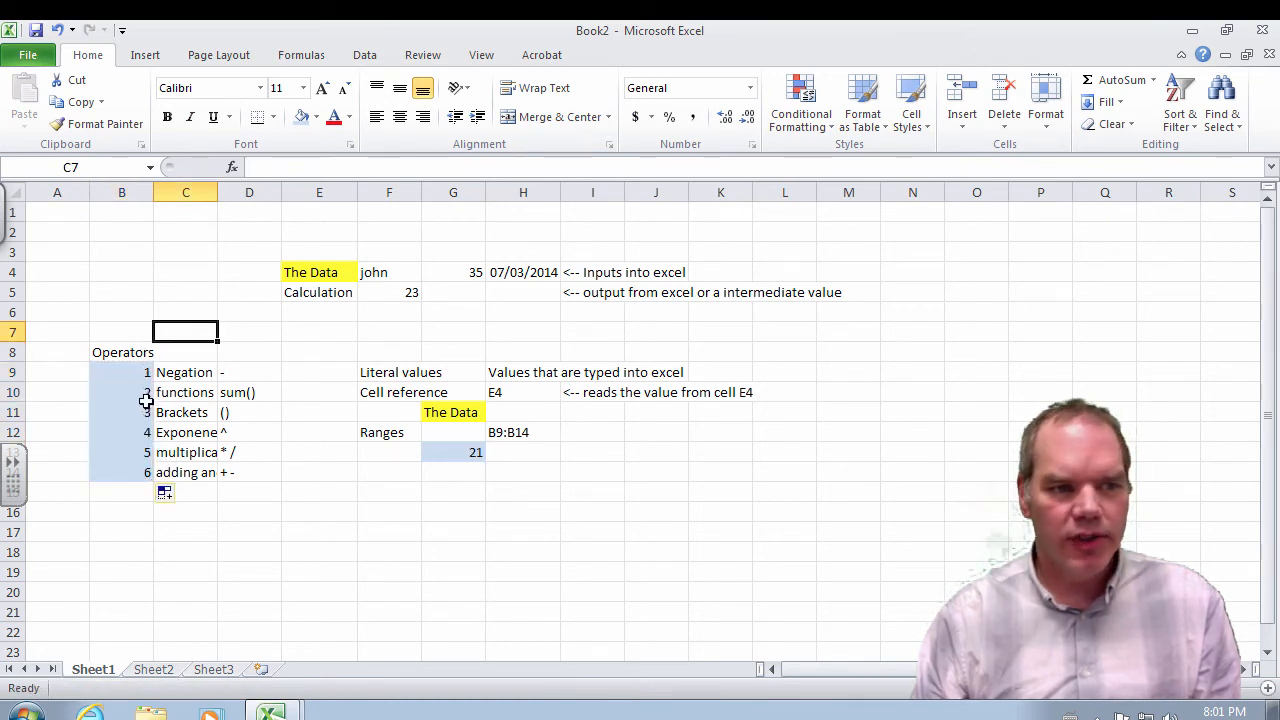
drag(138, 368, 152, 480)
click(263, 491)
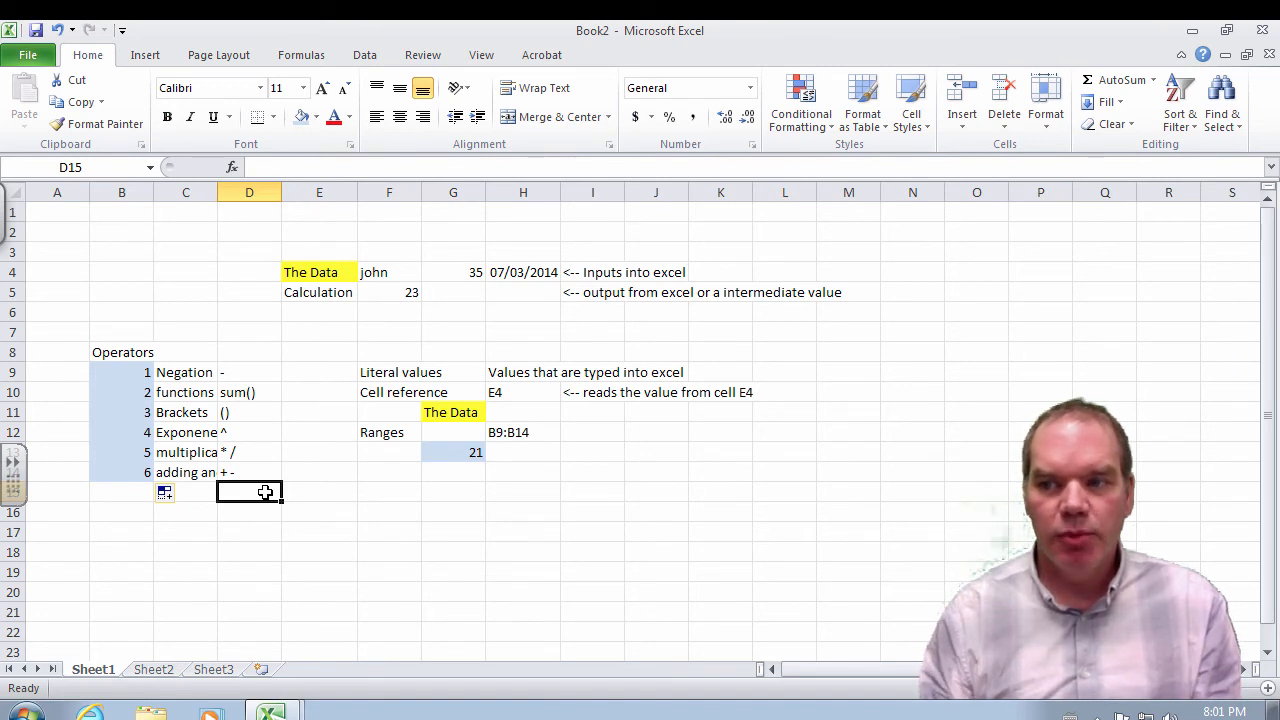
- Enter the label Calculation in cell F16
click(130, 398)
click(128, 416)
click(404, 532)
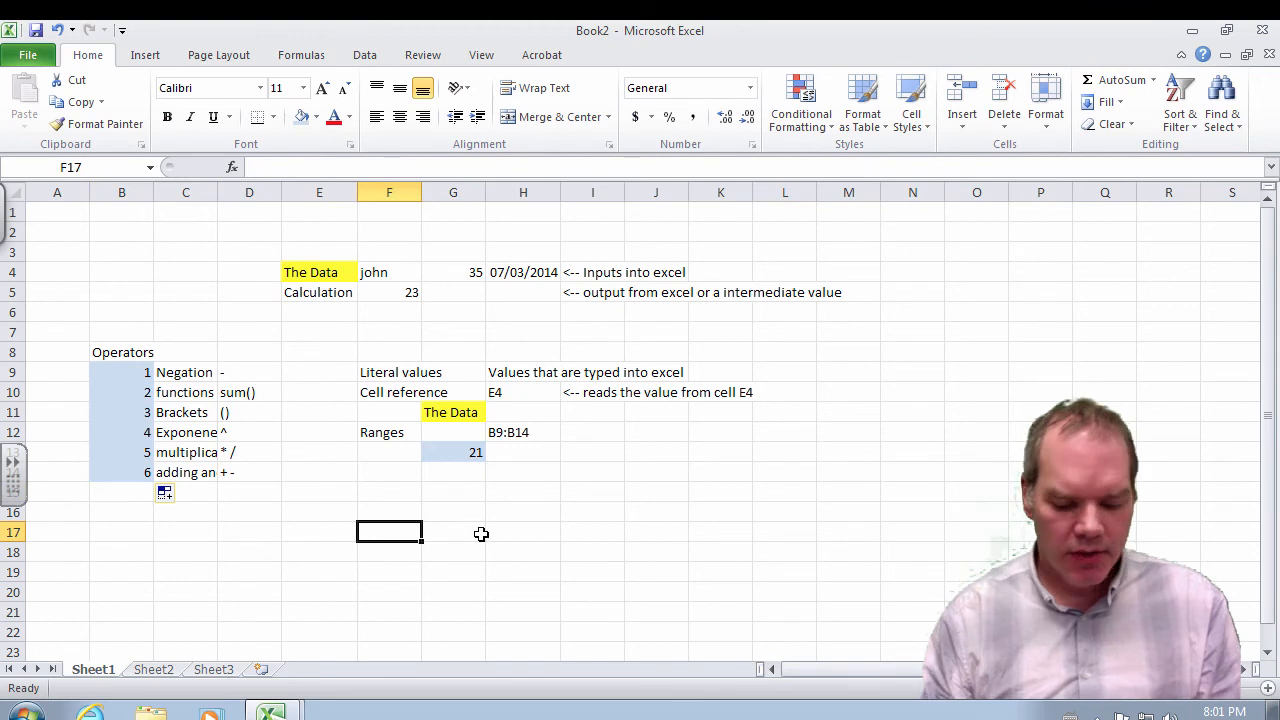
key(Up)
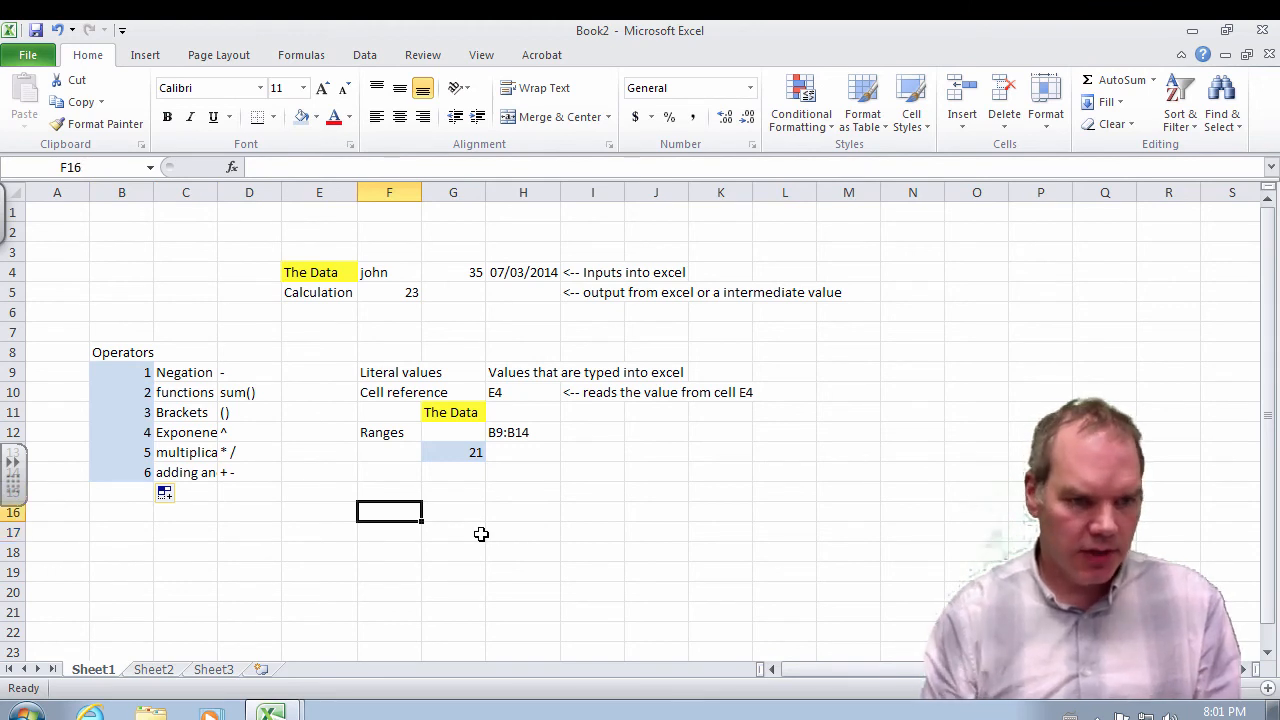
text(Calculation)
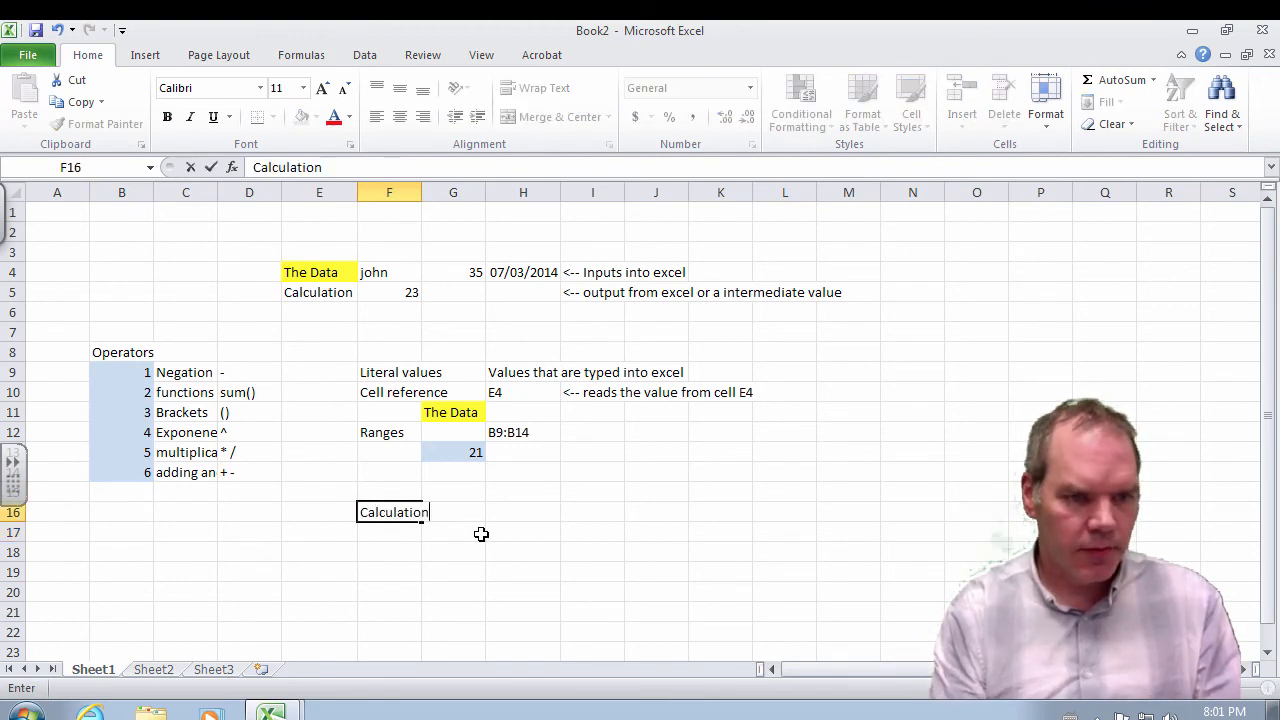
key(Right)
- Enter the formula =B10+B12 +B14 in H16 and open it to view its referenced cells
key(Right)
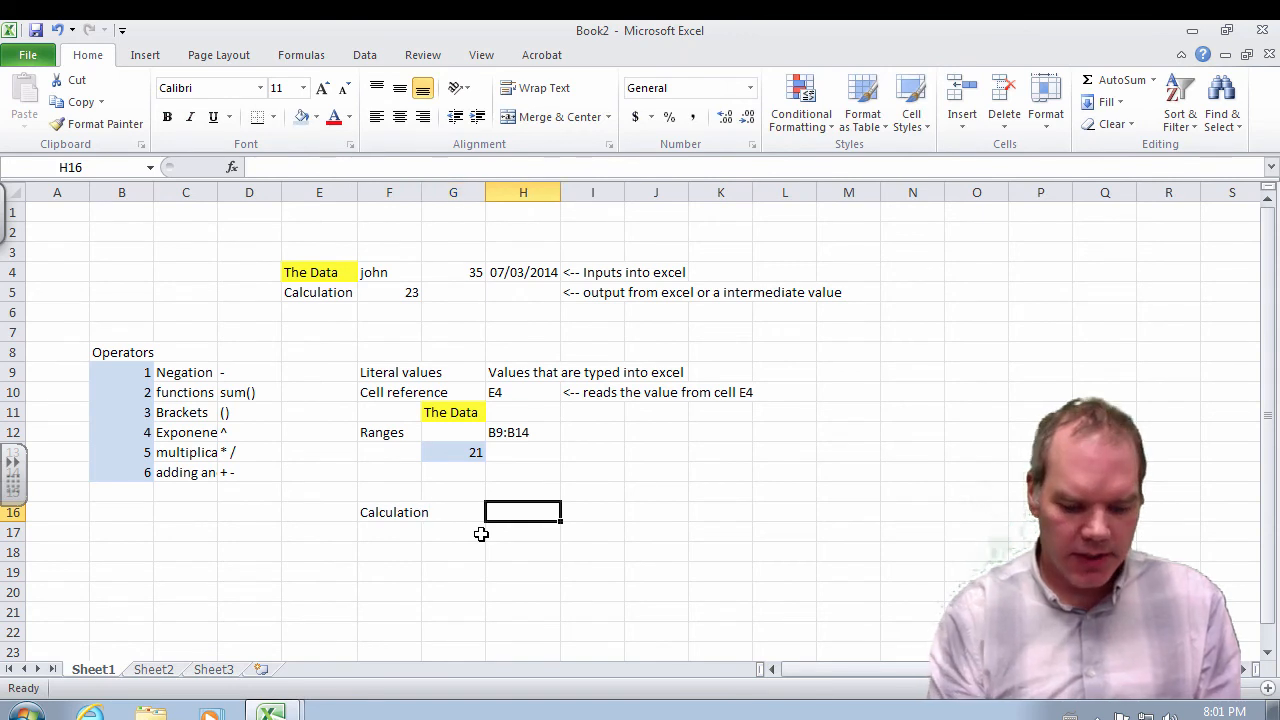
text(=)
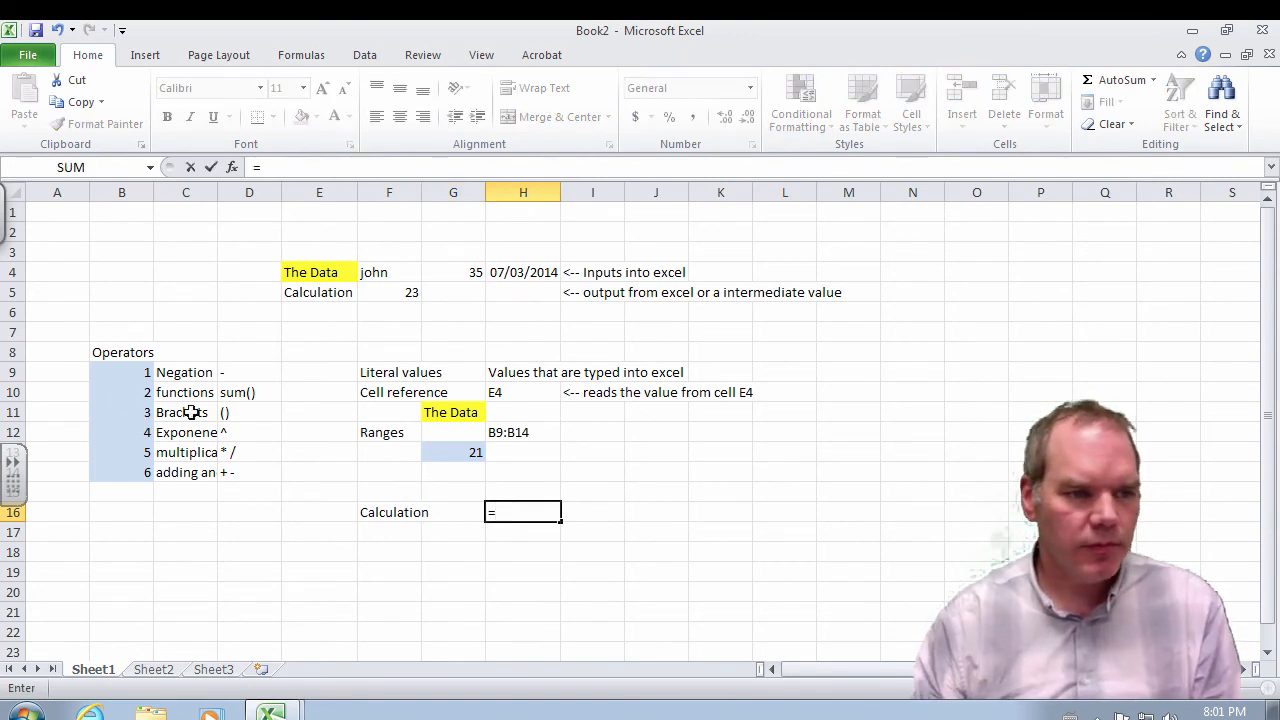
click(120, 392)
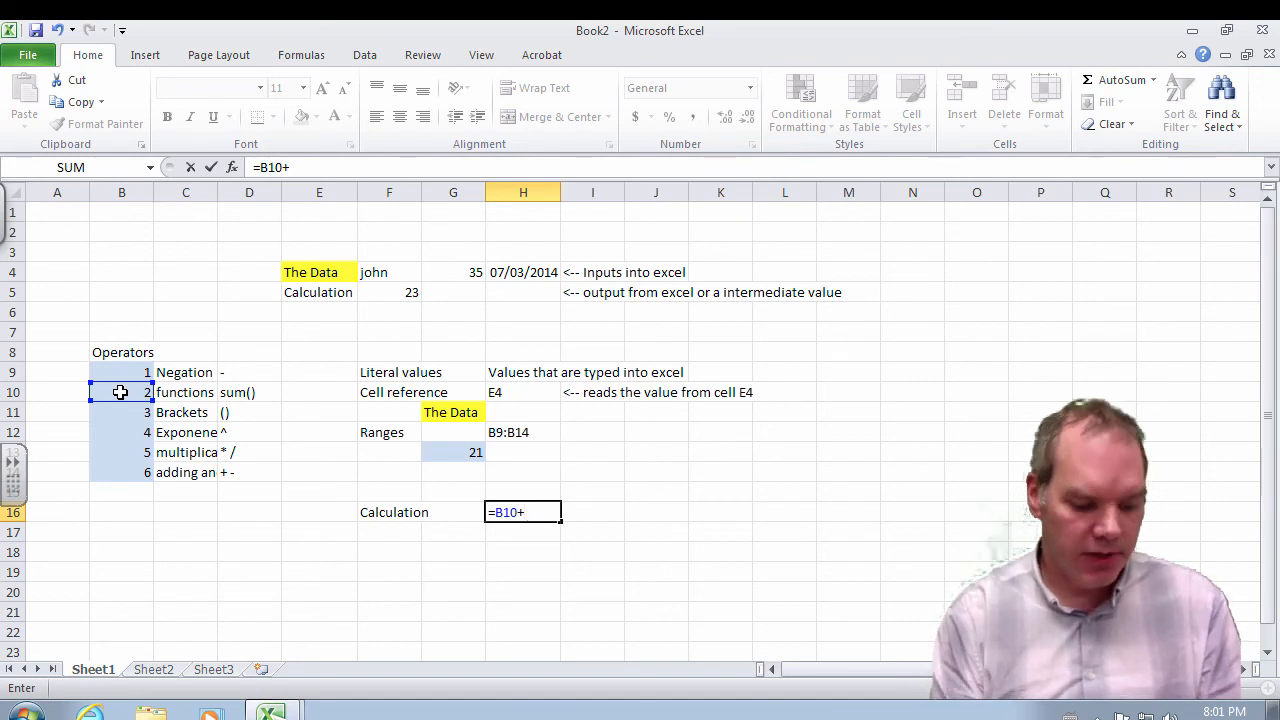
text(B12)
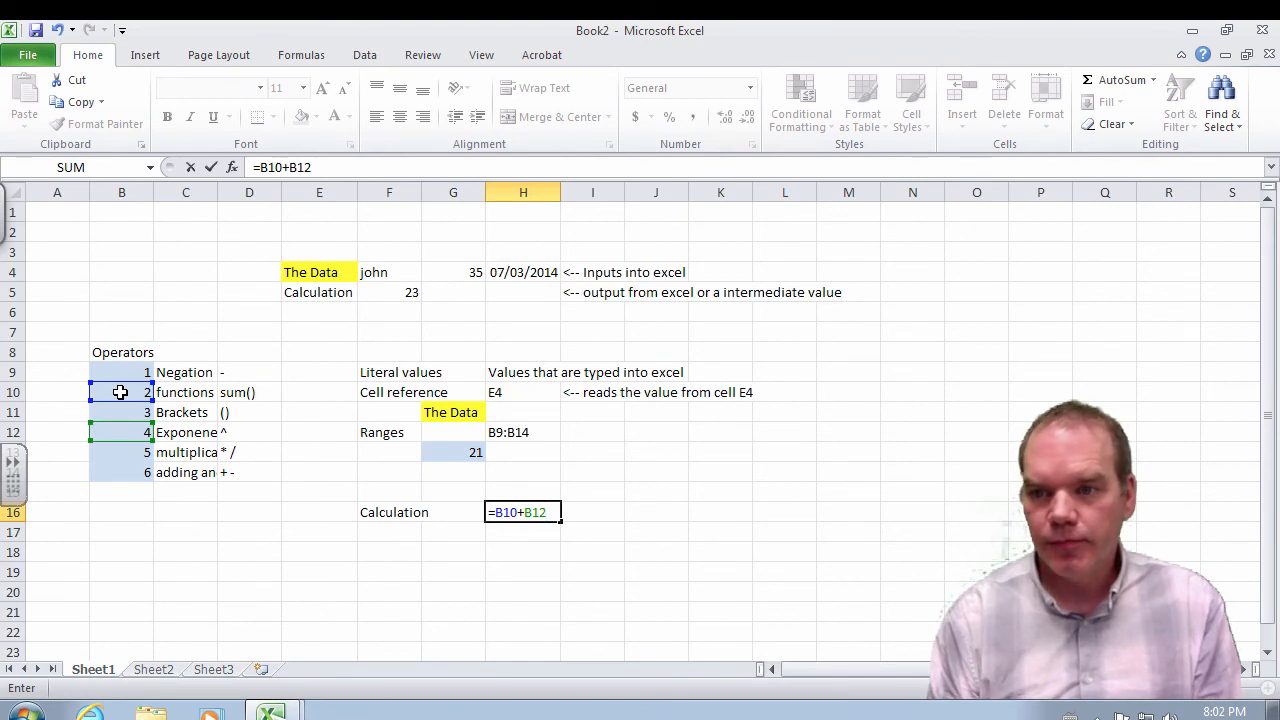
text( +)
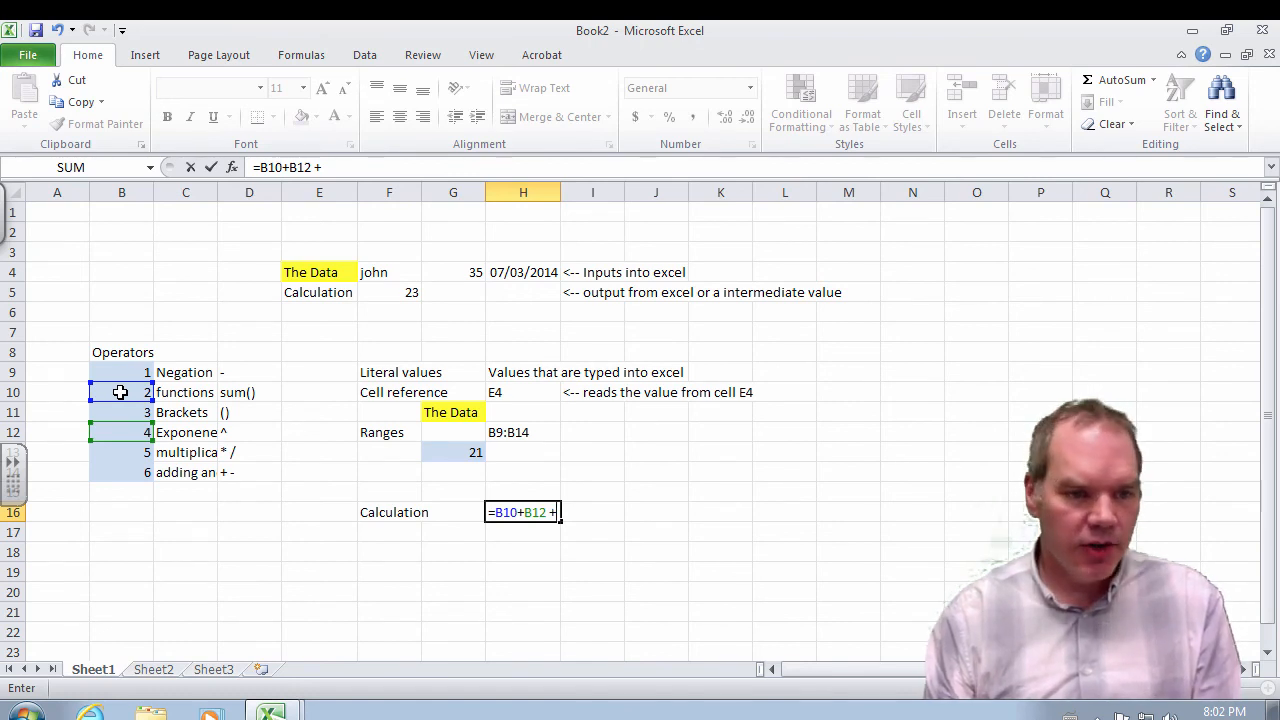
key(Left)
key(Left)
key(Left)
key(Left)
key(Left)
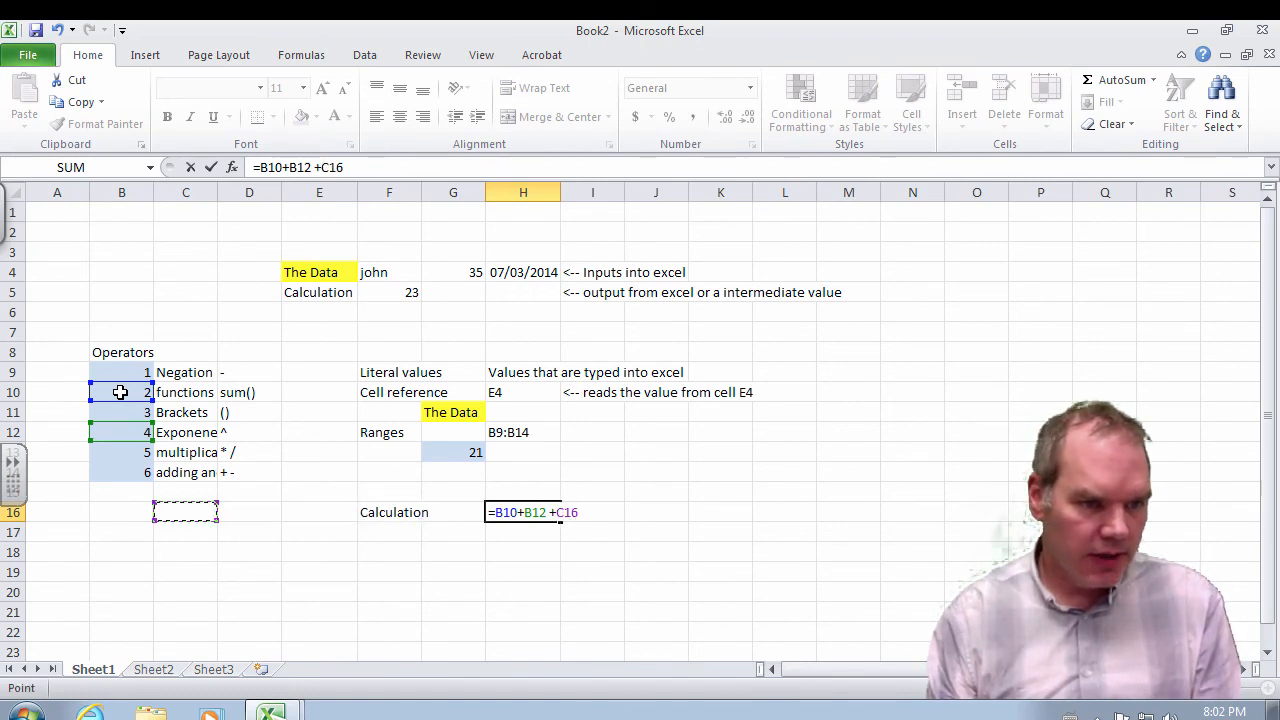
key(Left)
key(Left)
key(Up)
key(Up)
key(Up)
key(Right)
key(Down)
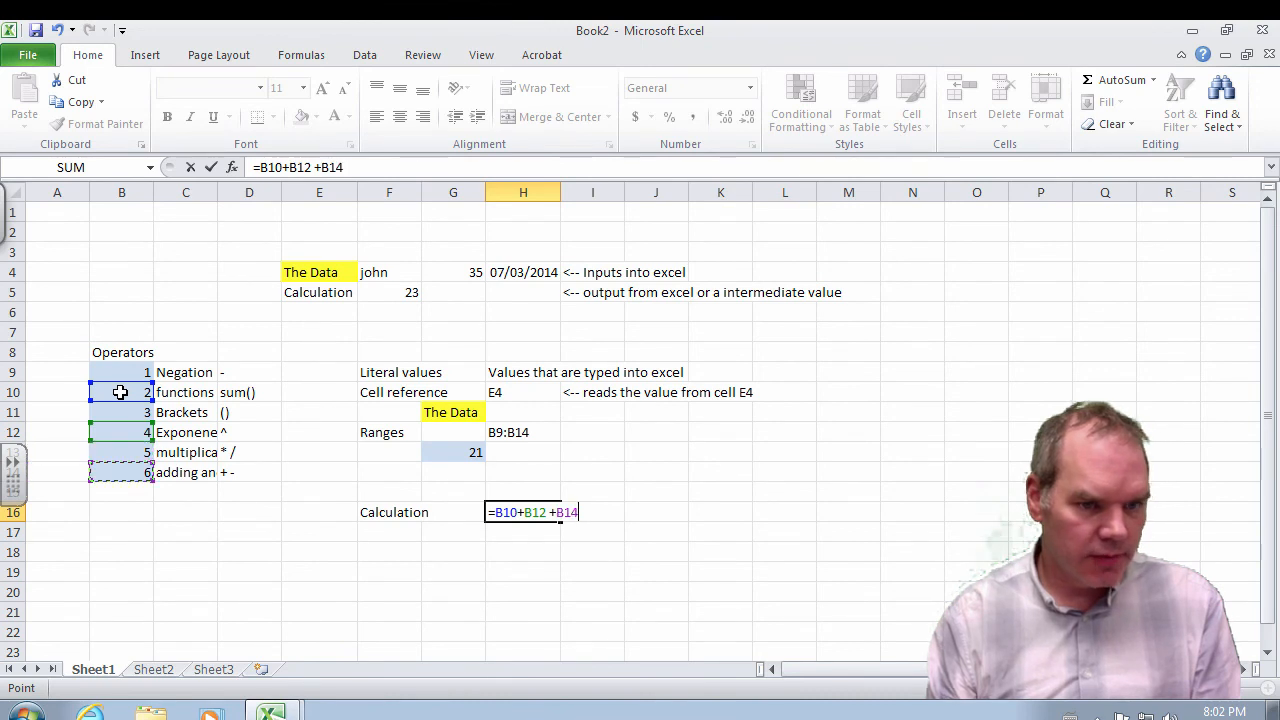
key(Return)
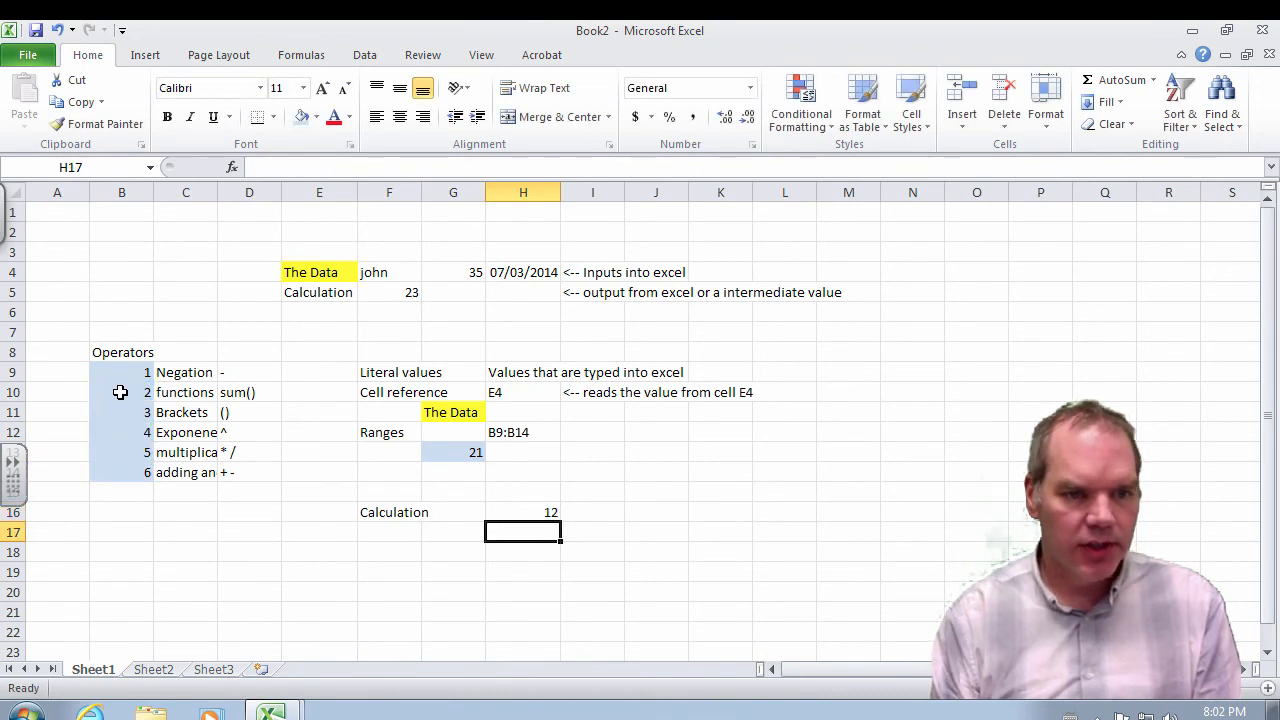
key(Up)
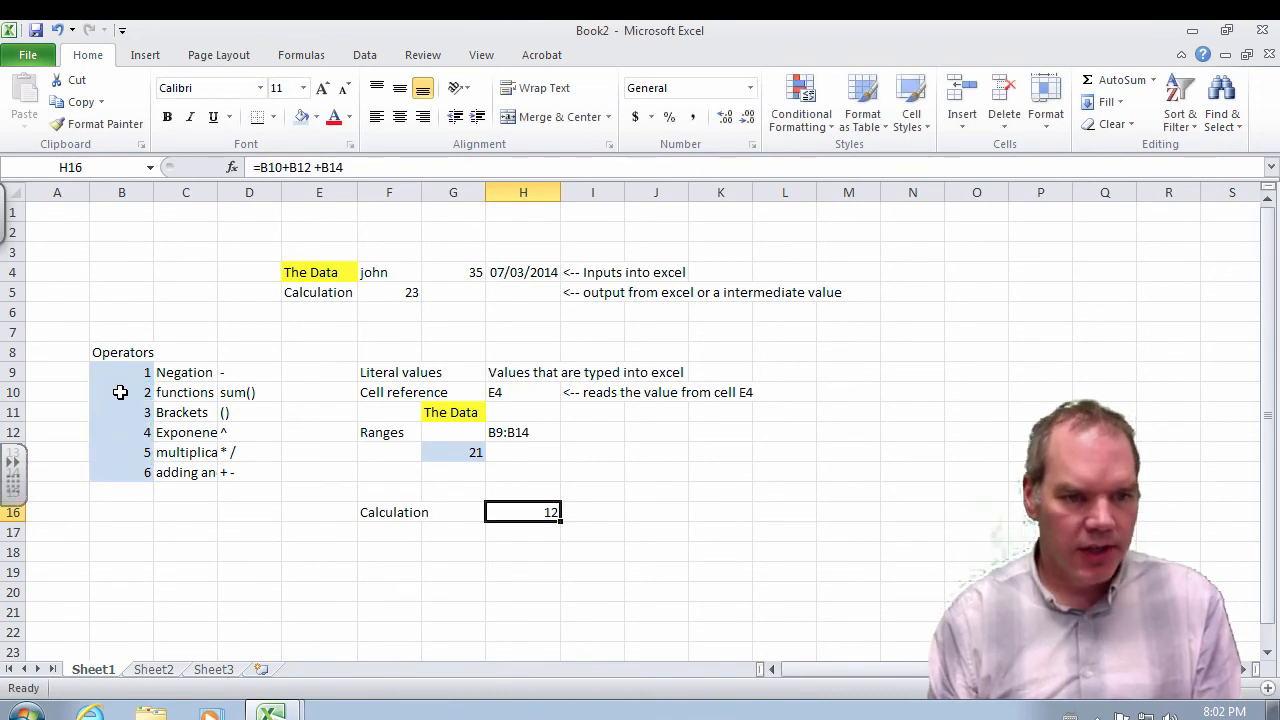
double_click(540, 513)
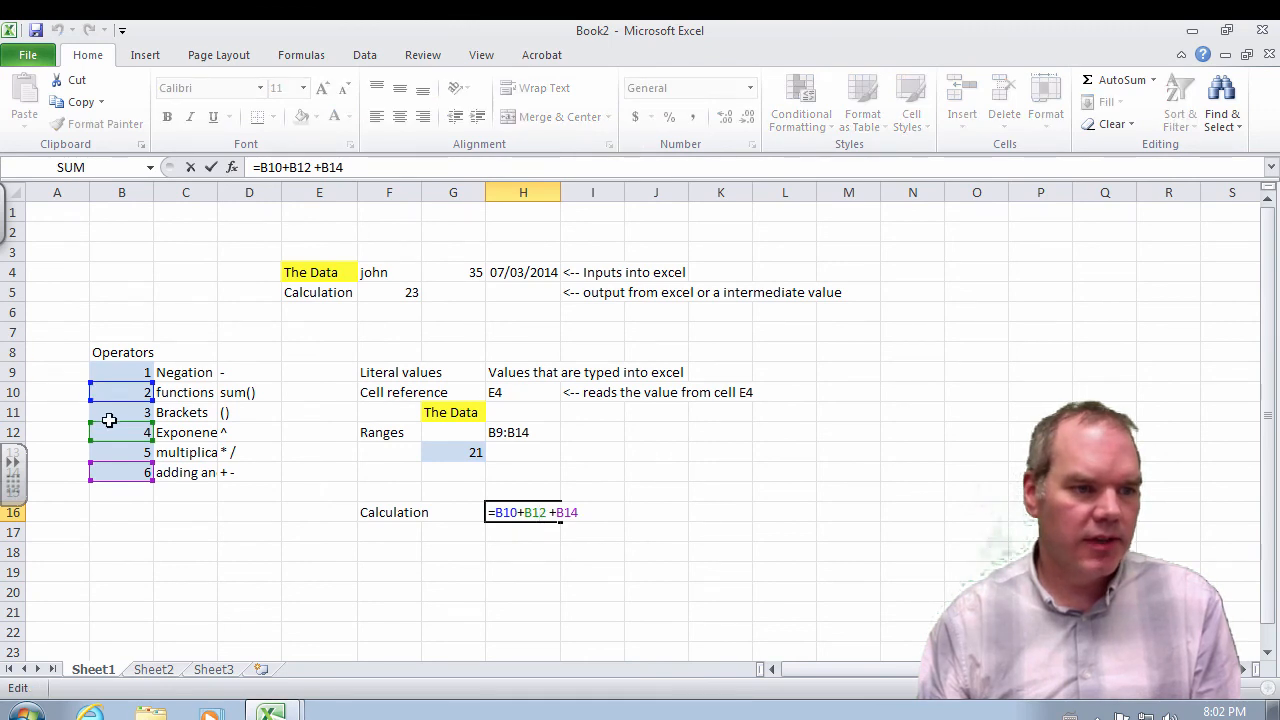